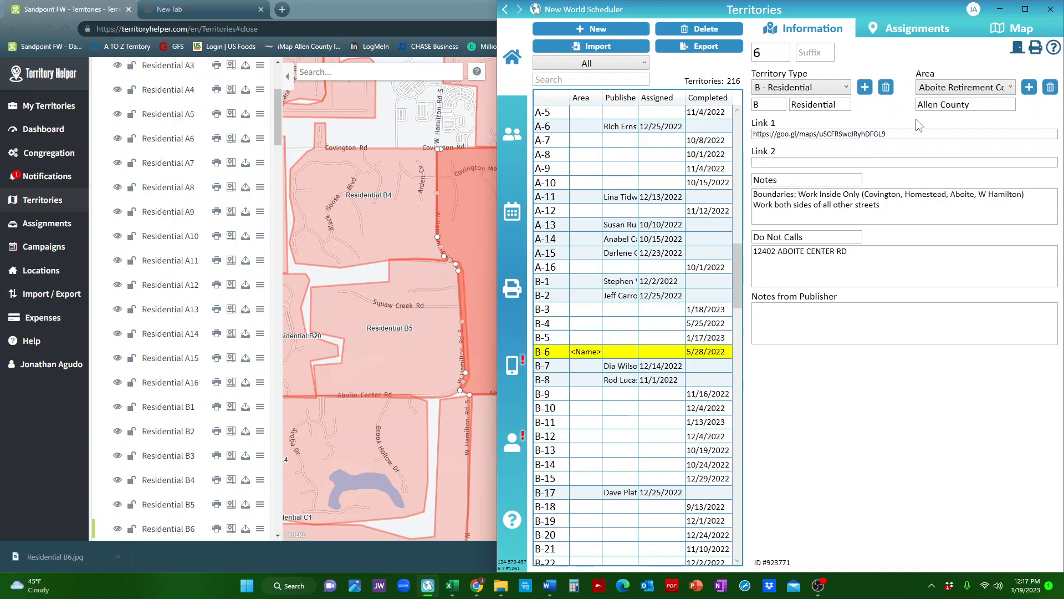
Review the information and the map stored for territory B-6 in the scheduler.
click(883, 26)
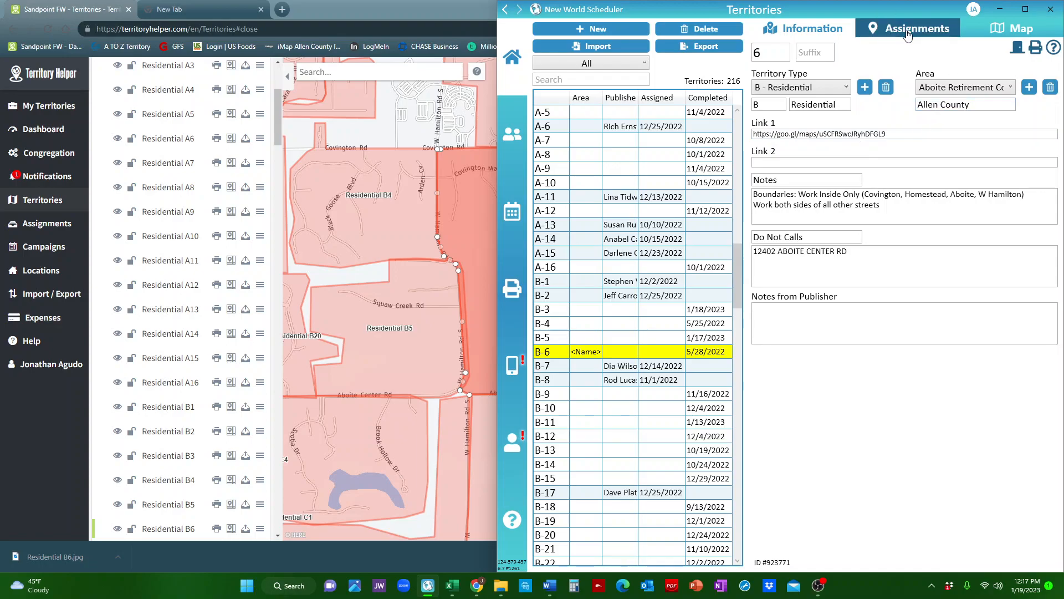
click(998, 31)
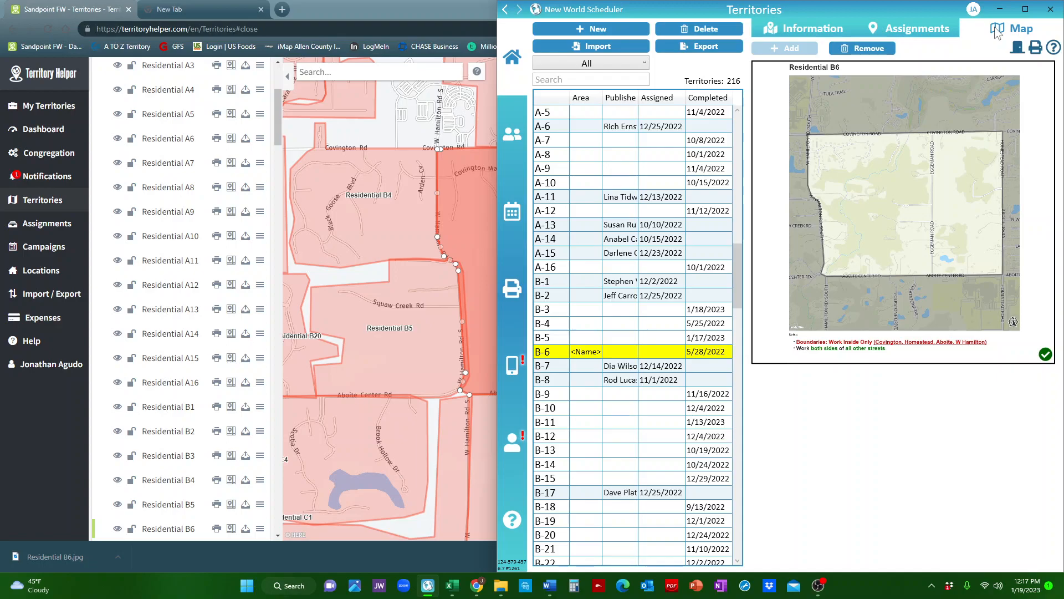
click(814, 31)
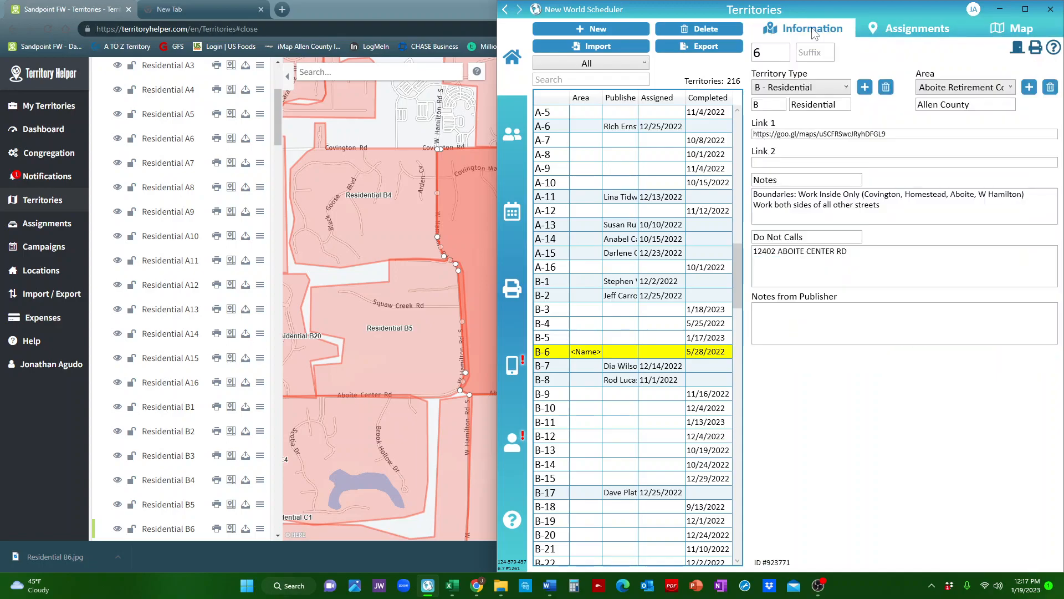
click(762, 164)
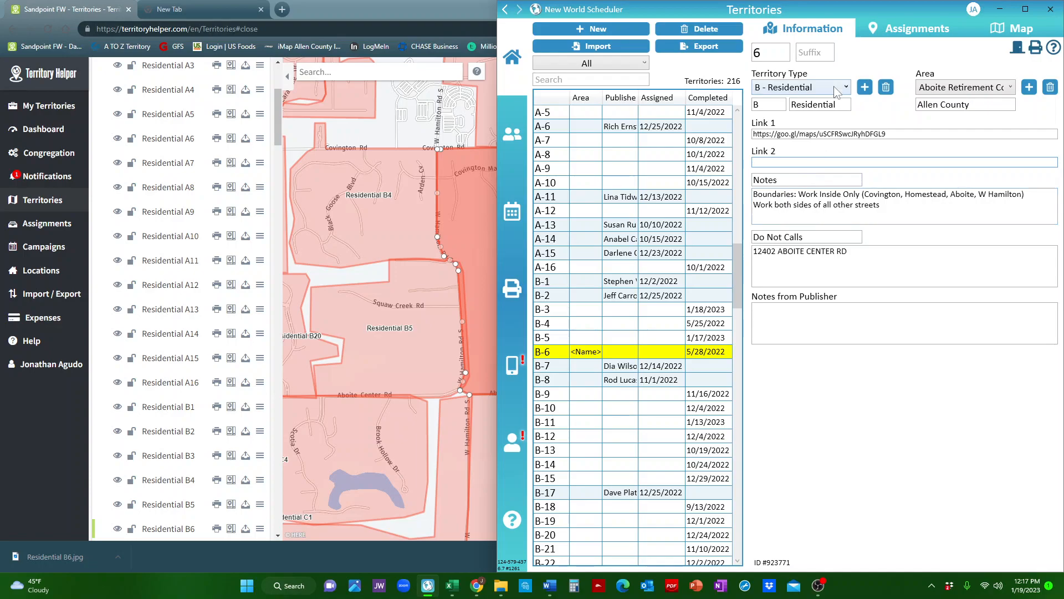
click(1007, 34)
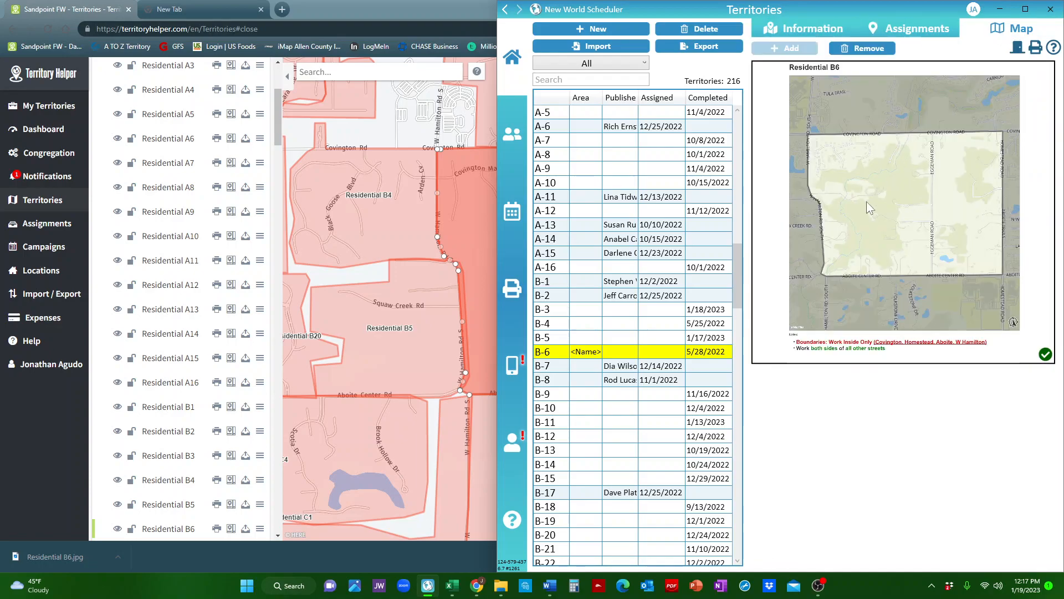
click(816, 32)
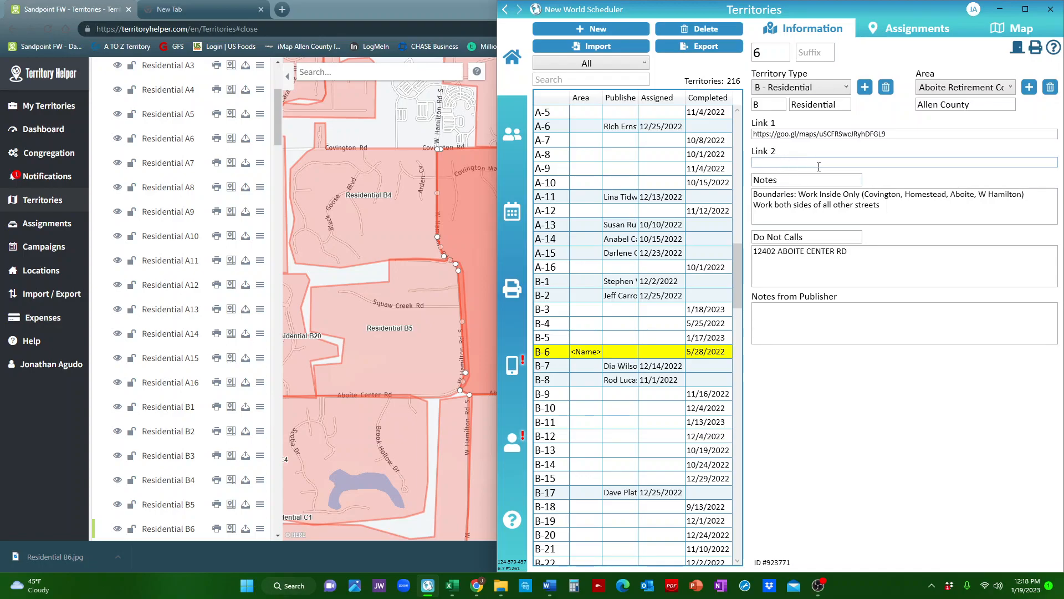
Switch to Chrome, open AtoZdatabases from the Allen County Public Library research page and sign in with the library card number.
click(470, 241)
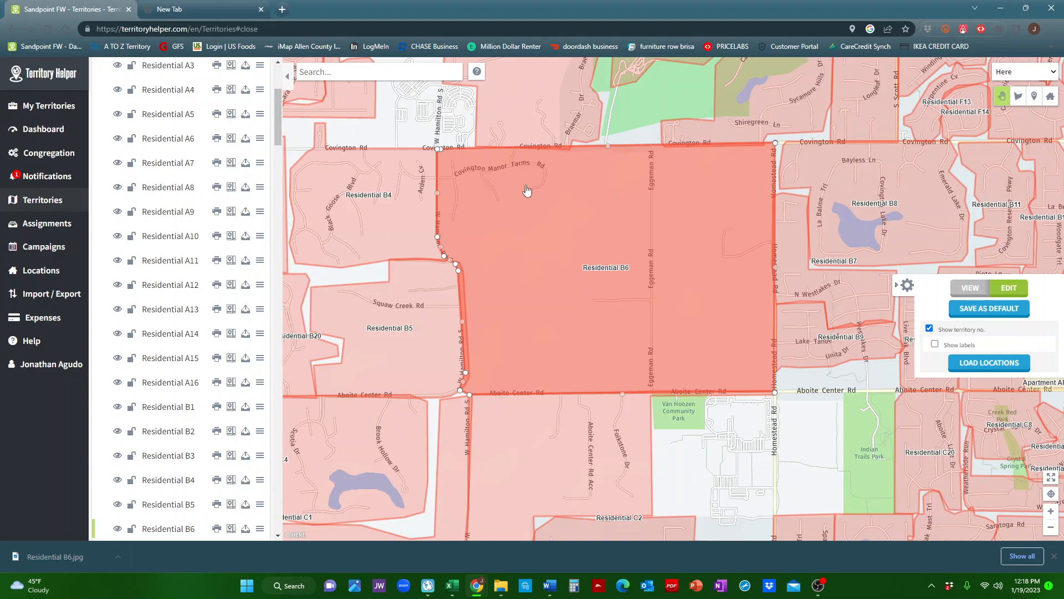
click(178, 9)
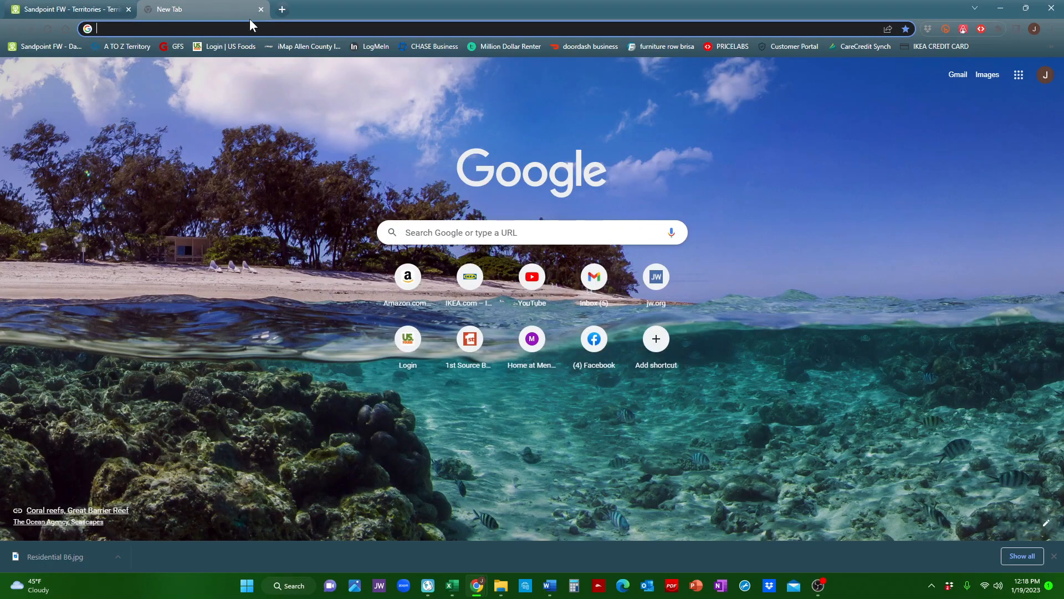
click(121, 48)
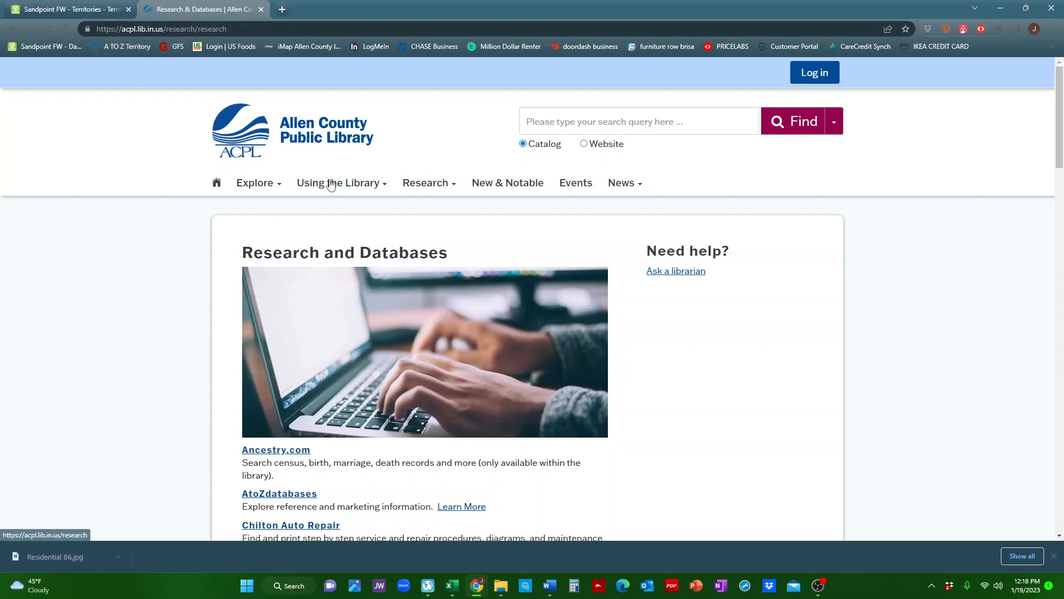
scroll(401, 336, down, 3)
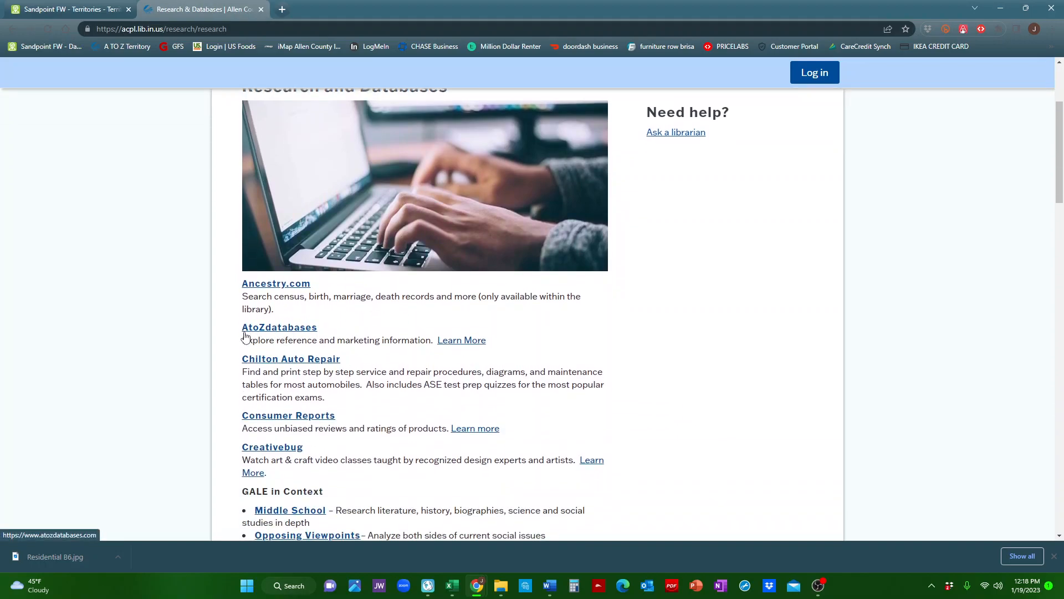
click(305, 332)
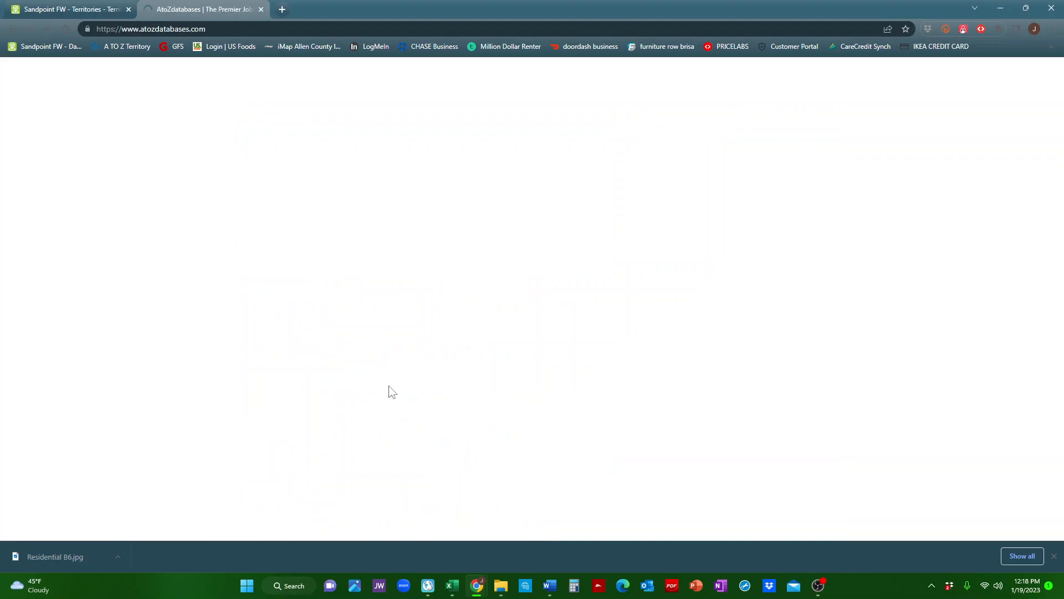
click(1054, 557)
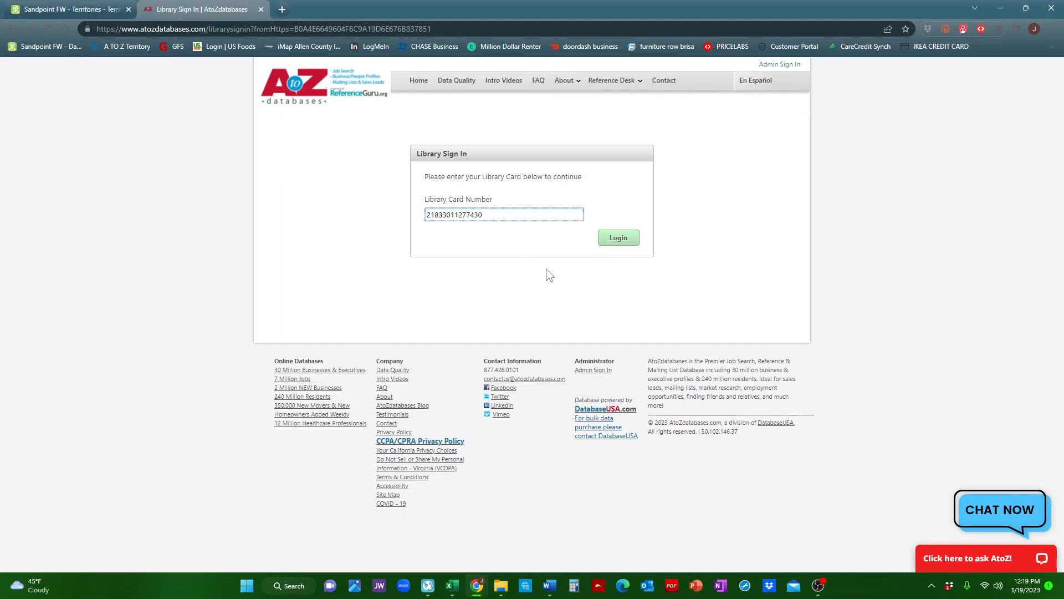
click(614, 242)
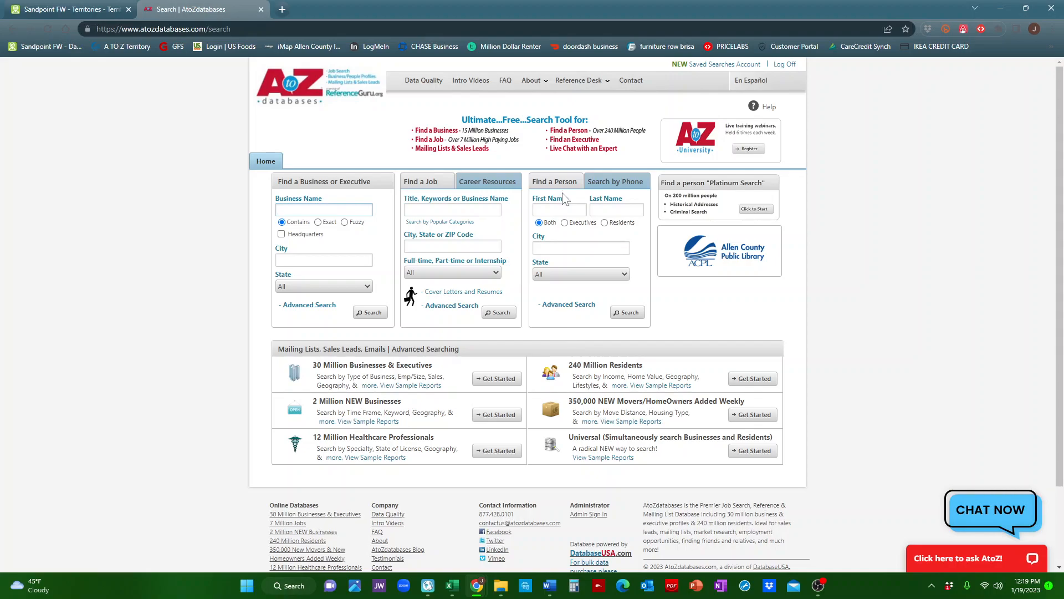
Start an advanced person search in AtoZdatabases and open its Map Based Search.
click(574, 310)
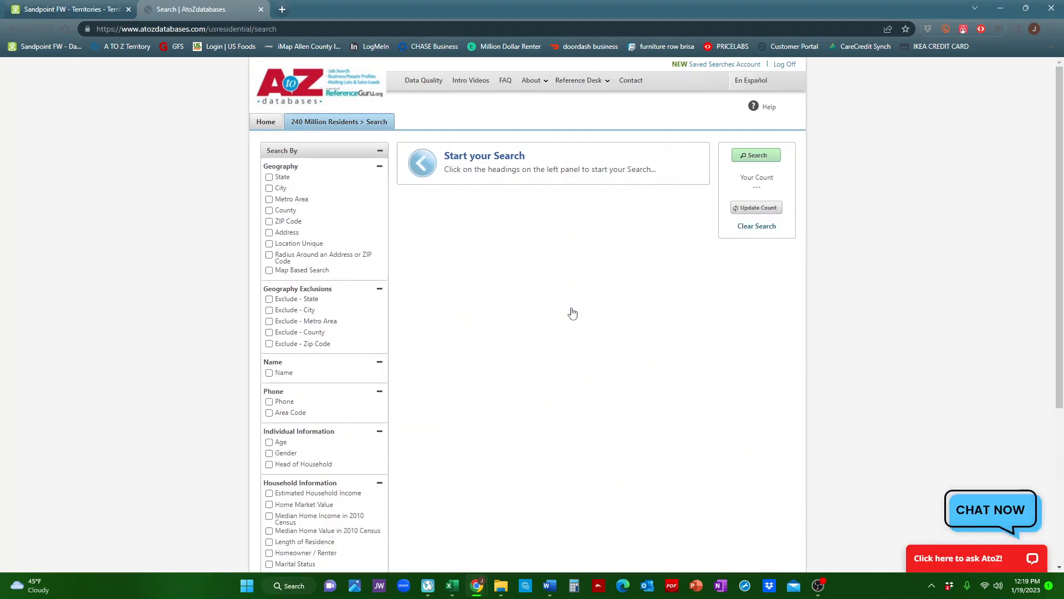
click(272, 271)
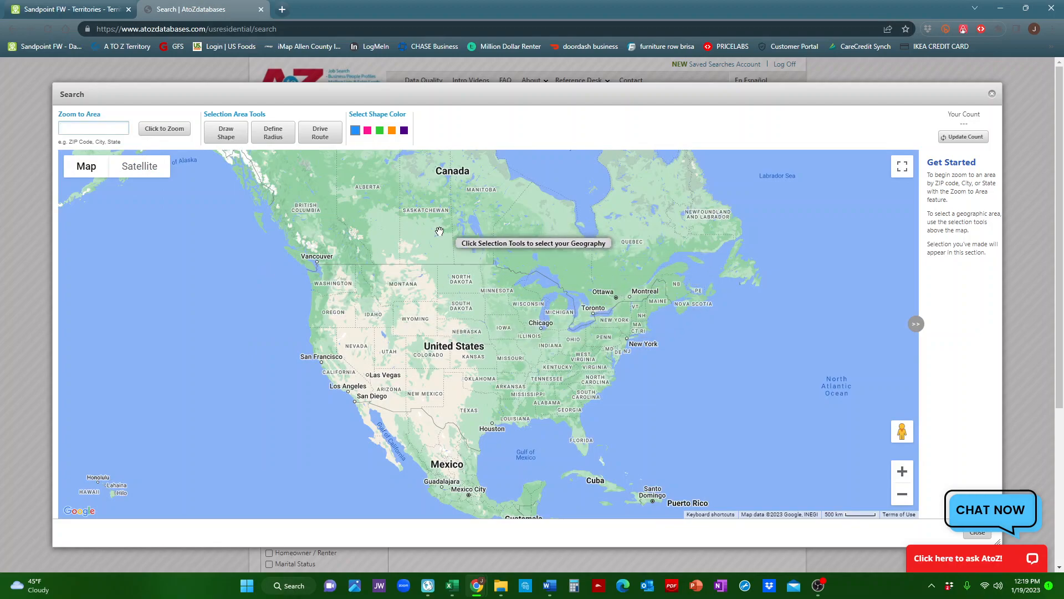
scroll(454, 373, down, 2)
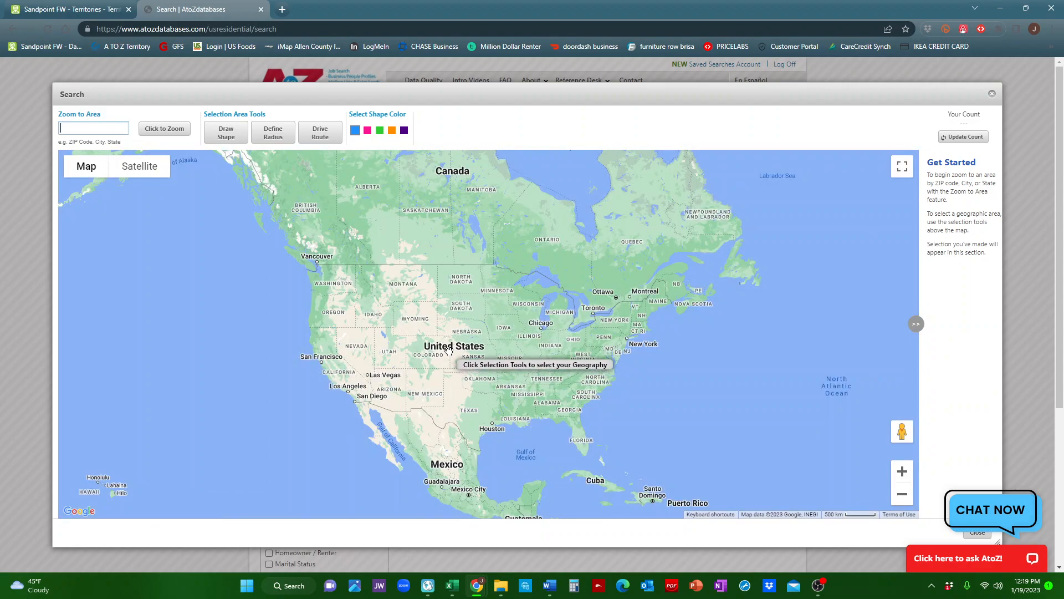
scroll(449, 348, down, 2)
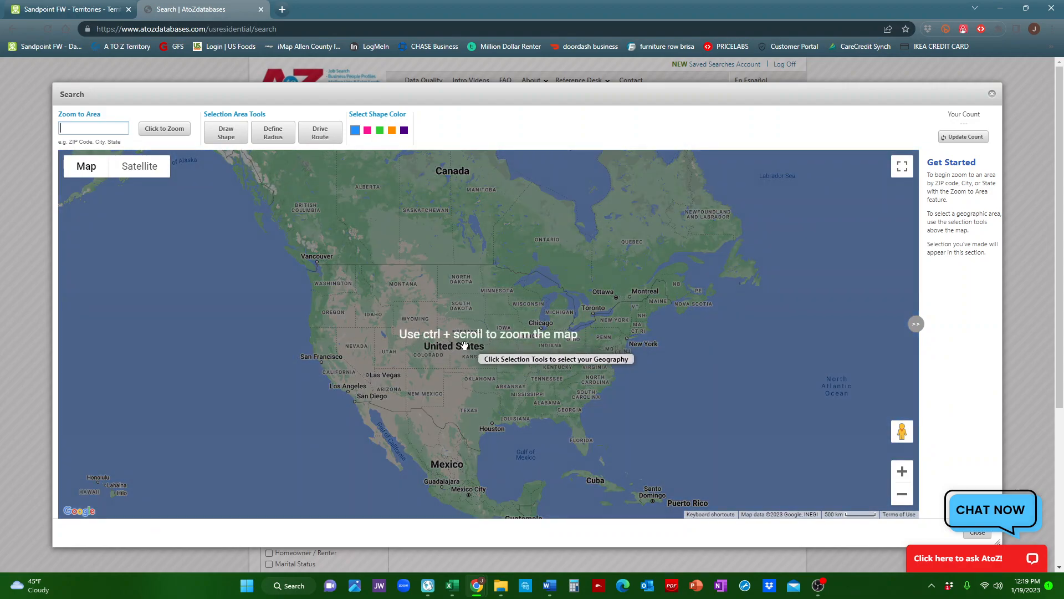
scroll(471, 336, down, 2)
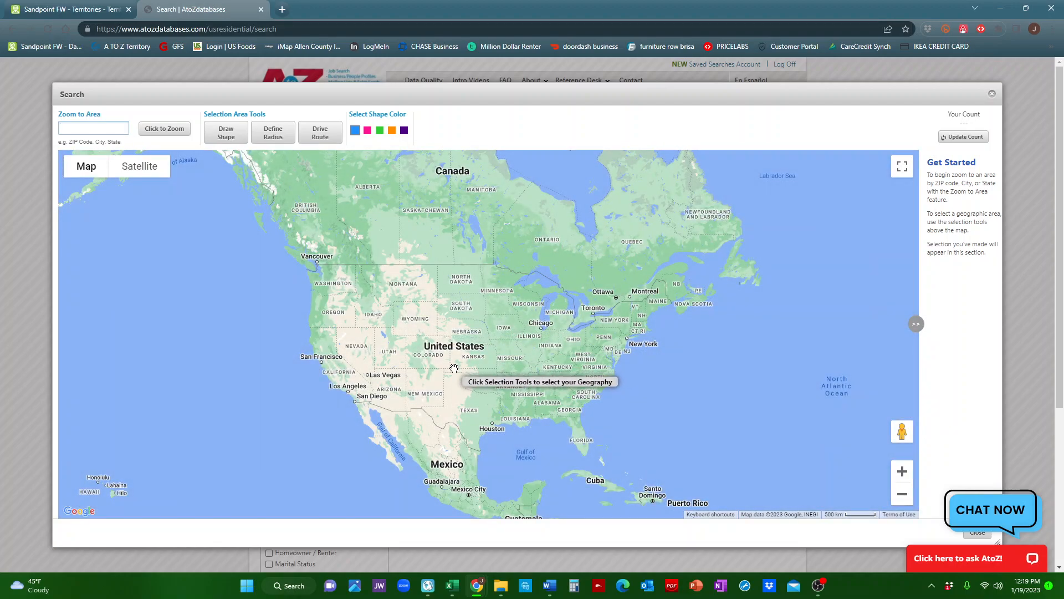
scroll(455, 368, up, 1)
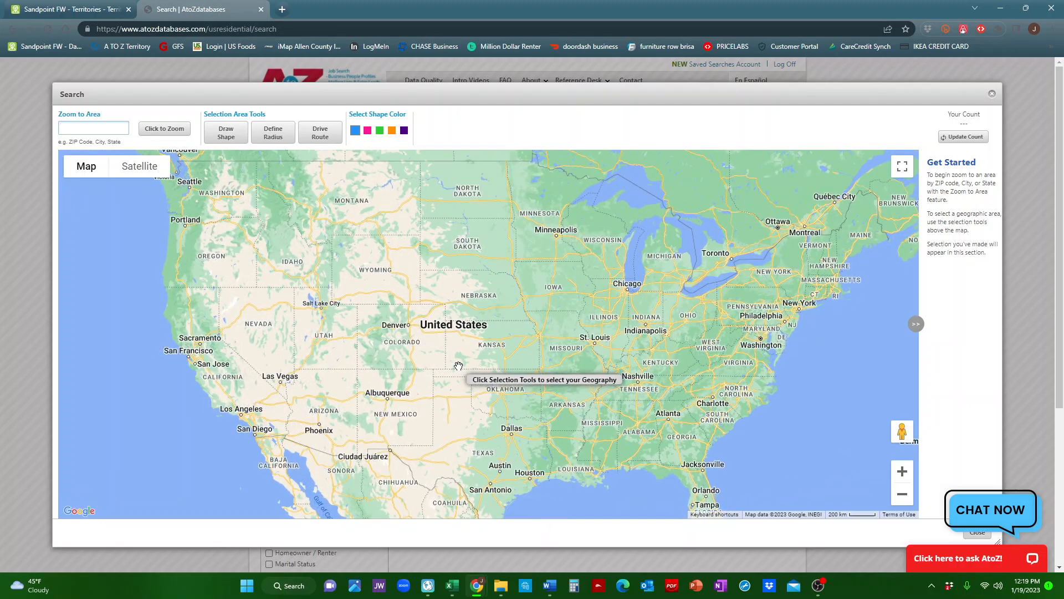
scroll(457, 365, up, 1)
scroll(499, 349, down, 1)
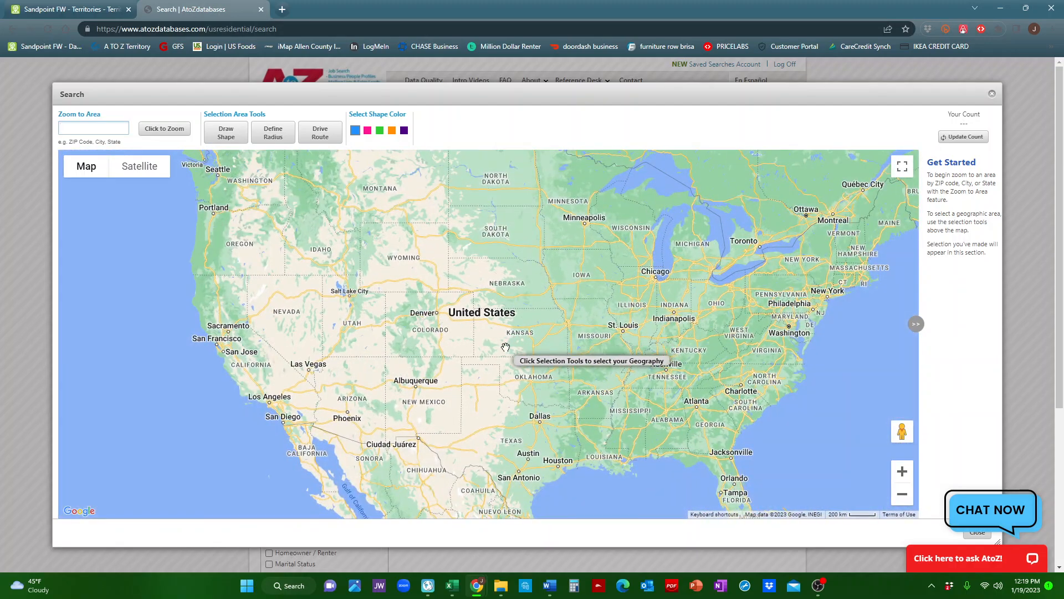
click(902, 471)
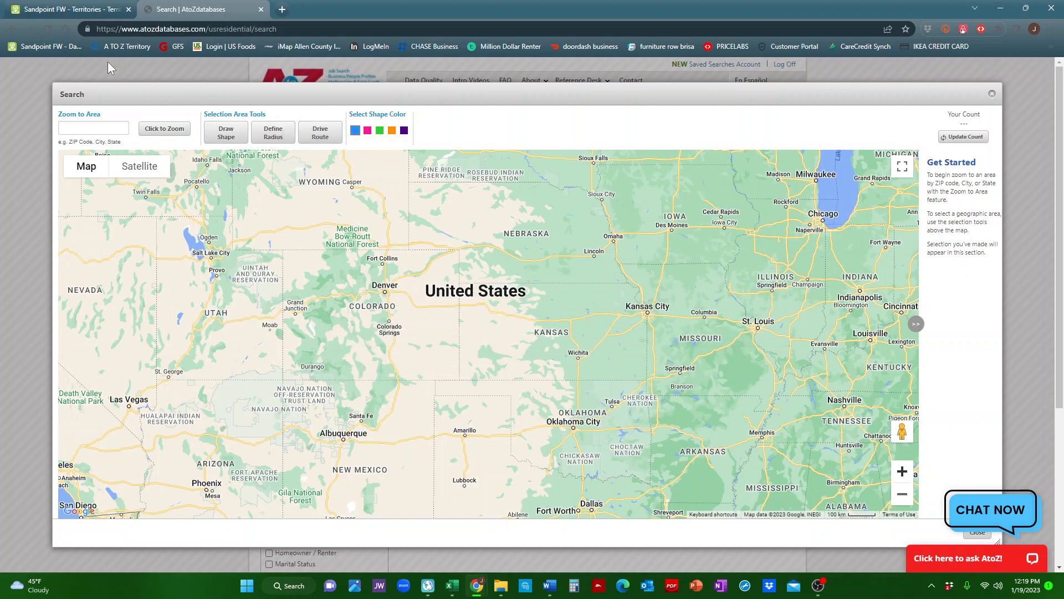
Switch to Territory Helper and activate adding a house location in the northern part of Residential B6 near Covington Rd.
click(88, 12)
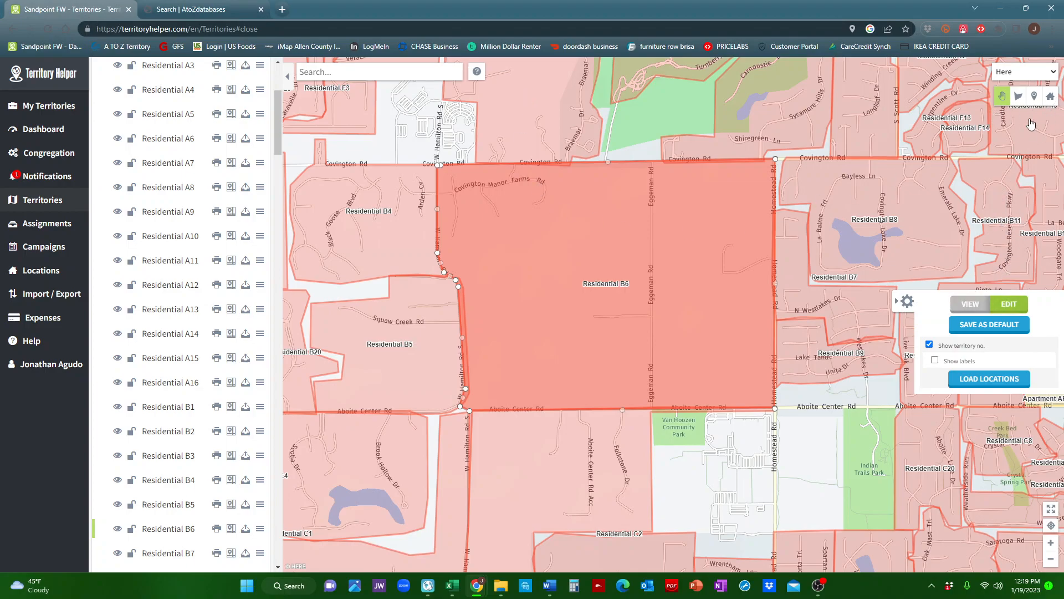
click(1051, 96)
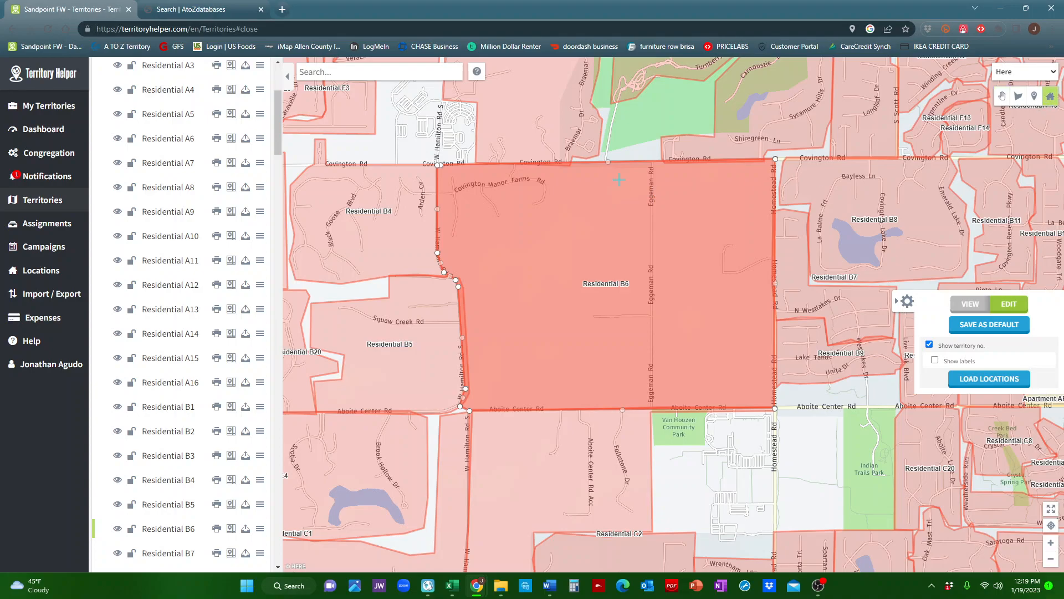
scroll(620, 179, up, 5)
drag(690, 155, 660, 203)
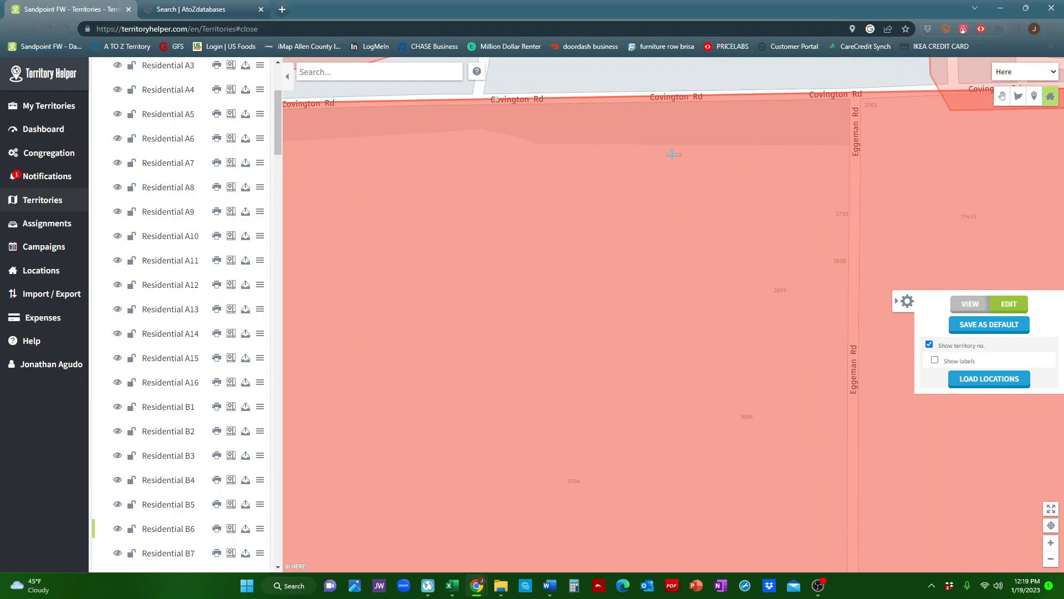
Try the Bing satellite and Bing road base maps, and return to the Here road map.
click(1001, 73)
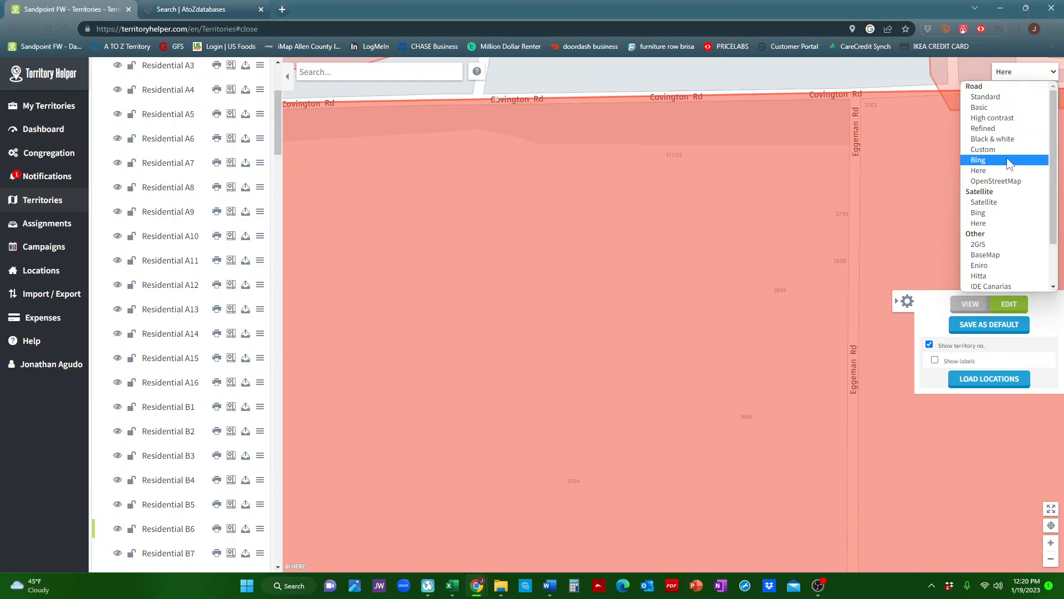
click(986, 213)
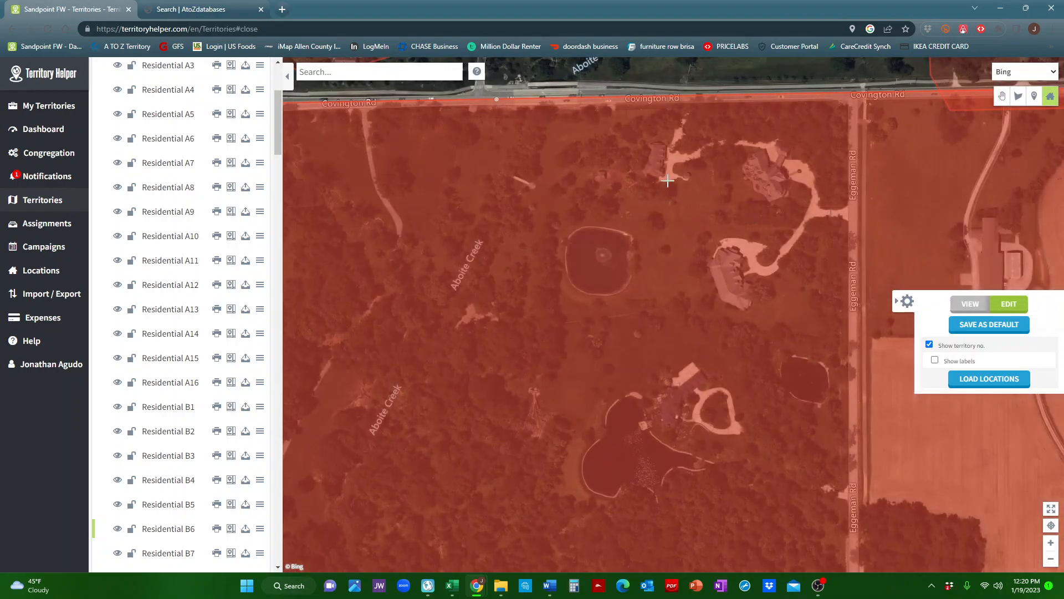
click(1007, 75)
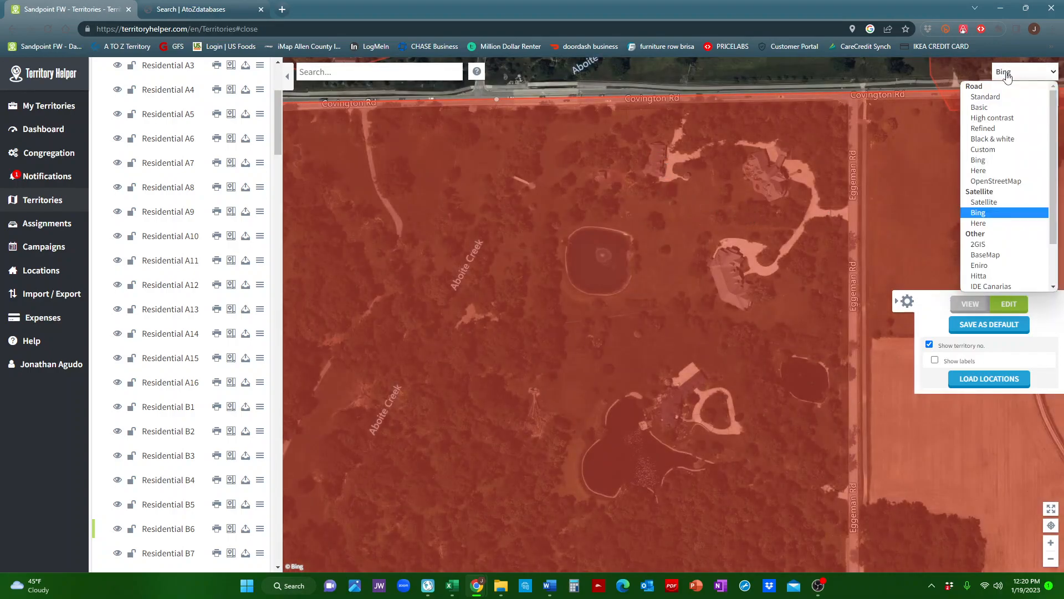
click(979, 161)
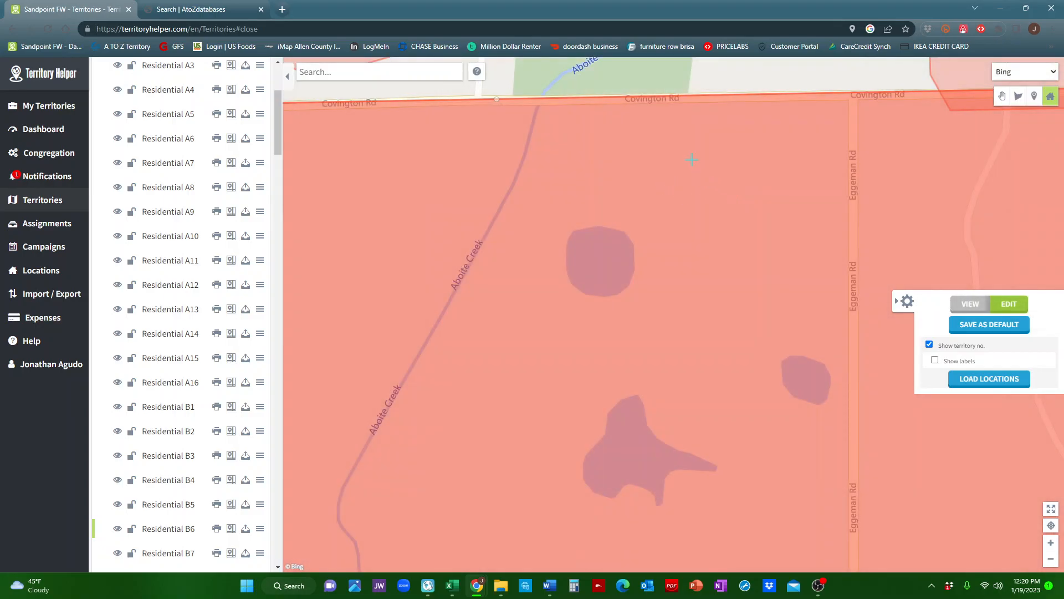
click(1022, 75)
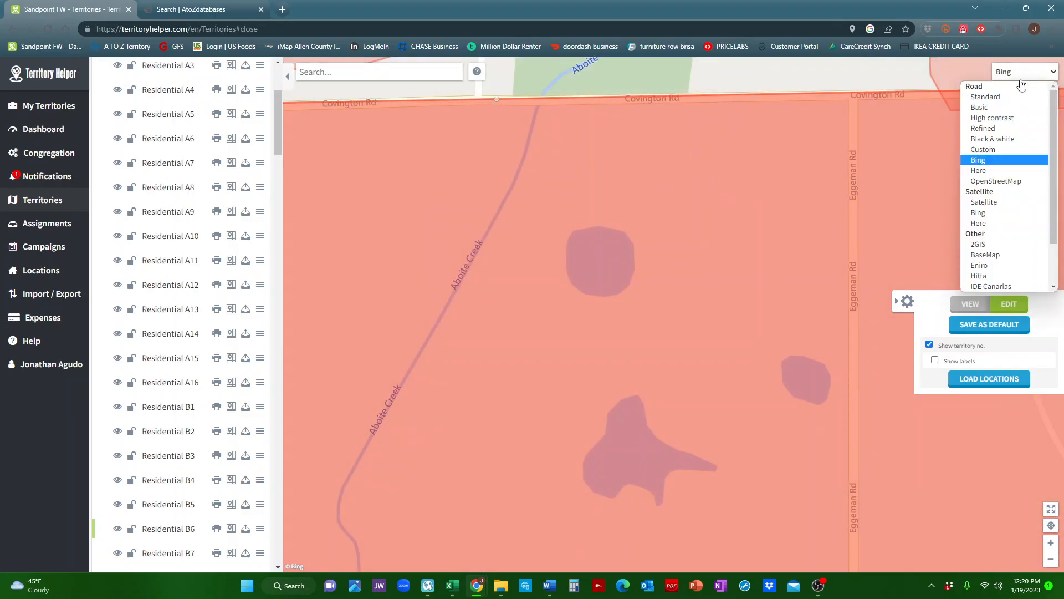
click(990, 169)
Place a house location just south of Covington Rd in Residential B6 and copy its address up to the five-digit ZIP code.
click(677, 154)
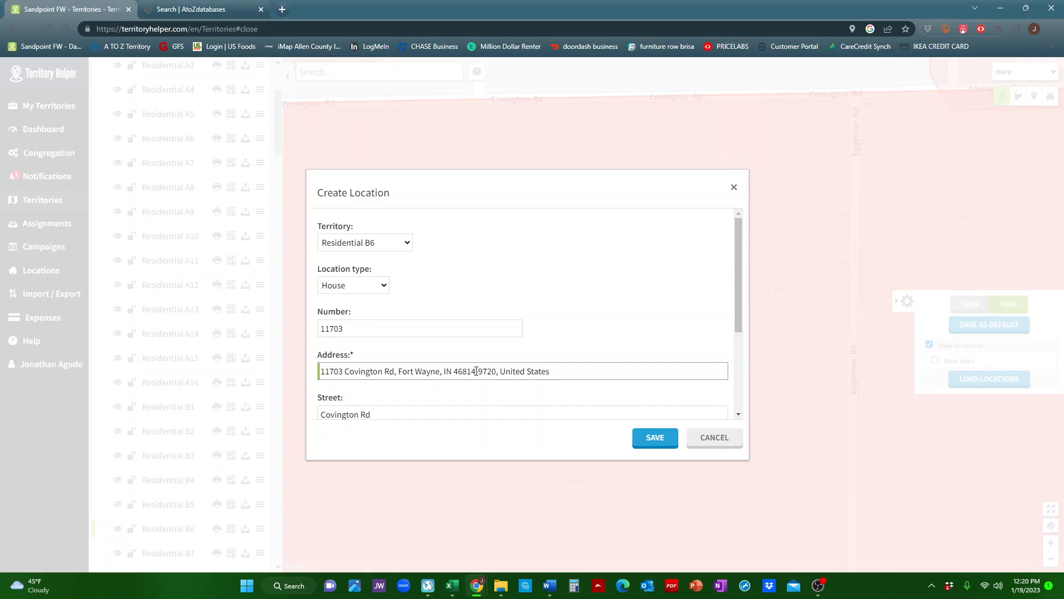
drag(476, 371, 314, 372)
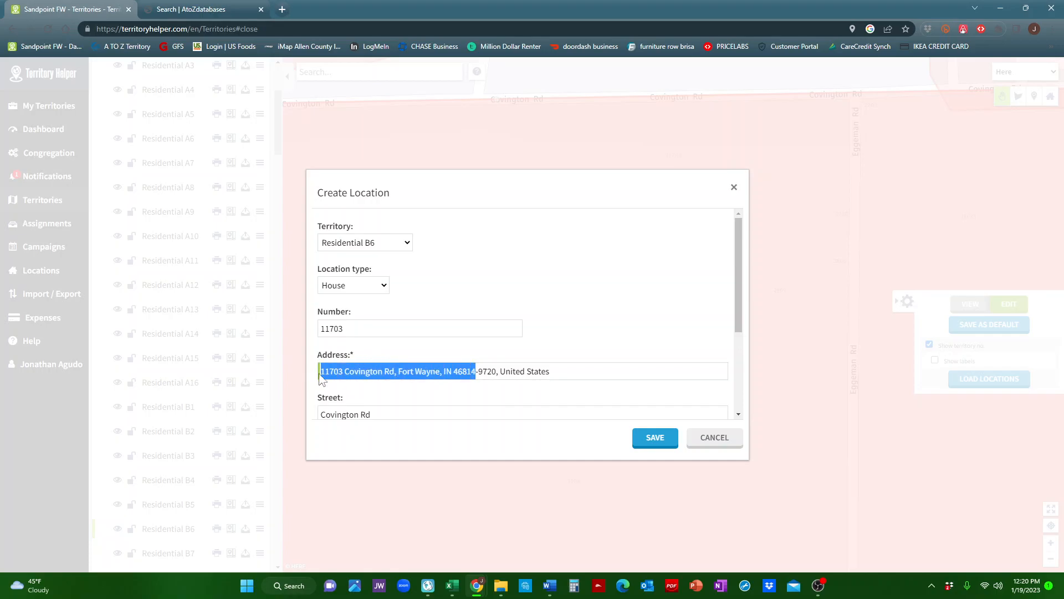
right_click(397, 369)
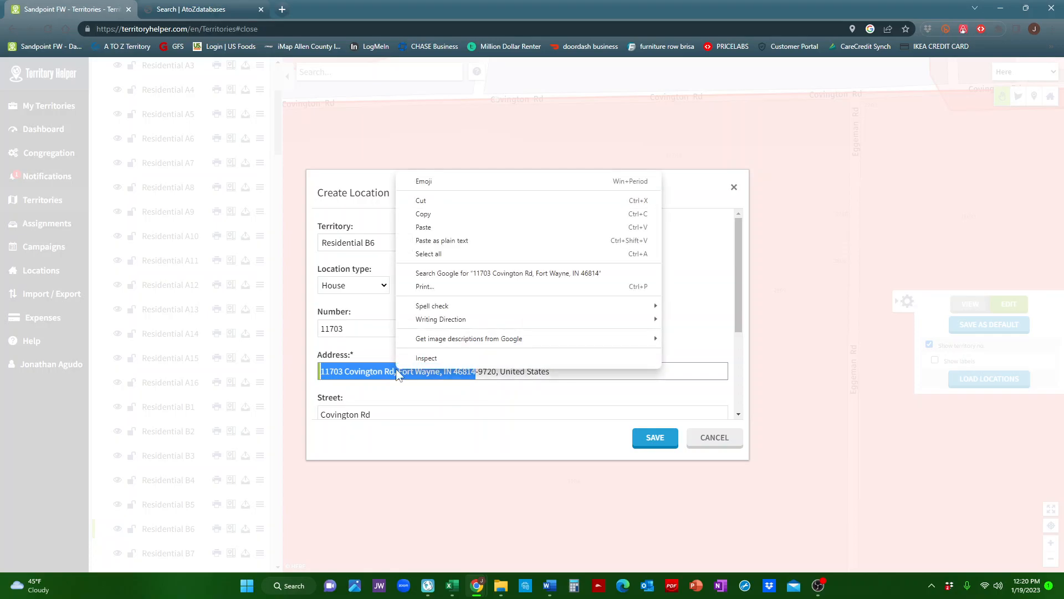
click(460, 219)
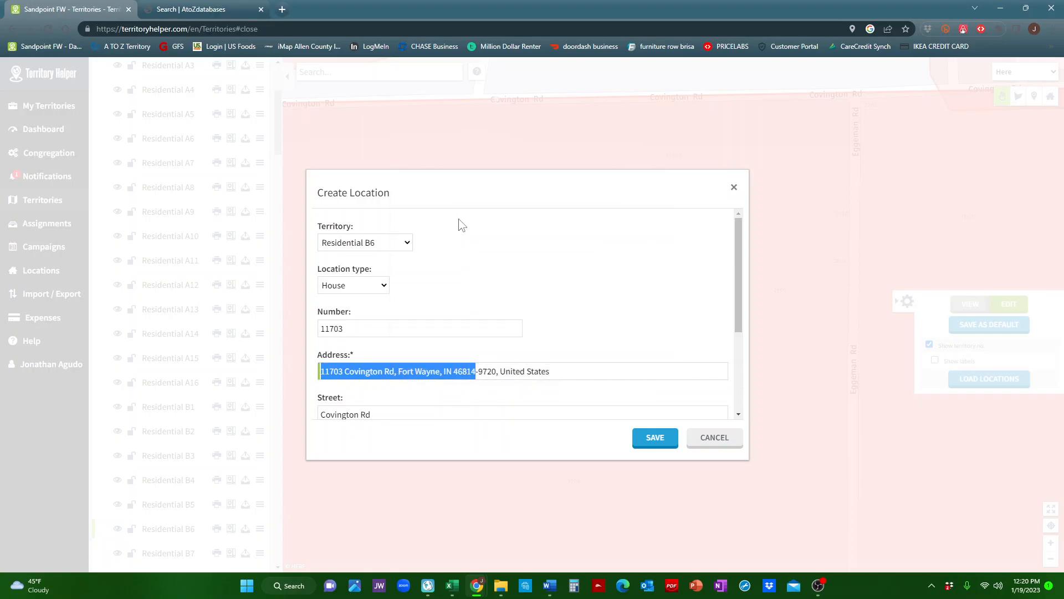
Switch to AtoZdatabases and zoom the search map to the copied address, bringing the Covington Rd area around Eggeman Rd into view.
click(167, 7)
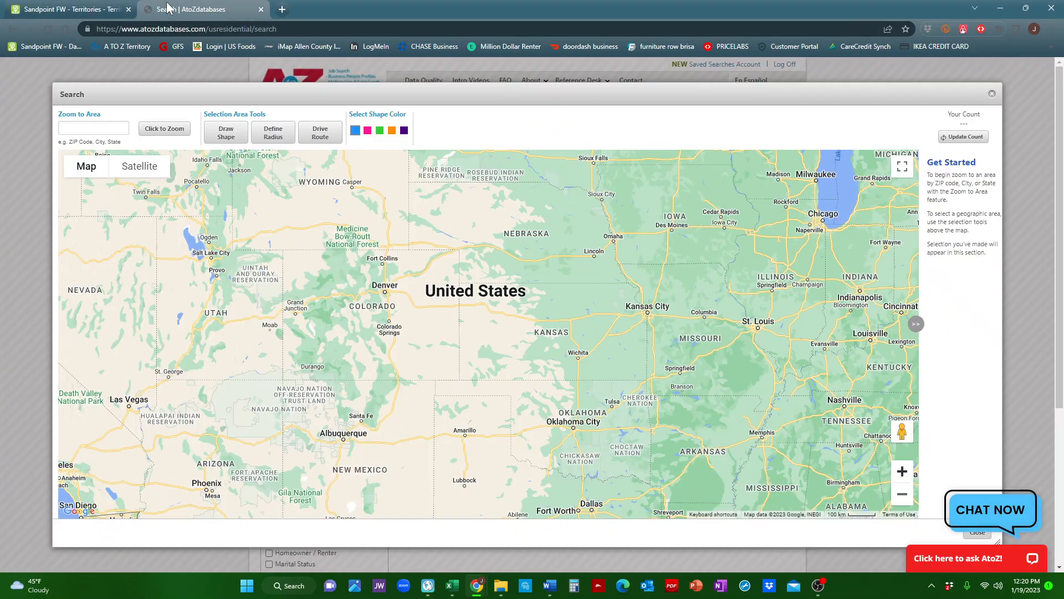
right_click(95, 127)
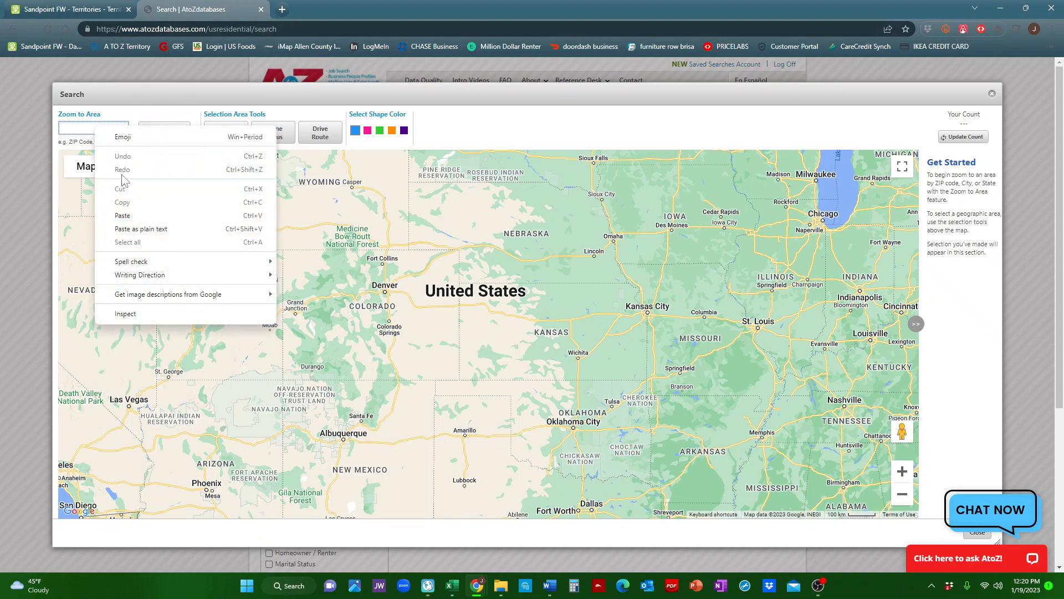
click(145, 216)
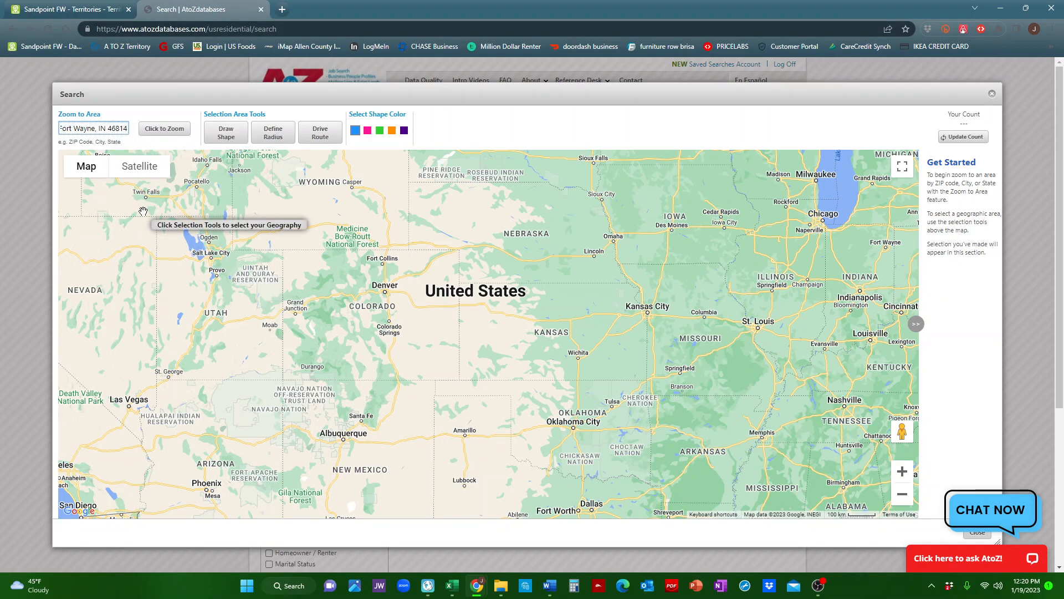
click(159, 131)
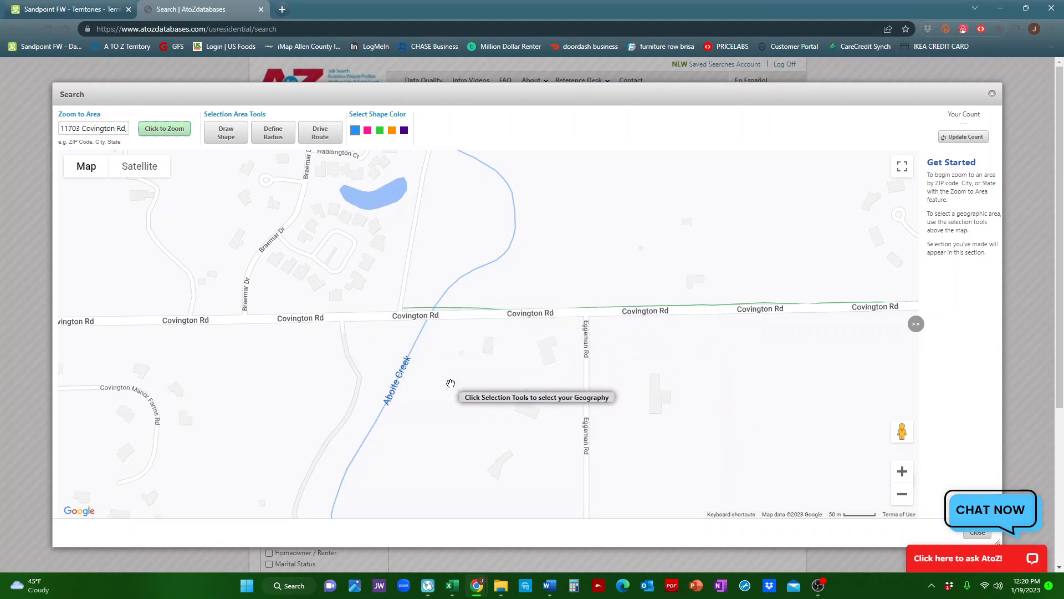
drag(449, 380, 537, 285)
scroll(513, 294, down, 1)
scroll(514, 296, down, 1)
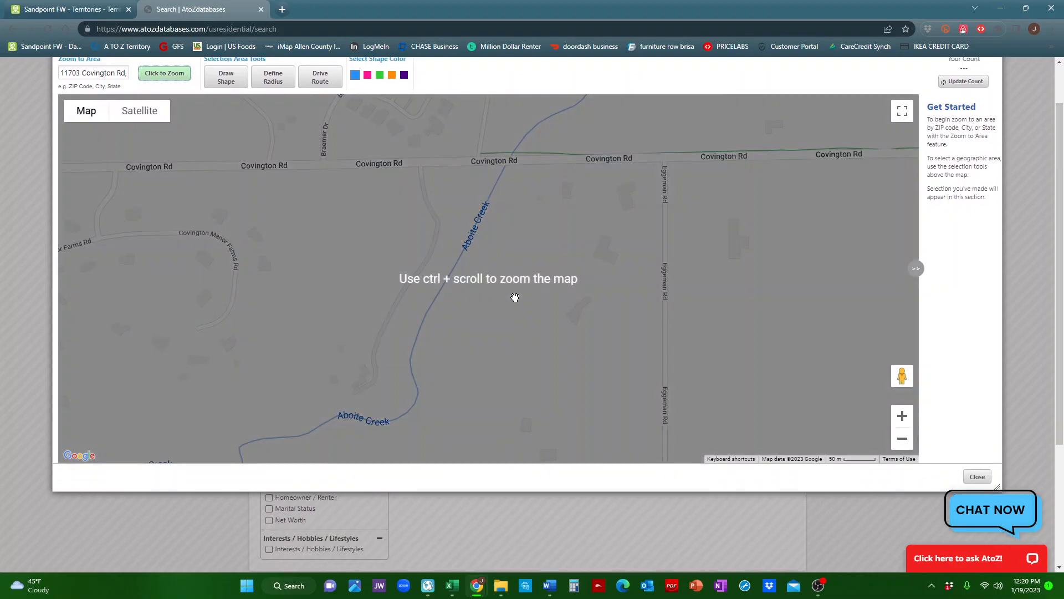
scroll(532, 283, up, 2)
scroll(549, 281, down, 1)
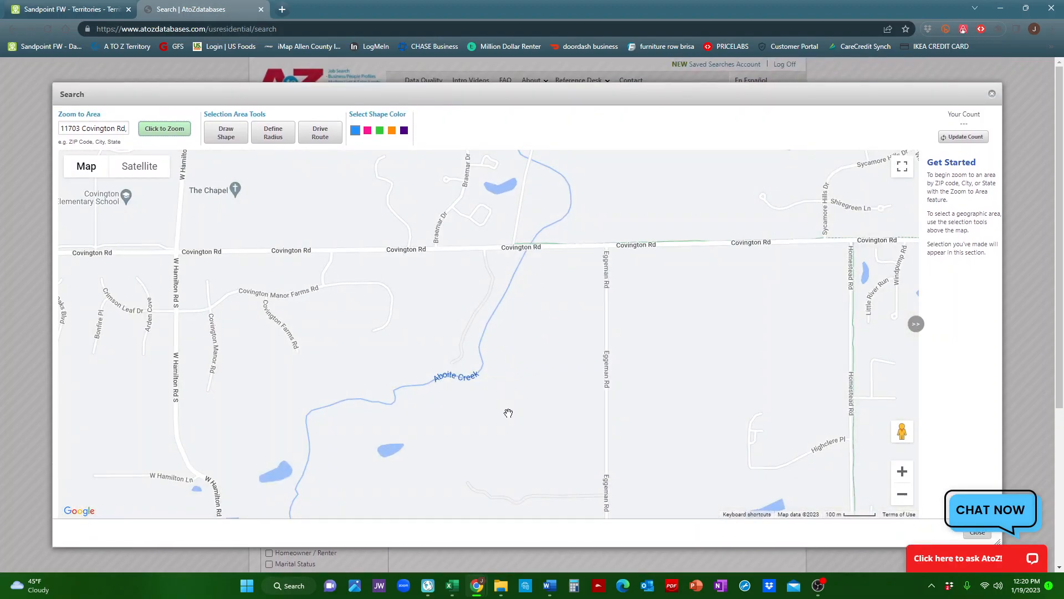
Return to Territory Helper, cancel creating the house location, and set the base map to Bing road.
click(88, 6)
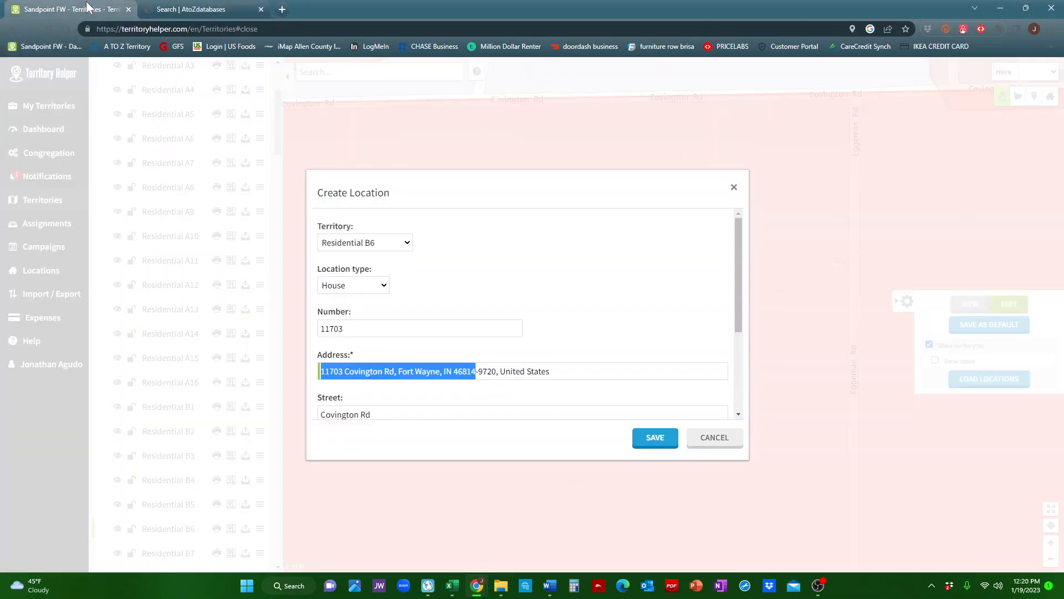
click(713, 438)
click(1029, 75)
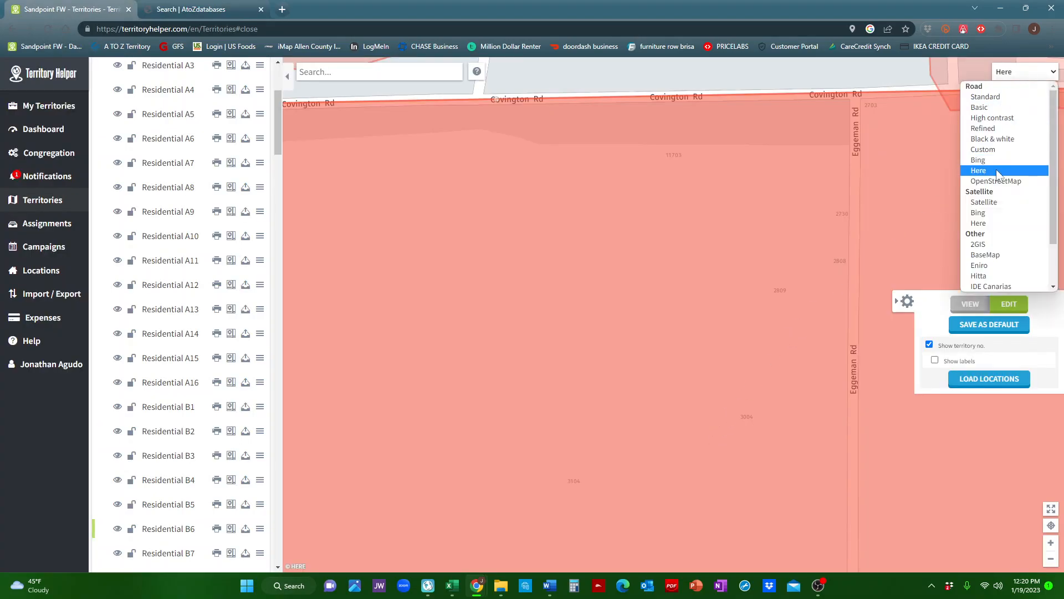
click(996, 170)
click(1020, 74)
click(982, 161)
Examine the boundary of Residential B6 along W Hamilton Rd S, Covington Rd and Homestead Rd.
drag(618, 288, 660, 298)
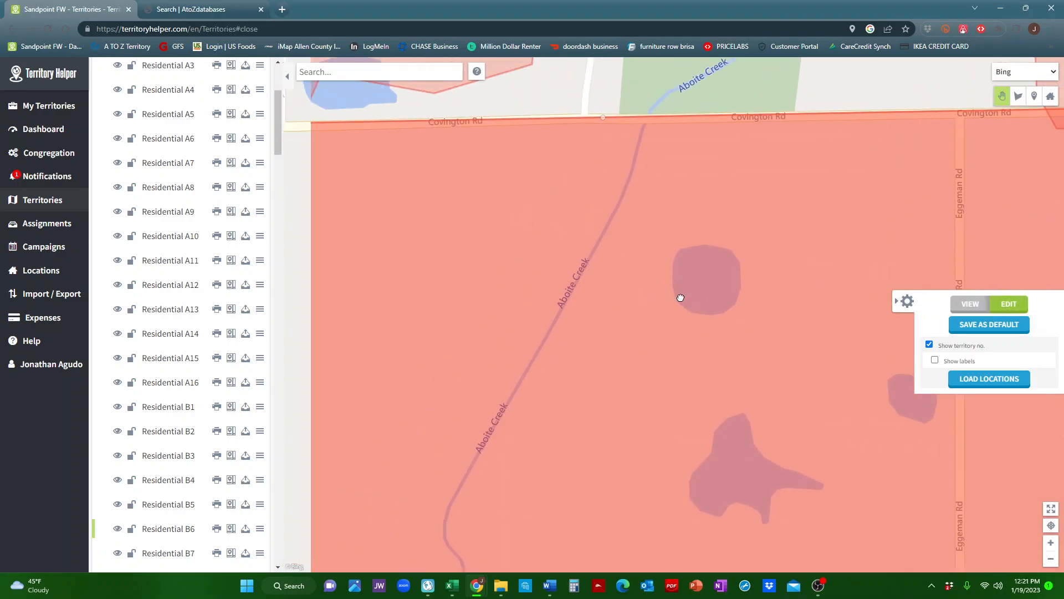
scroll(528, 279, down, 1)
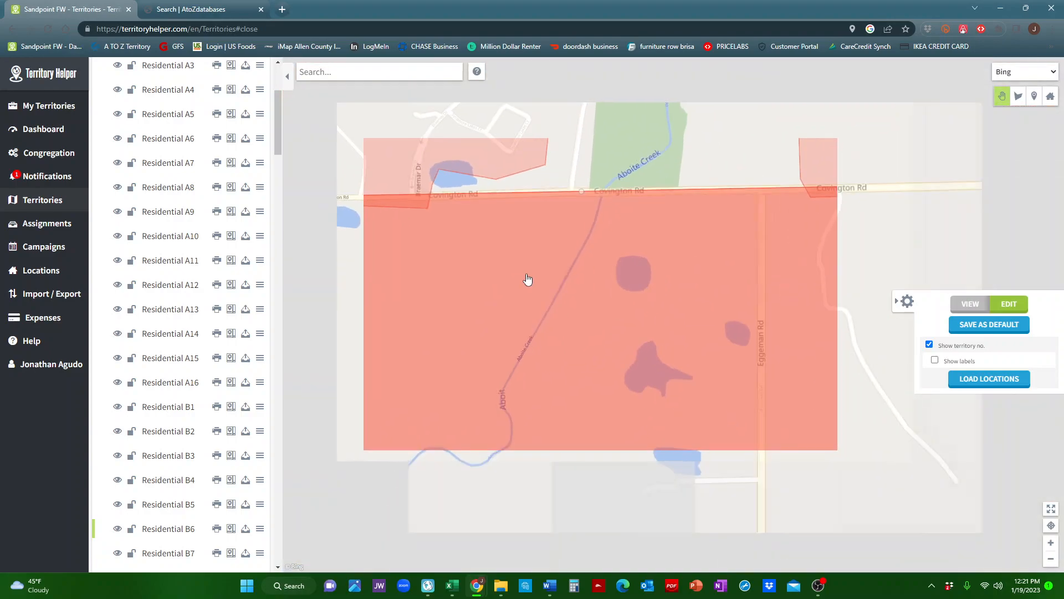
scroll(528, 279, down, 1)
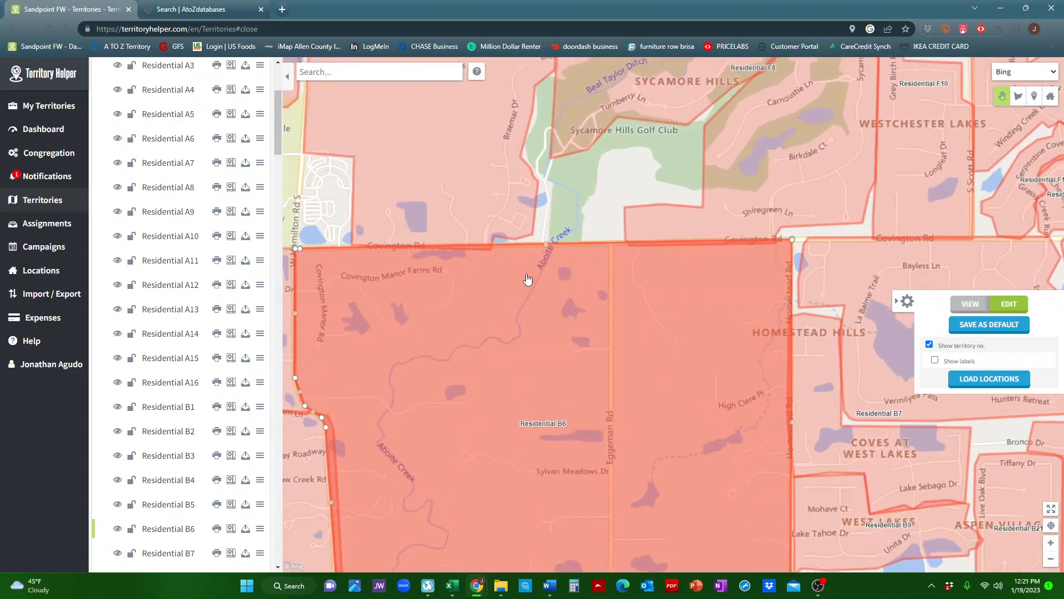
scroll(593, 308, up, 2)
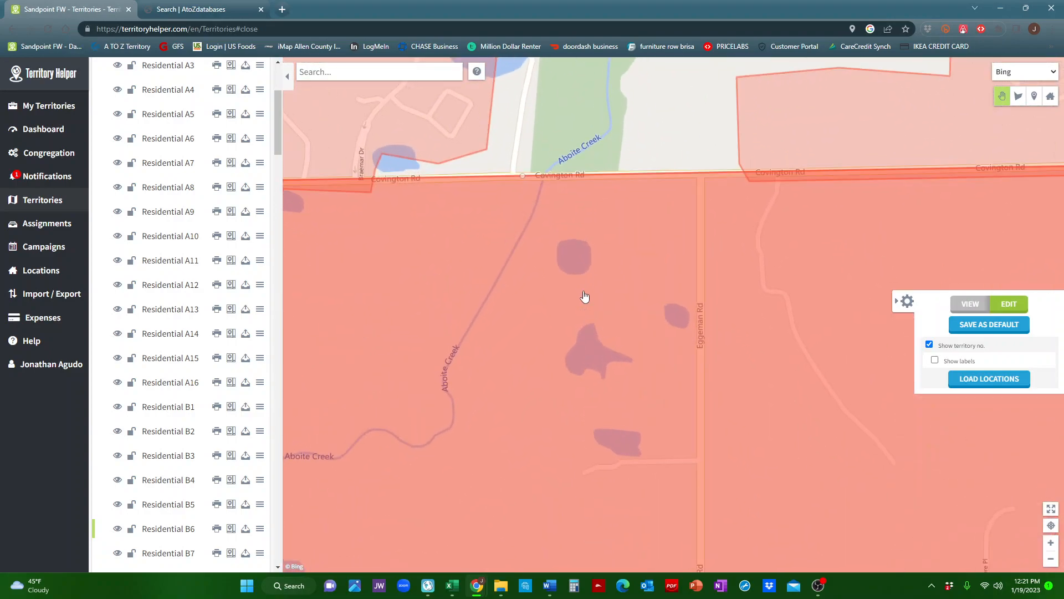
scroll(587, 302, down, 2)
drag(521, 326, 597, 289)
drag(563, 339, 594, 237)
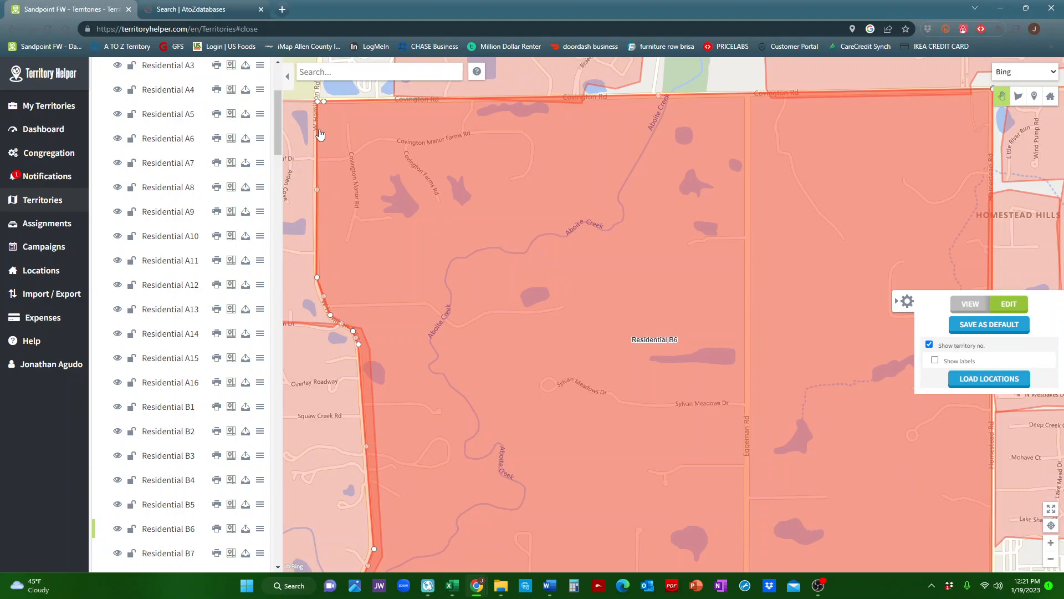
scroll(320, 134, up, 2)
drag(320, 134, 337, 226)
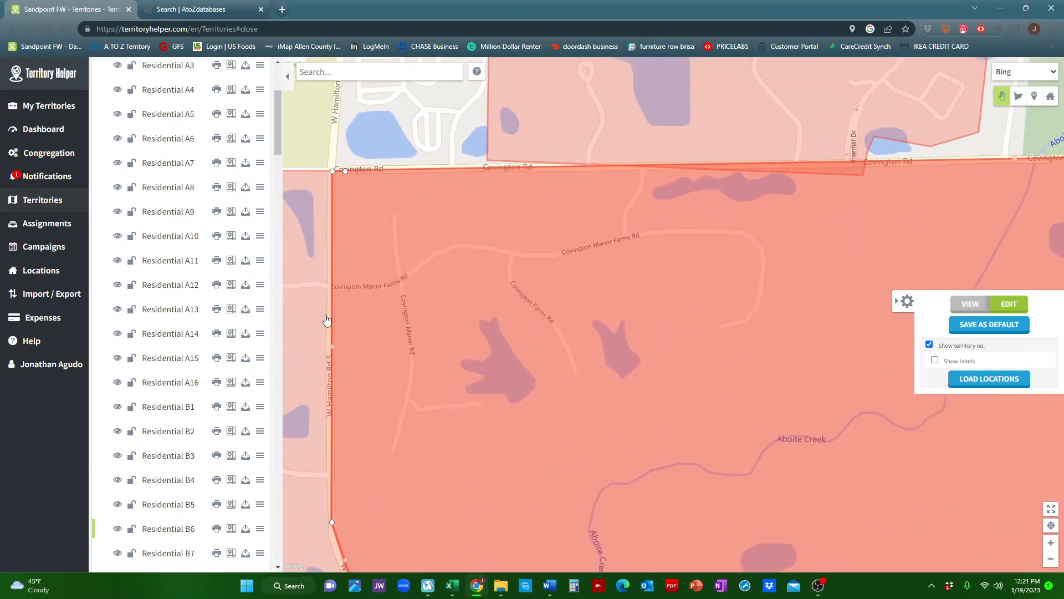
drag(510, 282, 453, 220)
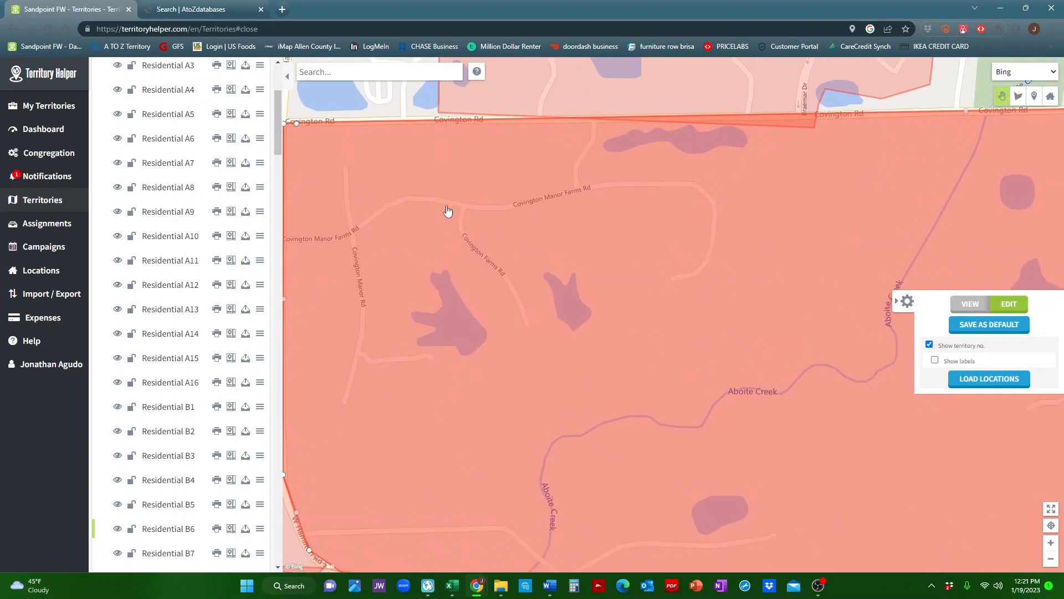
drag(684, 155, 490, 171)
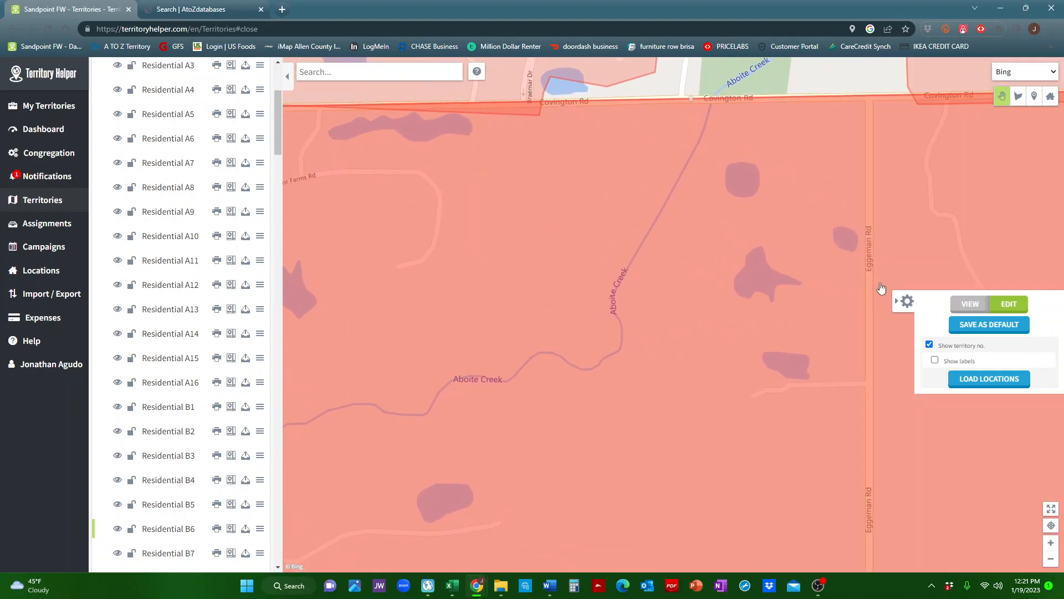
drag(690, 274, 455, 247)
drag(754, 159, 610, 169)
drag(910, 141, 782, 135)
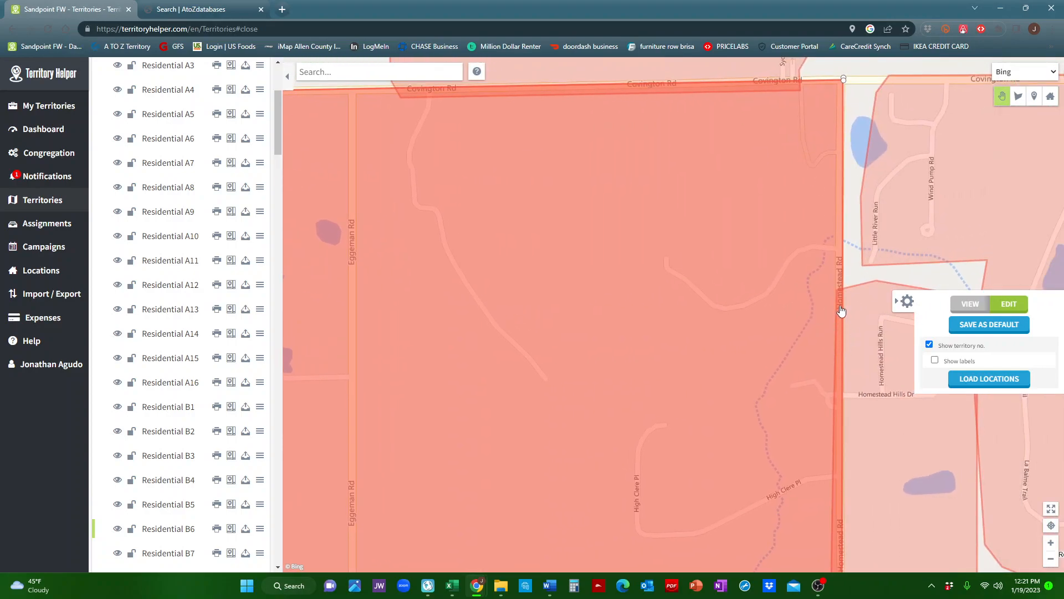
Collapse the territory list and show the full northern width of Residential B6 on the map.
click(287, 78)
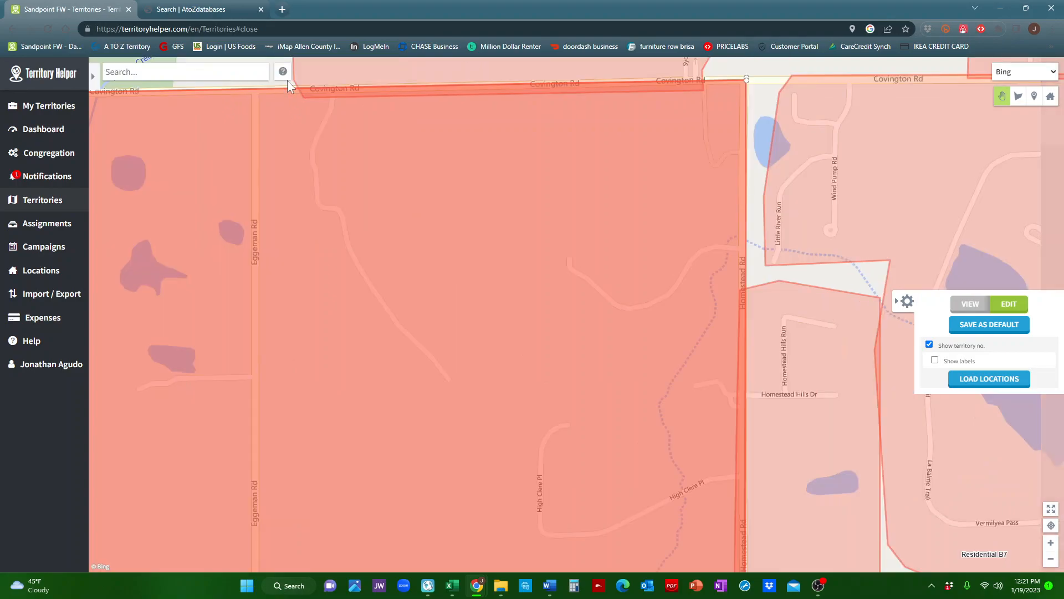
scroll(487, 205, down, 1)
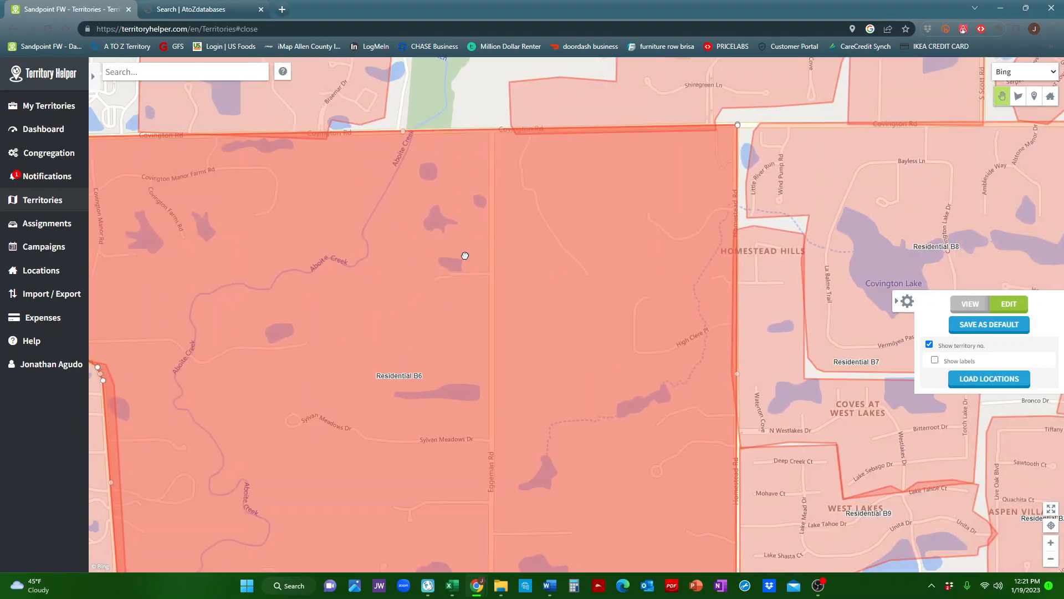
drag(452, 255, 543, 259)
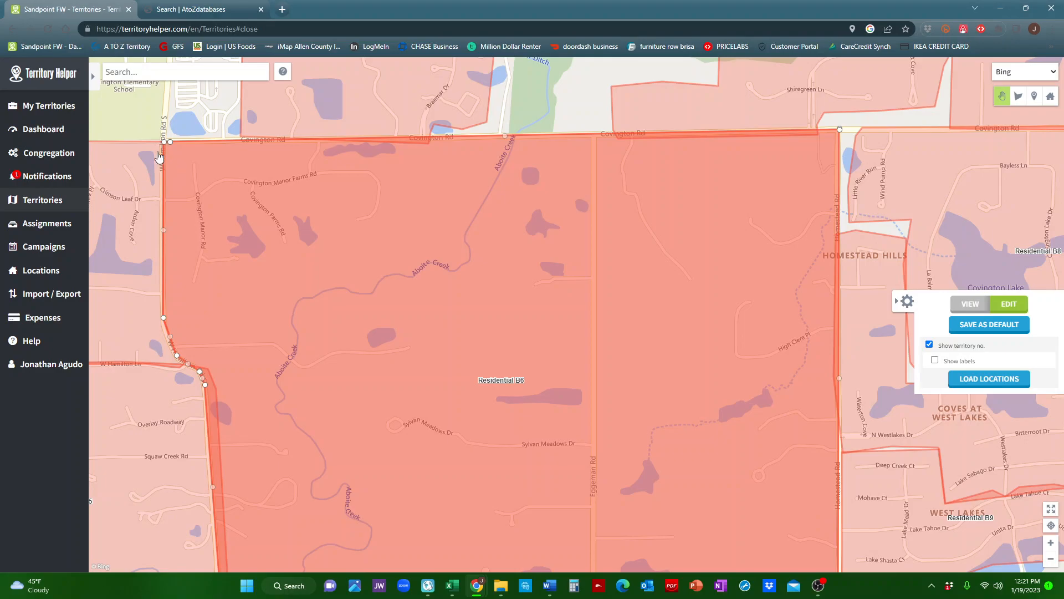
Switch to AtoZdatabases, try the satellite view around Covington Rd and W Hamilton Rd S, and return to the road map.
click(178, 9)
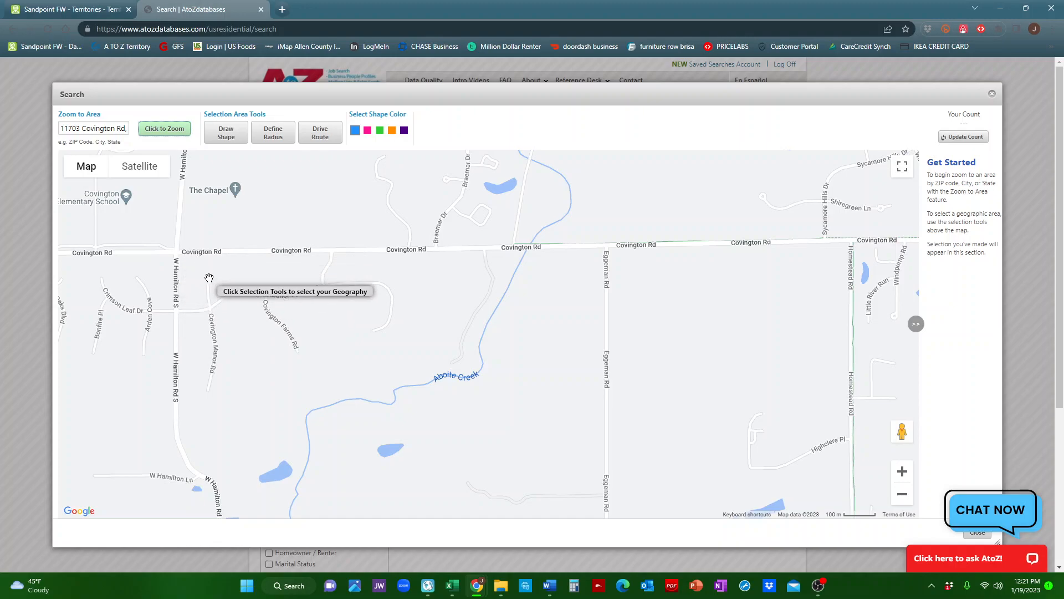
scroll(175, 242, up, 1)
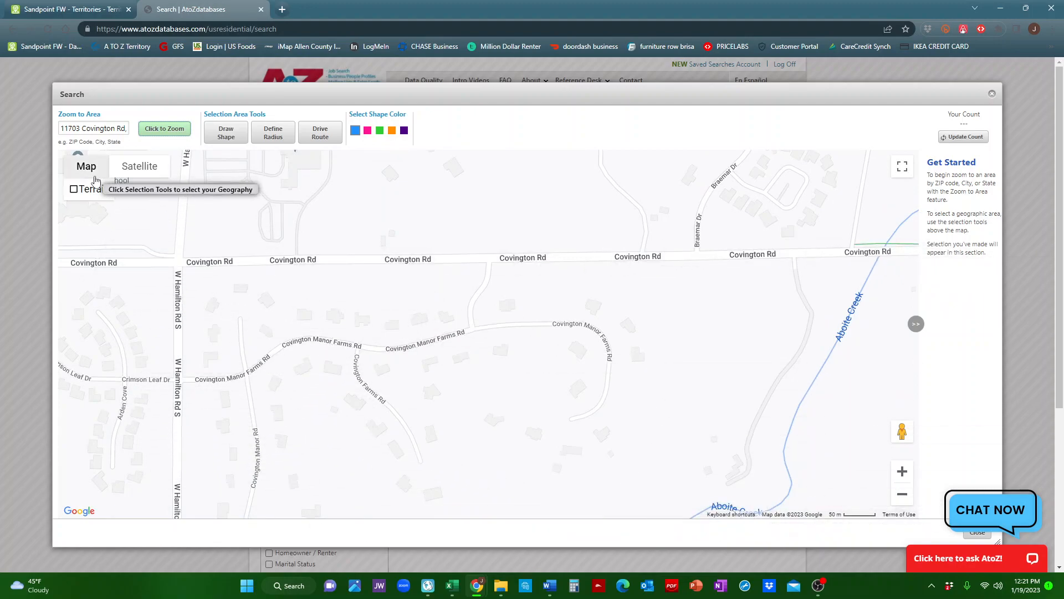
click(133, 168)
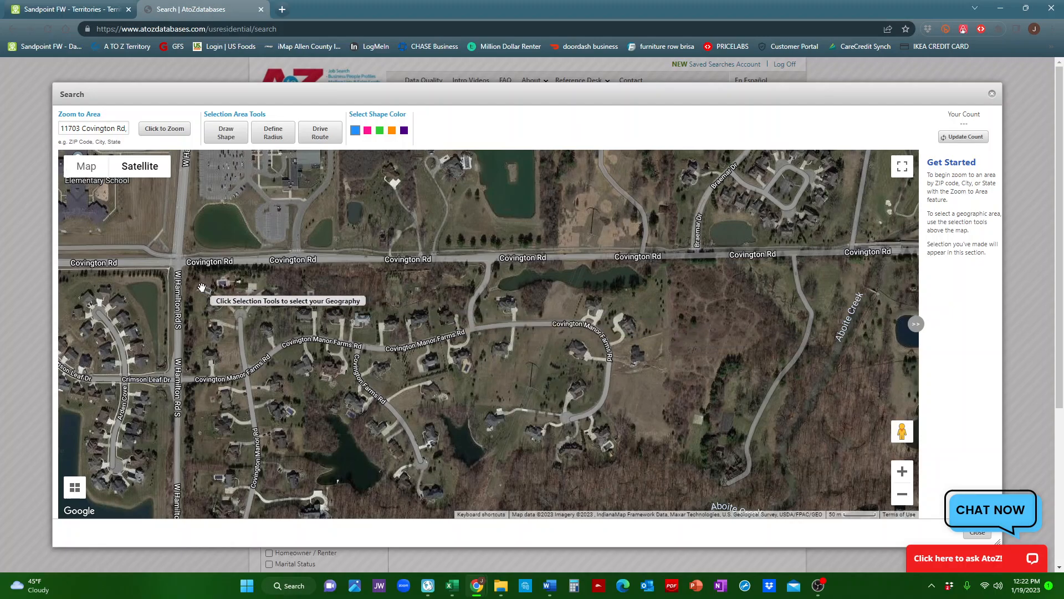
scroll(194, 299, up, 1)
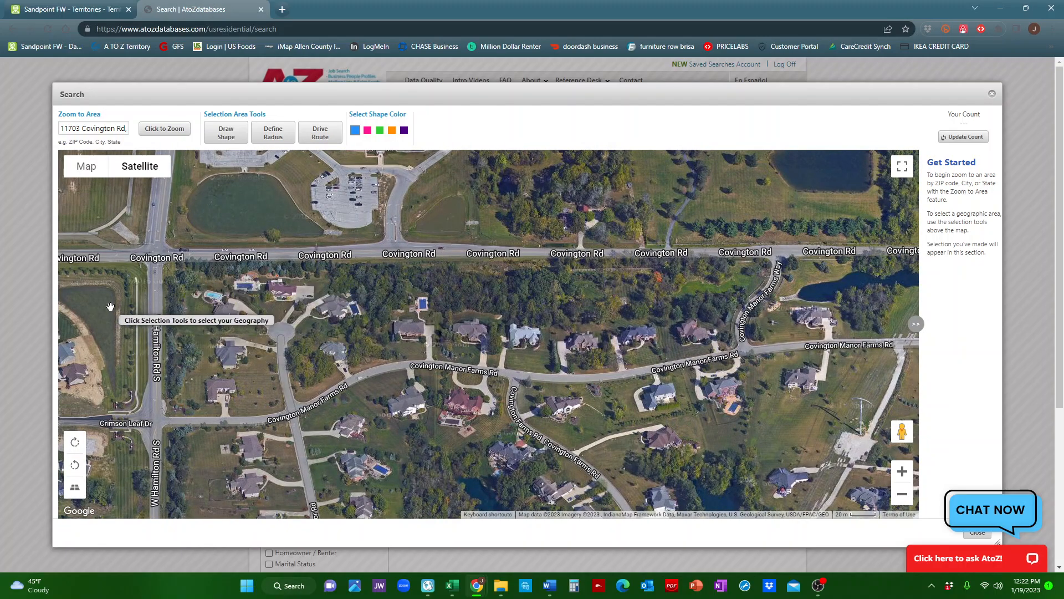
scroll(172, 307, down, 1)
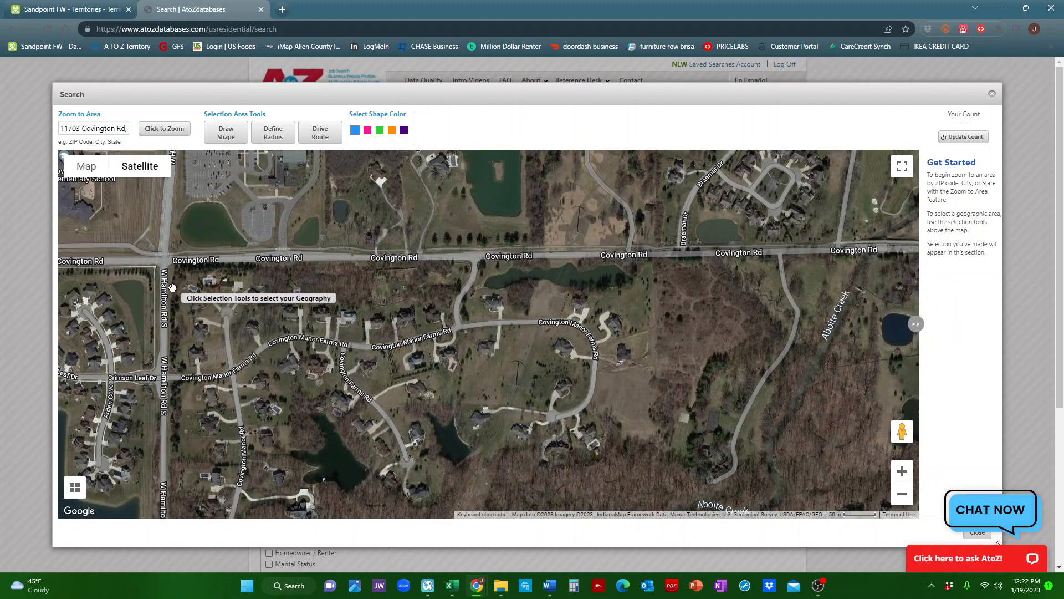
click(86, 166)
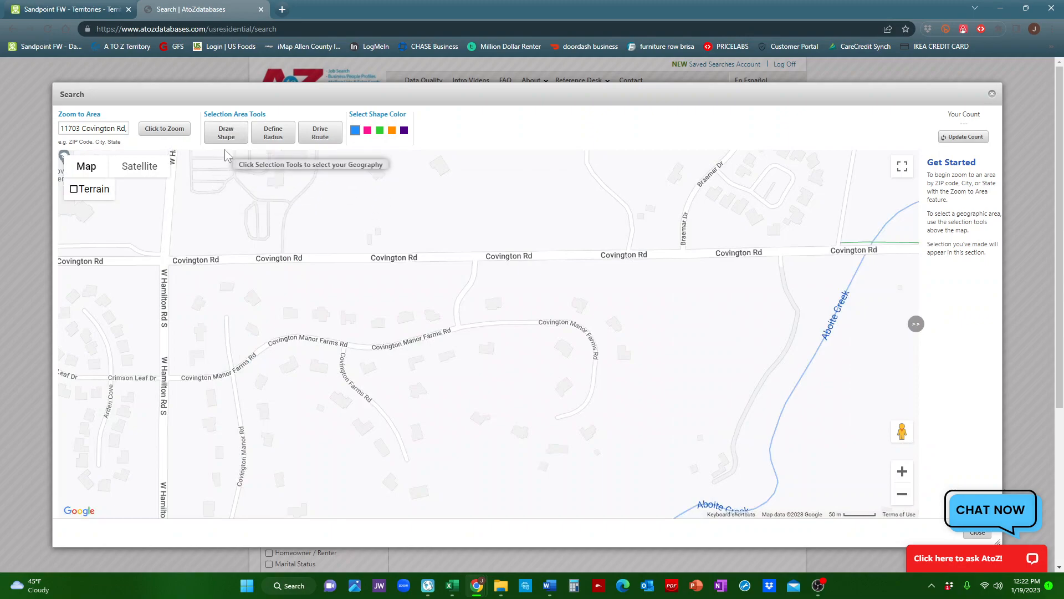
Start a selection shape at Covington Rd and W Hamilton Rd S, adding points eastward along Covington Rd past Braemar Dr and at Eggeman Rd.
click(227, 134)
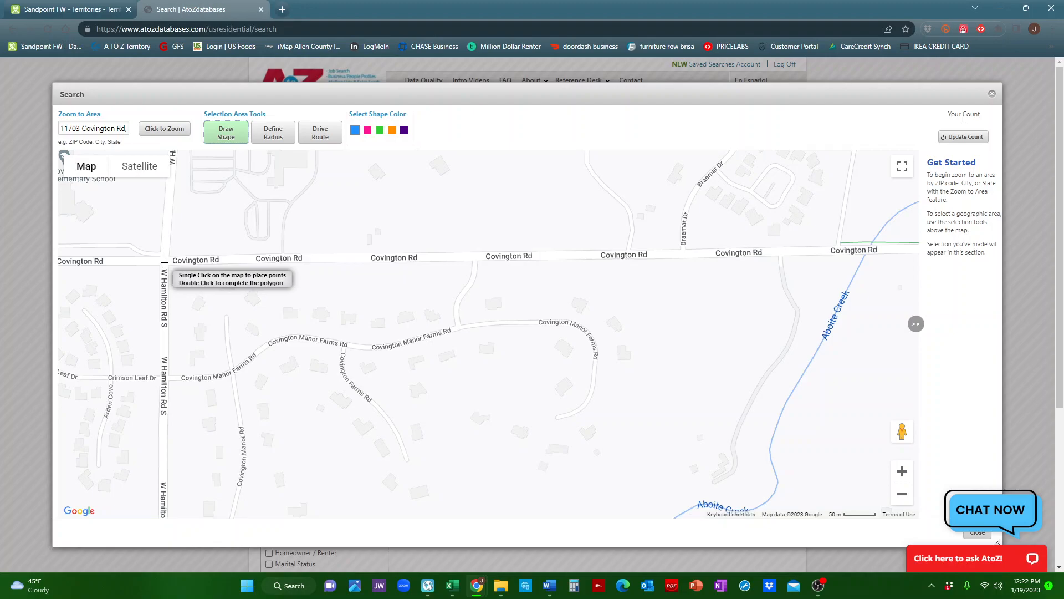
click(165, 262)
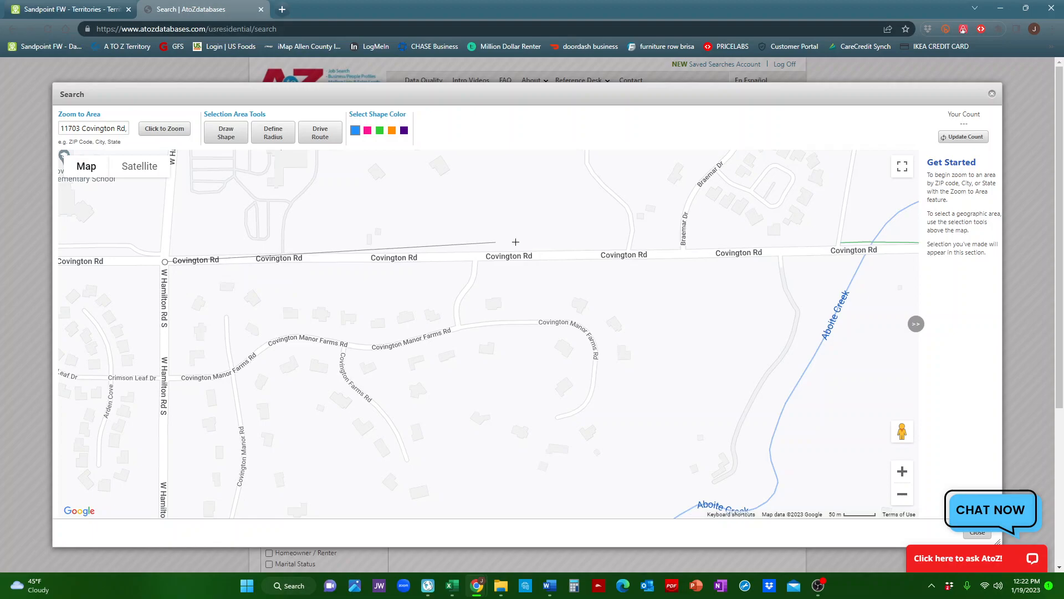
click(803, 251)
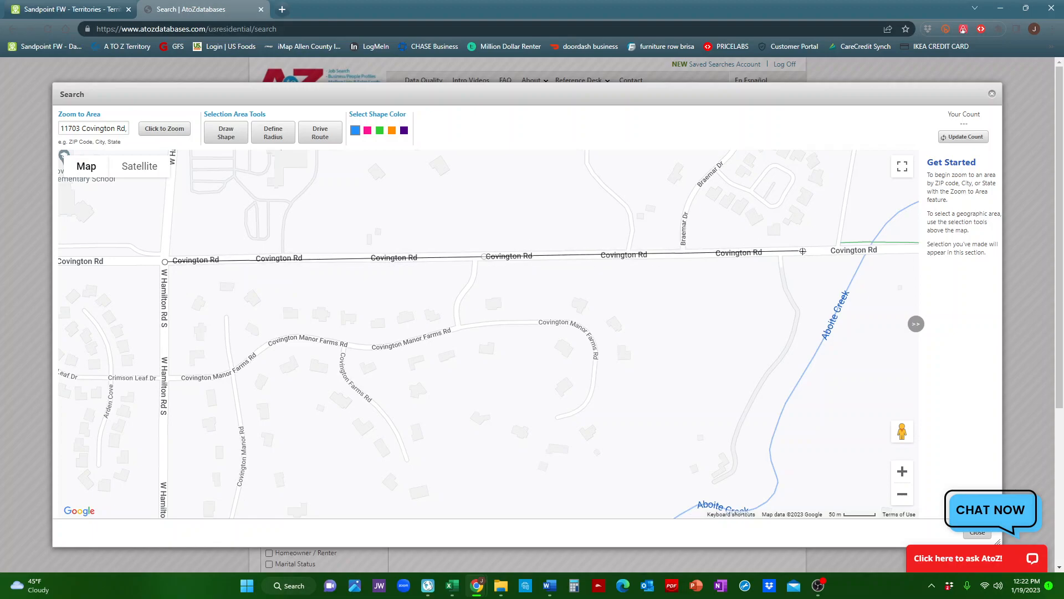
drag(871, 280, 386, 321)
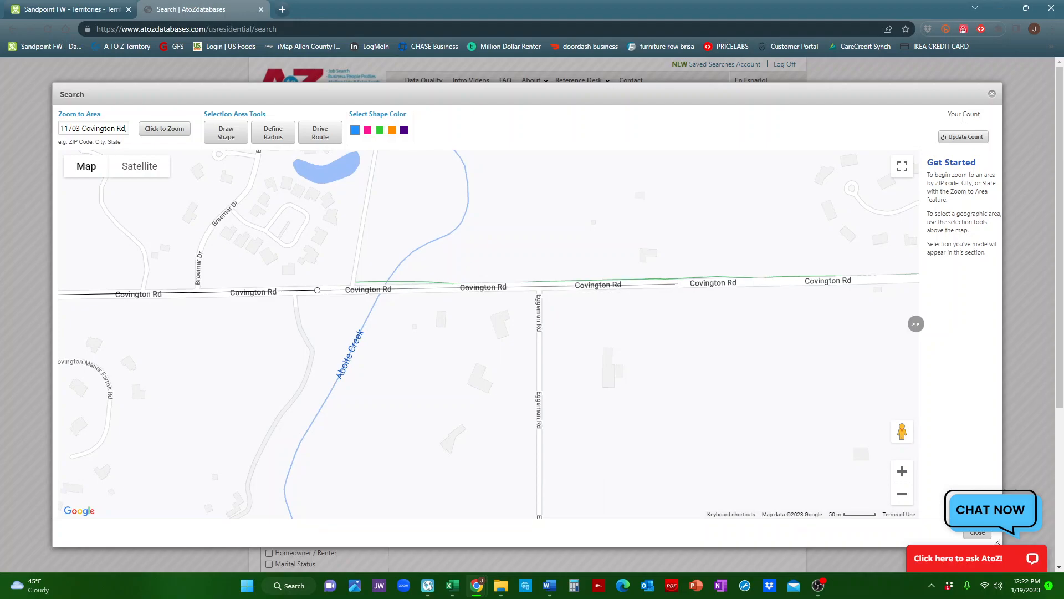
click(540, 287)
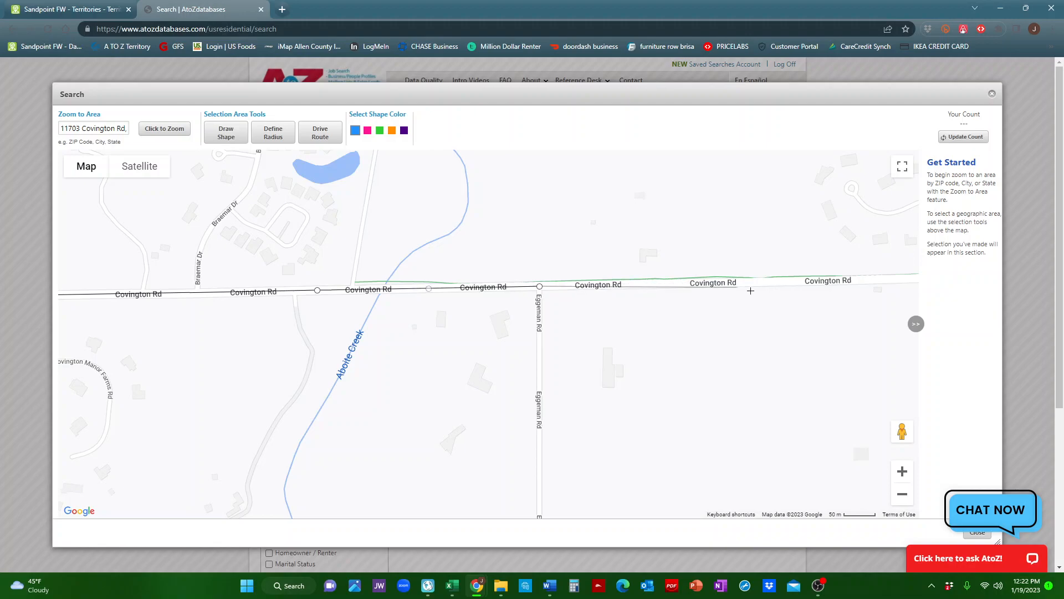
drag(831, 299, 338, 289)
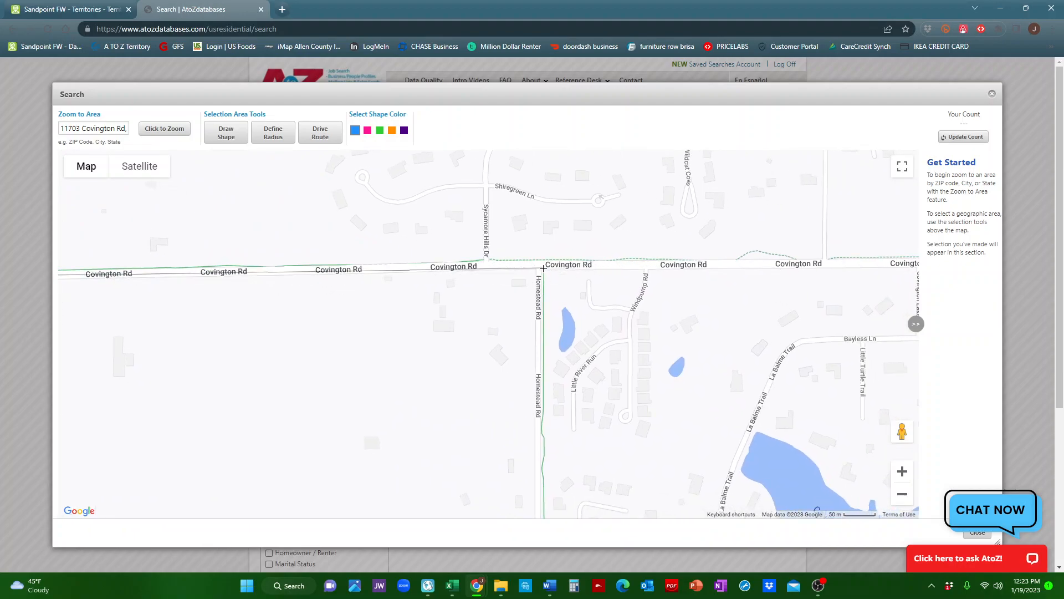
Switch to Territory Helper and check the northeast corner and eastern boundary of Residential B6 along Homestead Rd.
click(88, 11)
drag(653, 184, 508, 175)
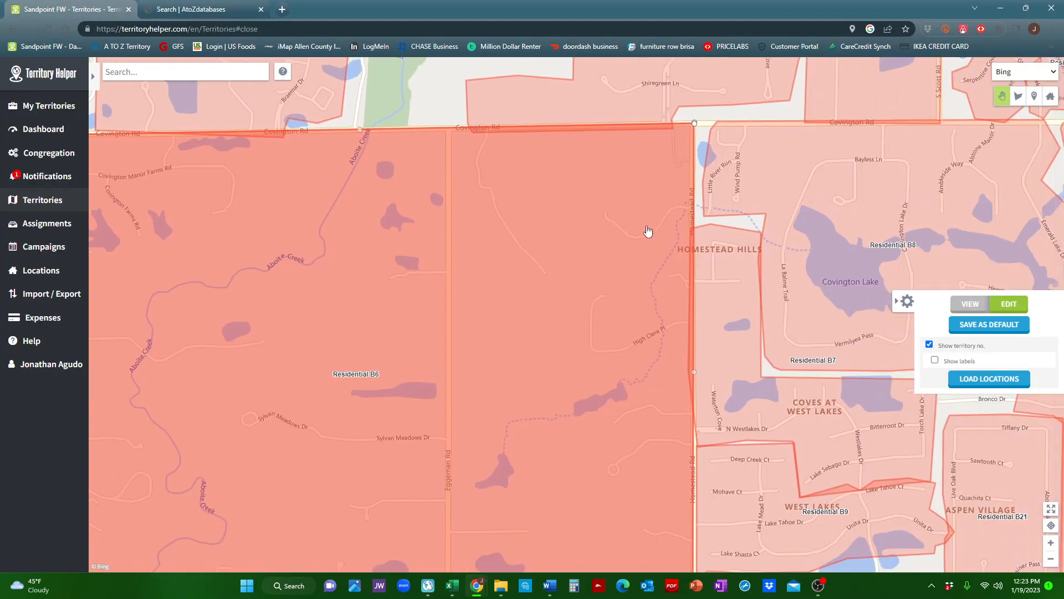
scroll(682, 237, up, 1)
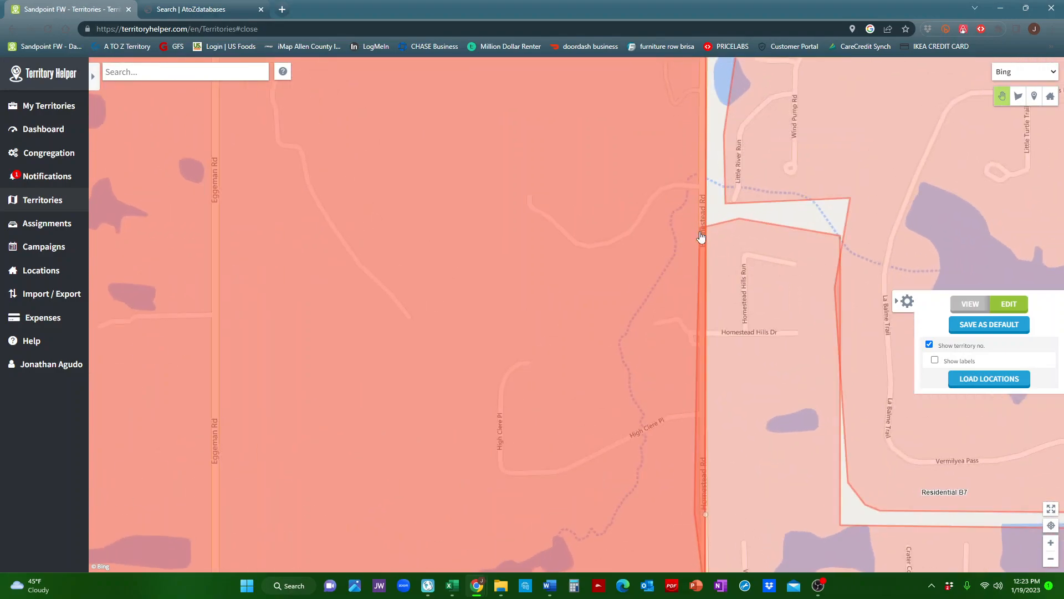
drag(624, 244, 603, 280)
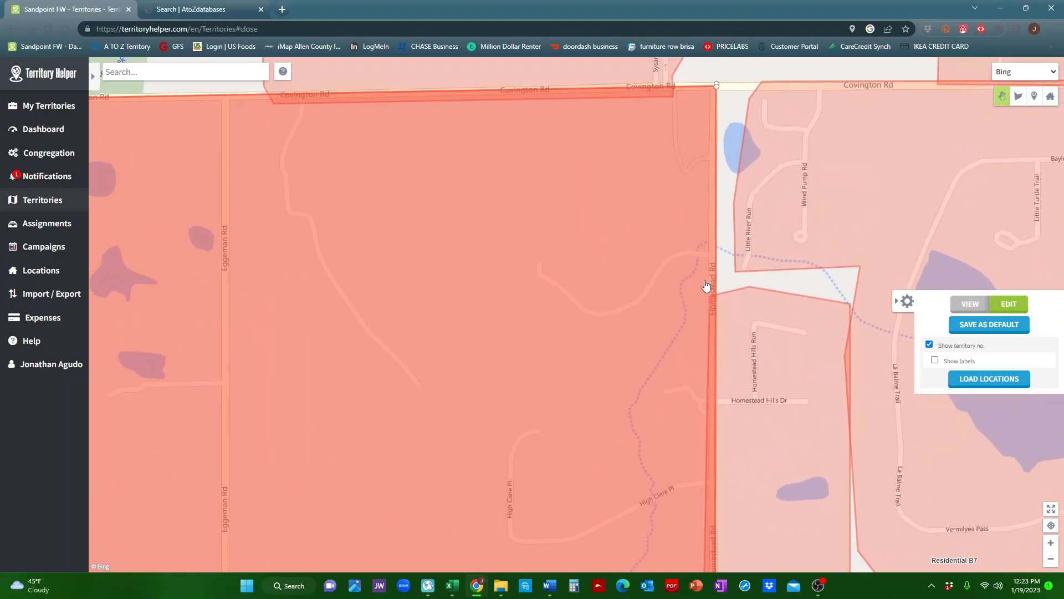
Switch to AtoZdatabases, add the shape corner at Covington Rd and Homestead Rd, and trace south along Homestead Rd to Homestead Hills Dr.
click(191, 9)
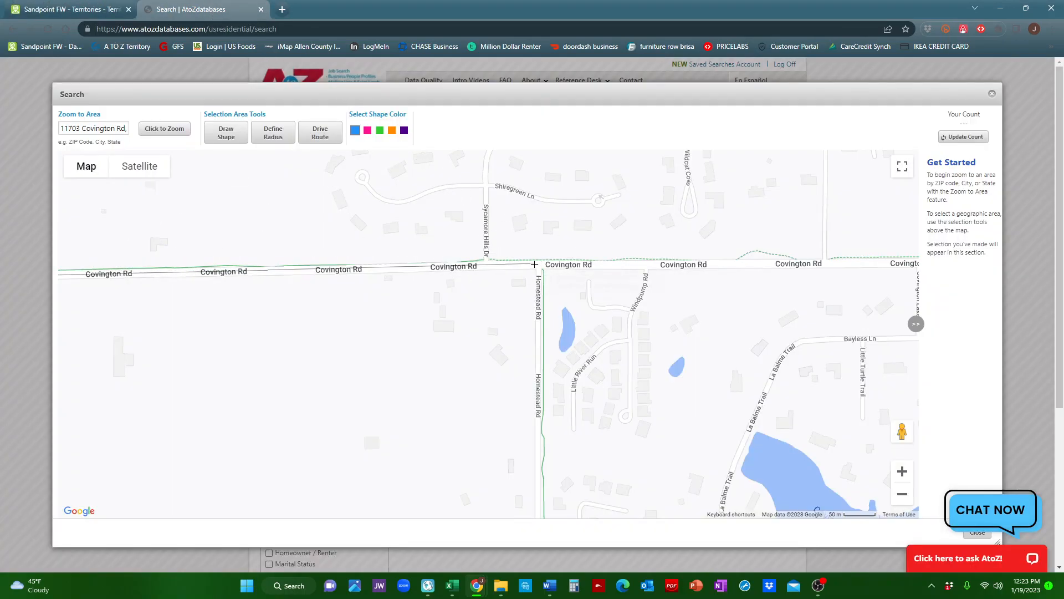
scroll(541, 266, up, 1)
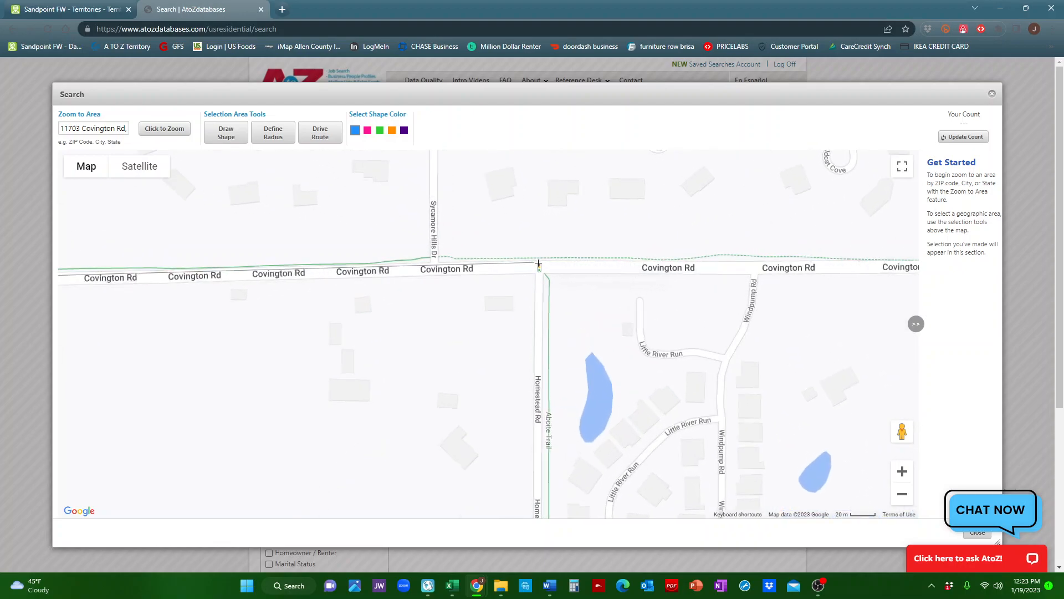
click(539, 268)
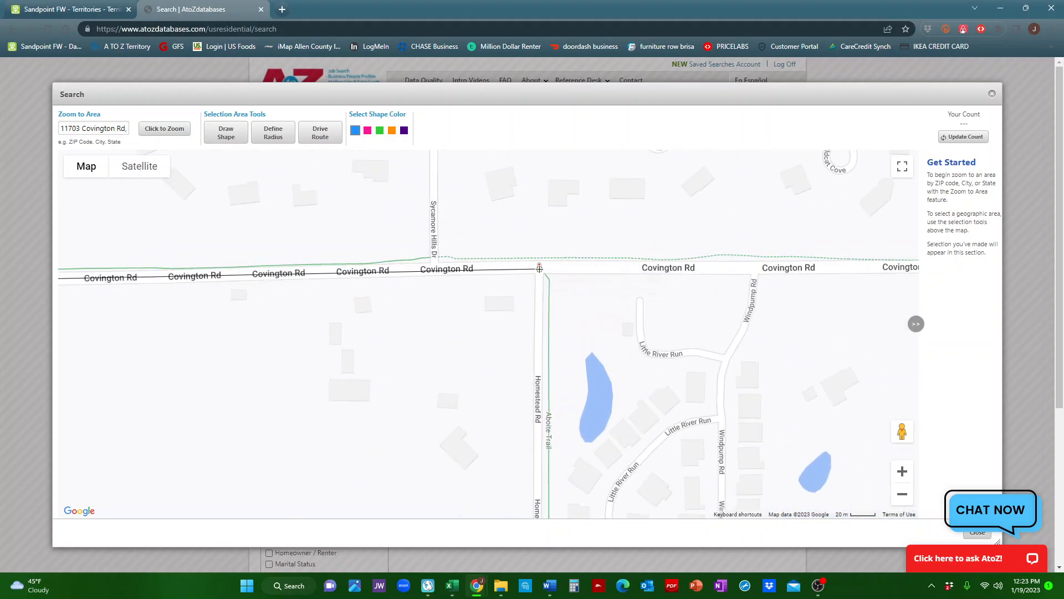
drag(531, 452, 531, 234)
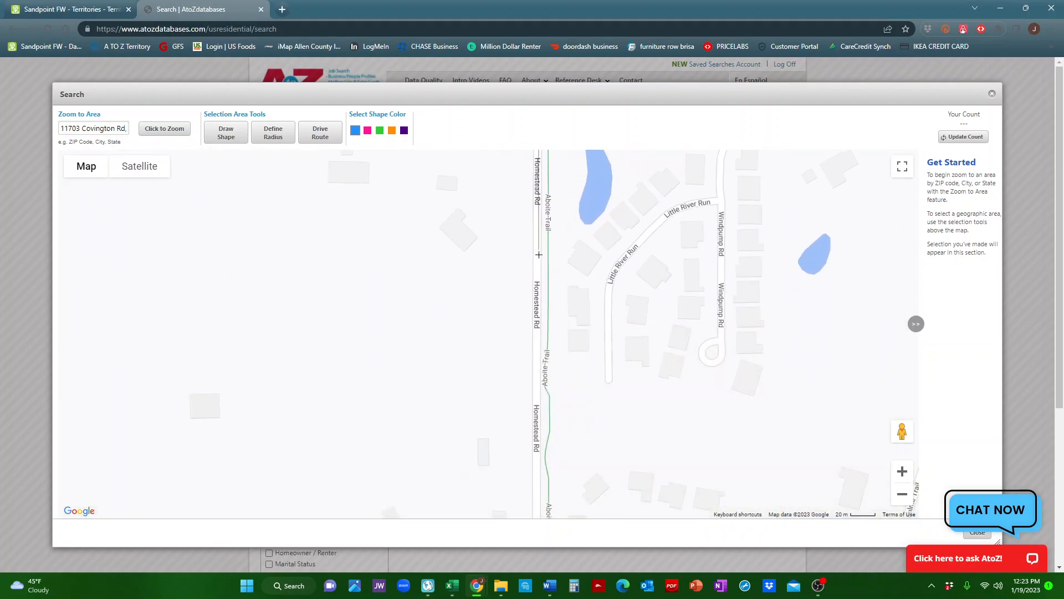
click(536, 400)
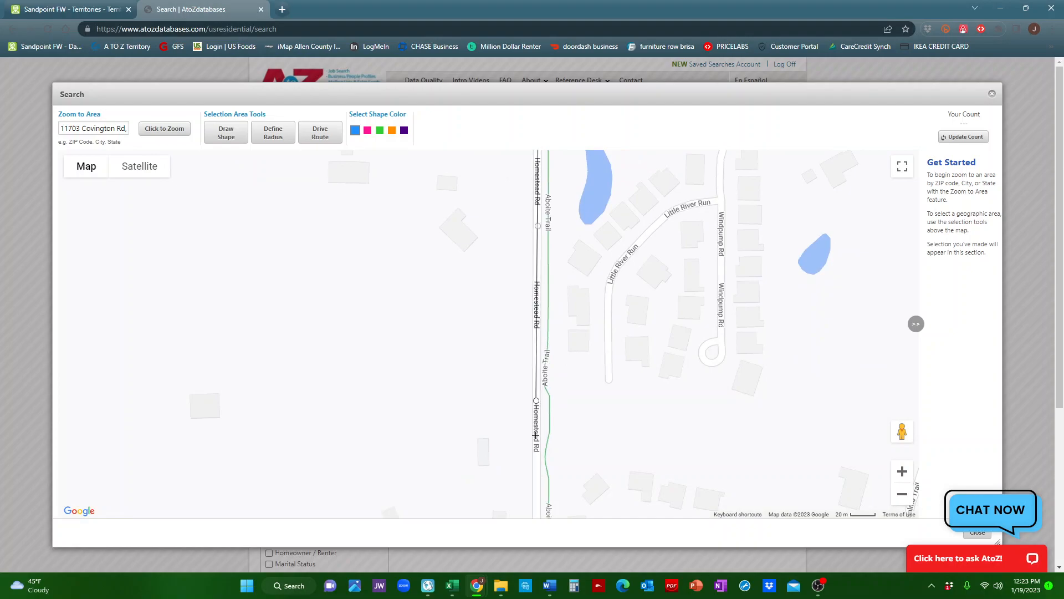
drag(527, 488, 501, 165)
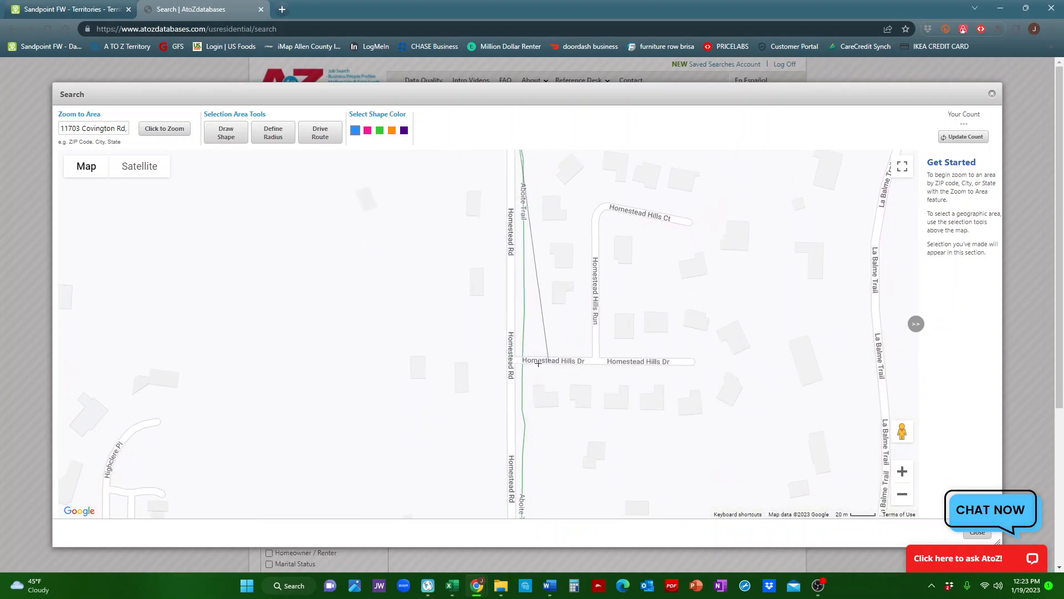
click(512, 360)
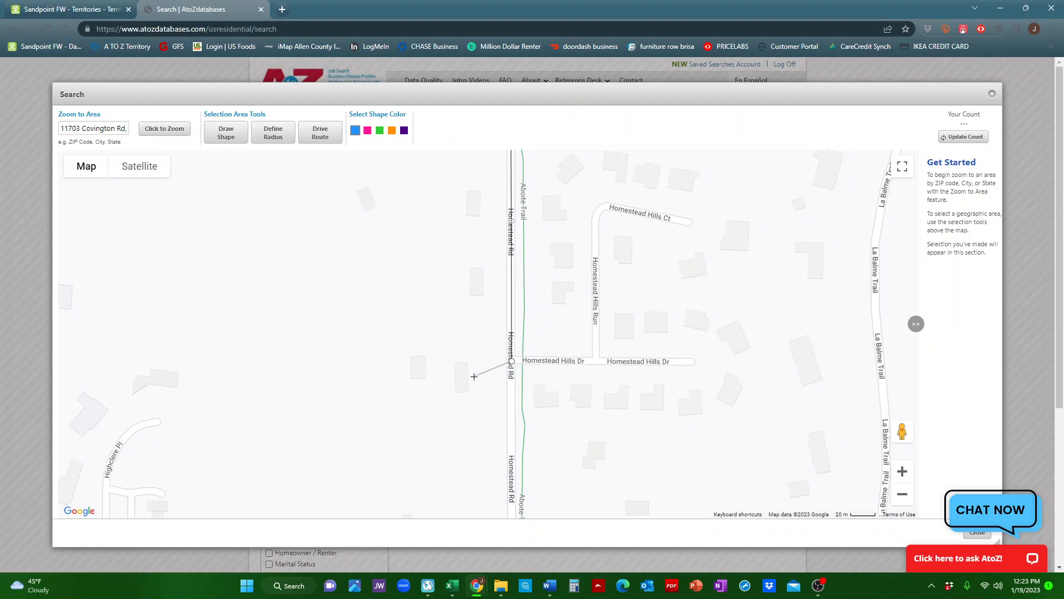
Switch to Territory Helper and follow the eastern boundary of Residential B6 along Homestead Rd to its southeast corner.
click(87, 10)
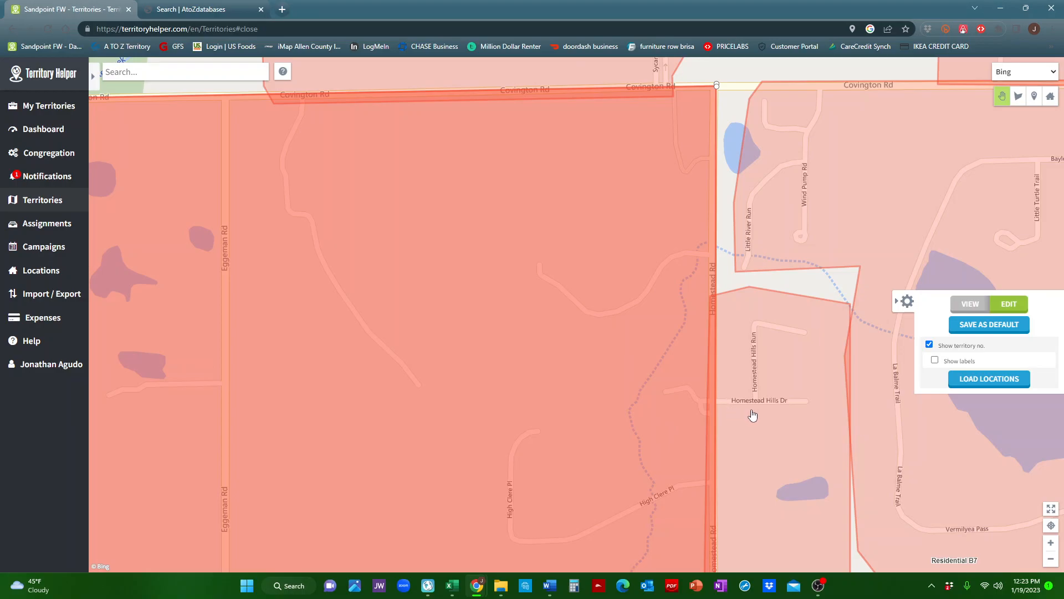
drag(744, 426, 643, 232)
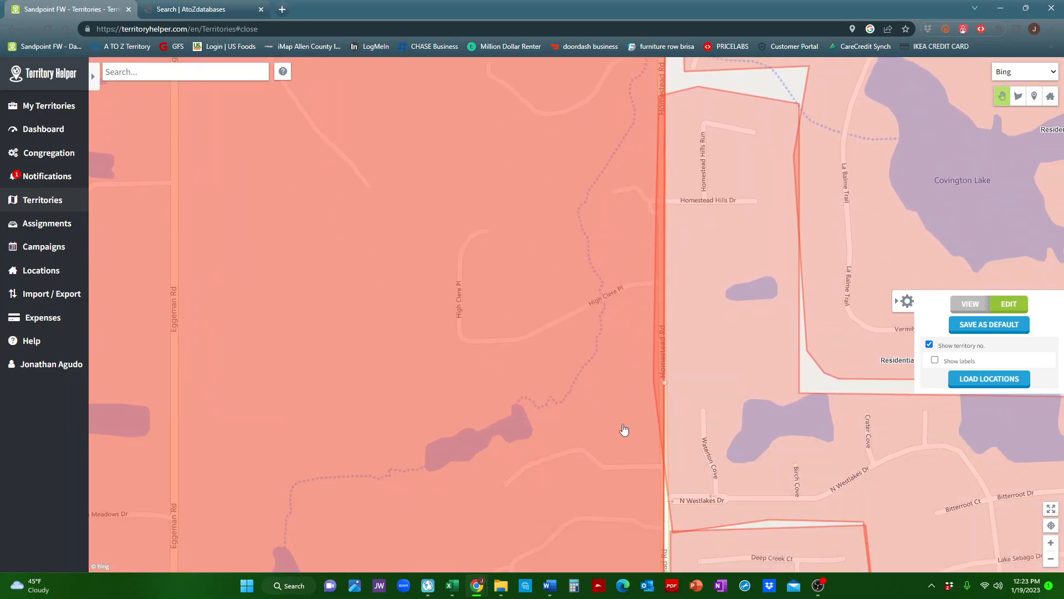
drag(625, 430, 608, 312)
drag(632, 471, 613, 306)
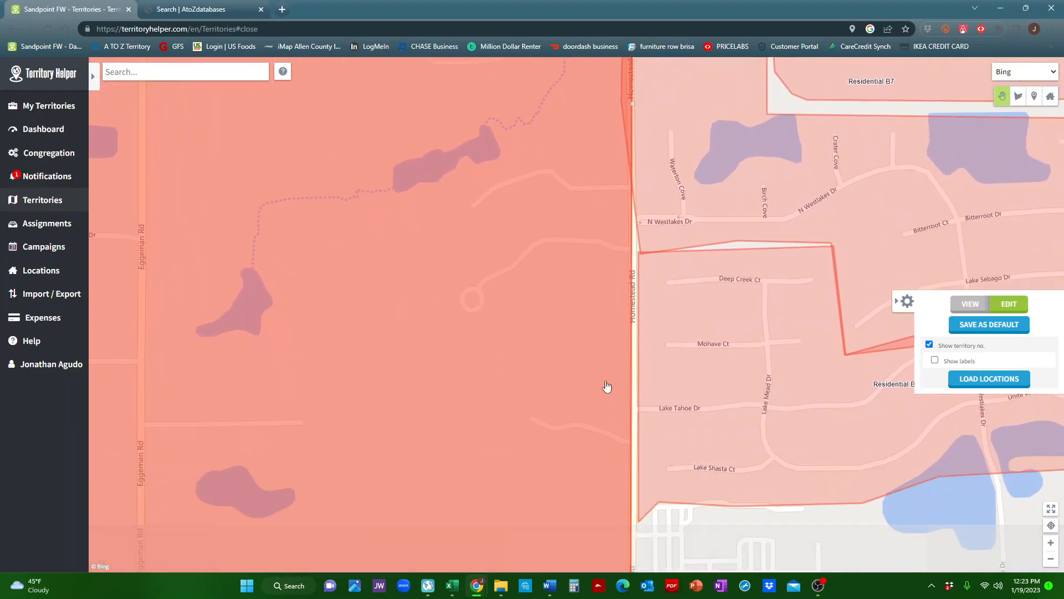
drag(608, 376, 587, 274)
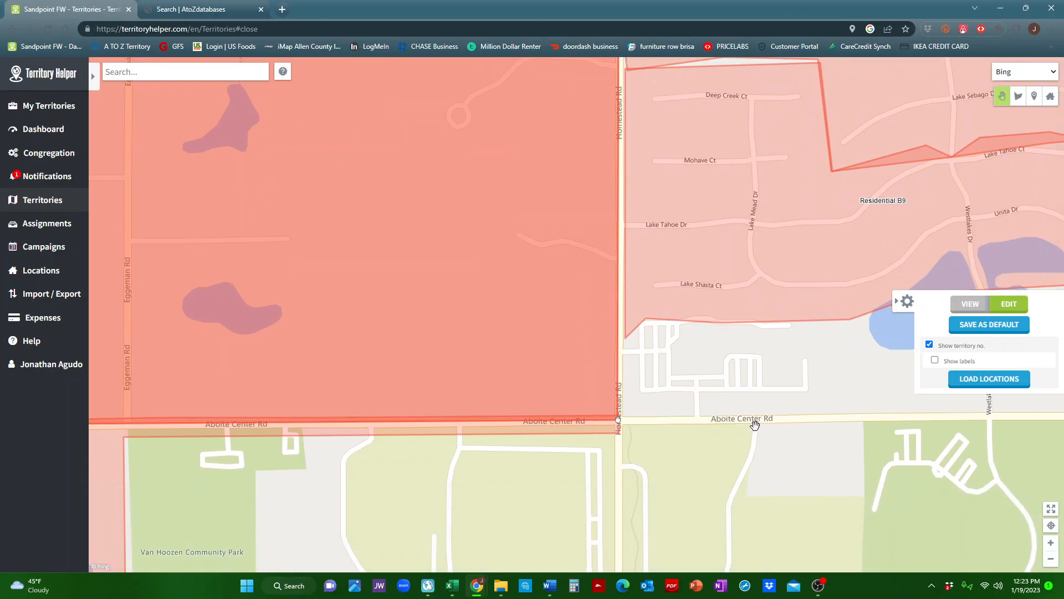
Switch to AtoZdatabases and continue the shape south along Homestead Rd, placing its corner point at Aboite Center Rd.
drag(458, 445, 461, 197)
drag(511, 455, 525, 301)
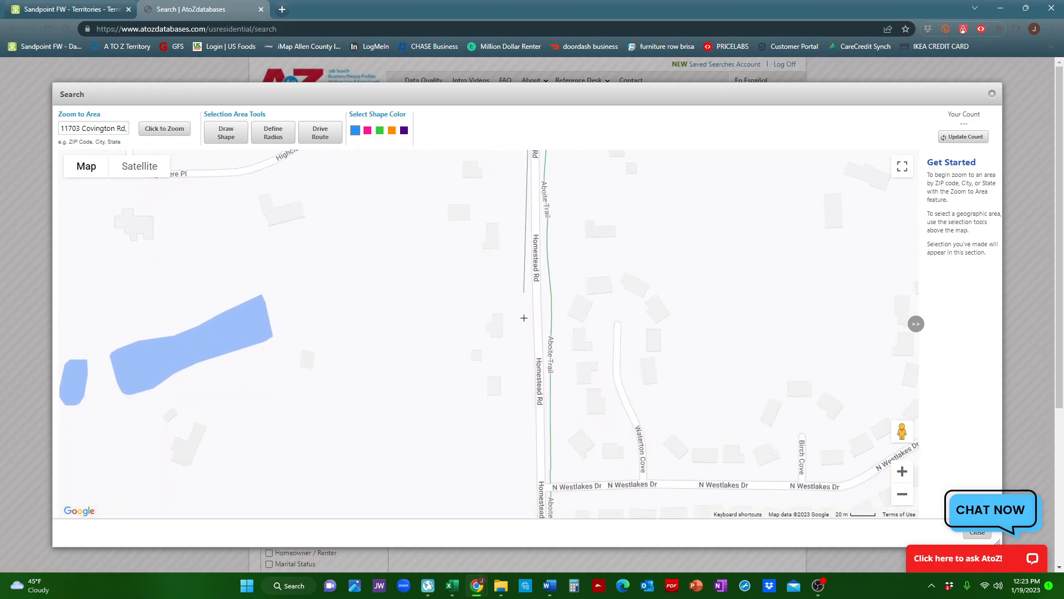
drag(549, 357, 565, 226)
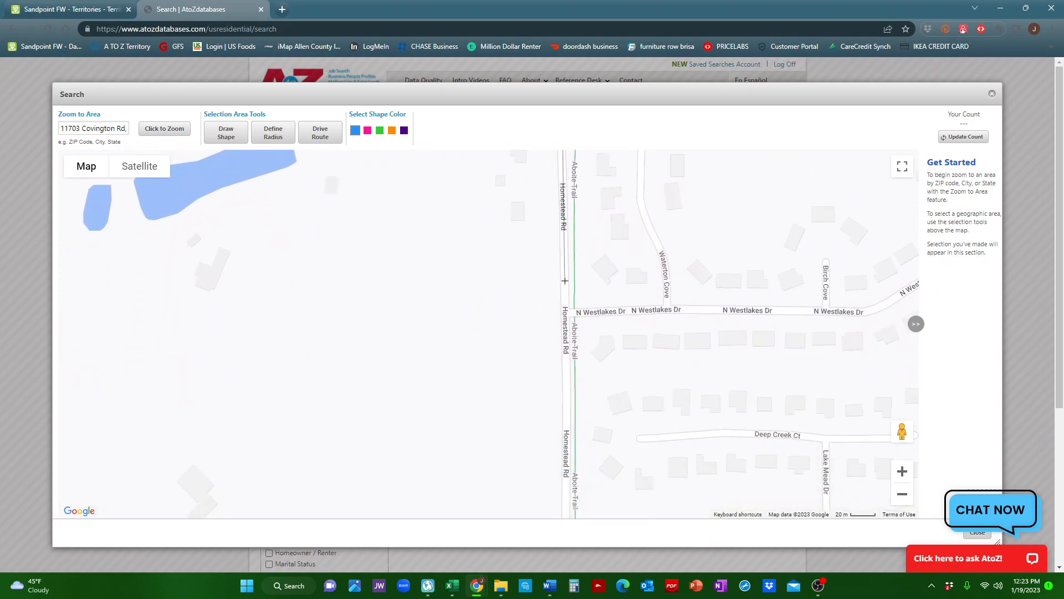
drag(566, 470, 566, 303)
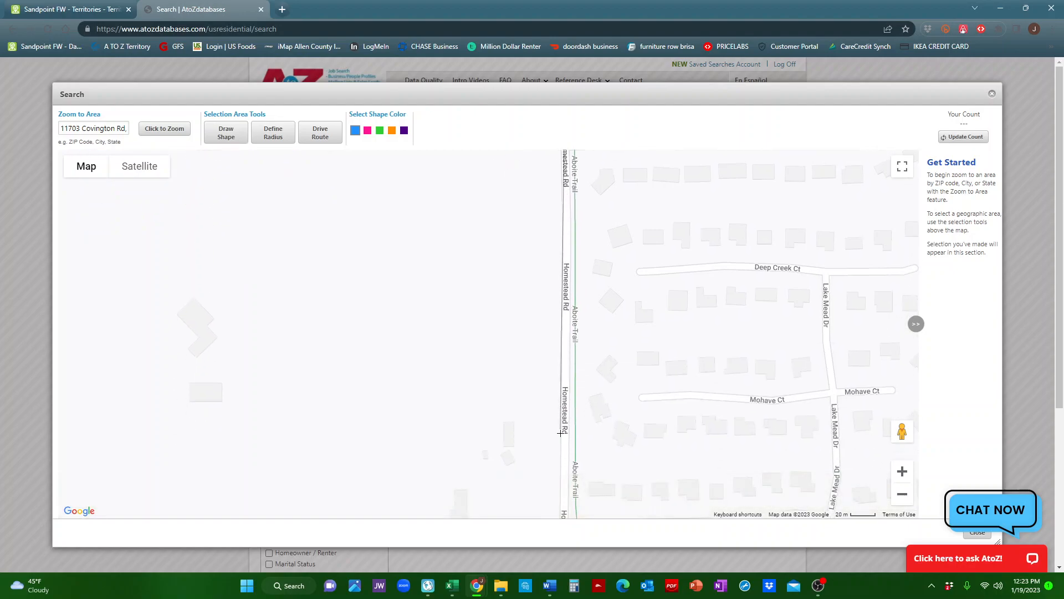
drag(571, 470, 569, 315)
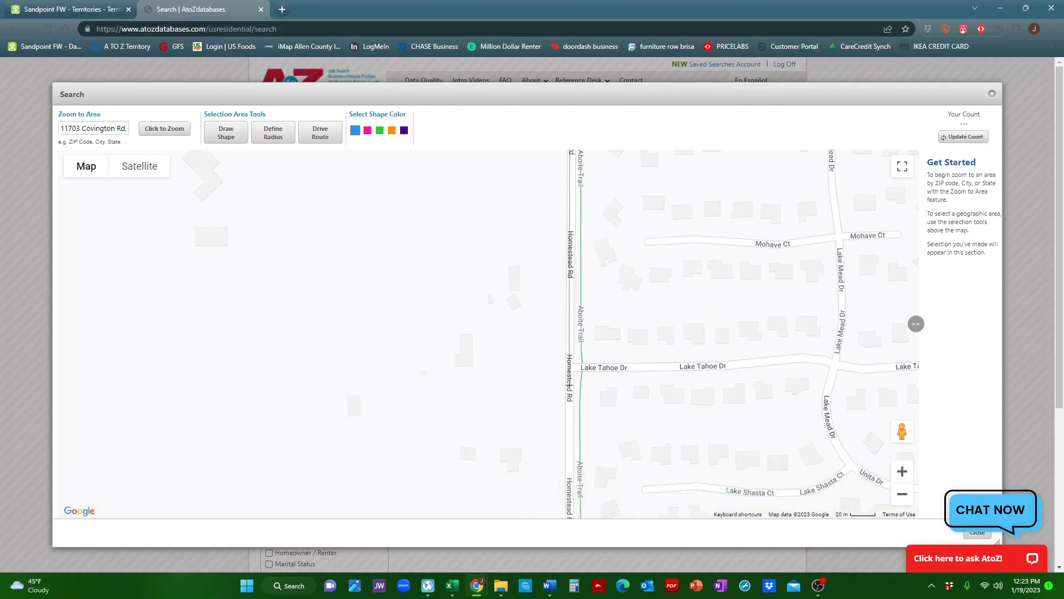
drag(561, 483, 564, 262)
drag(565, 439, 580, 322)
click(596, 314)
drag(590, 390, 648, 338)
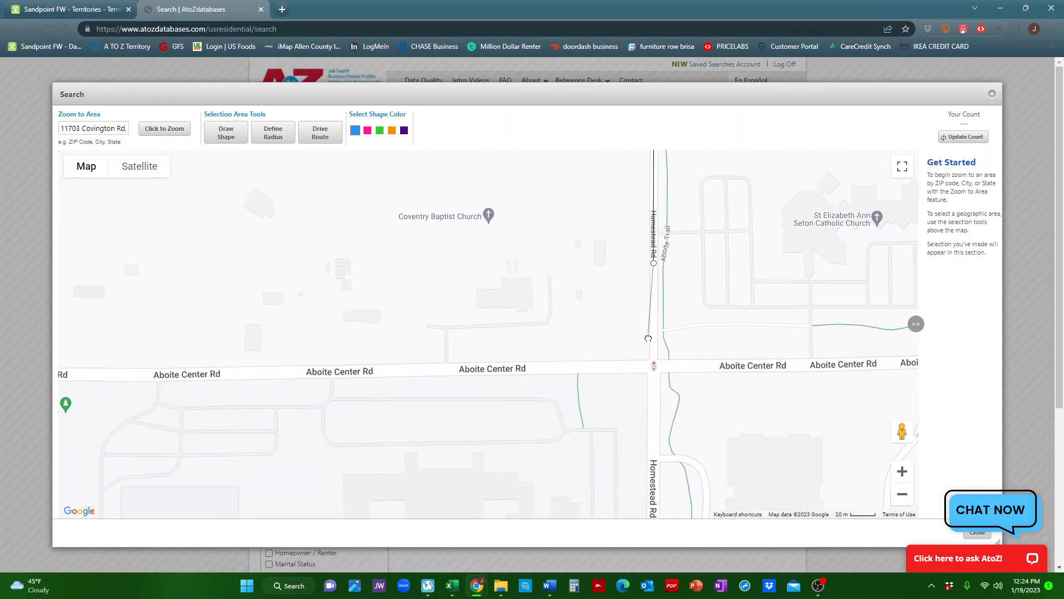
click(654, 366)
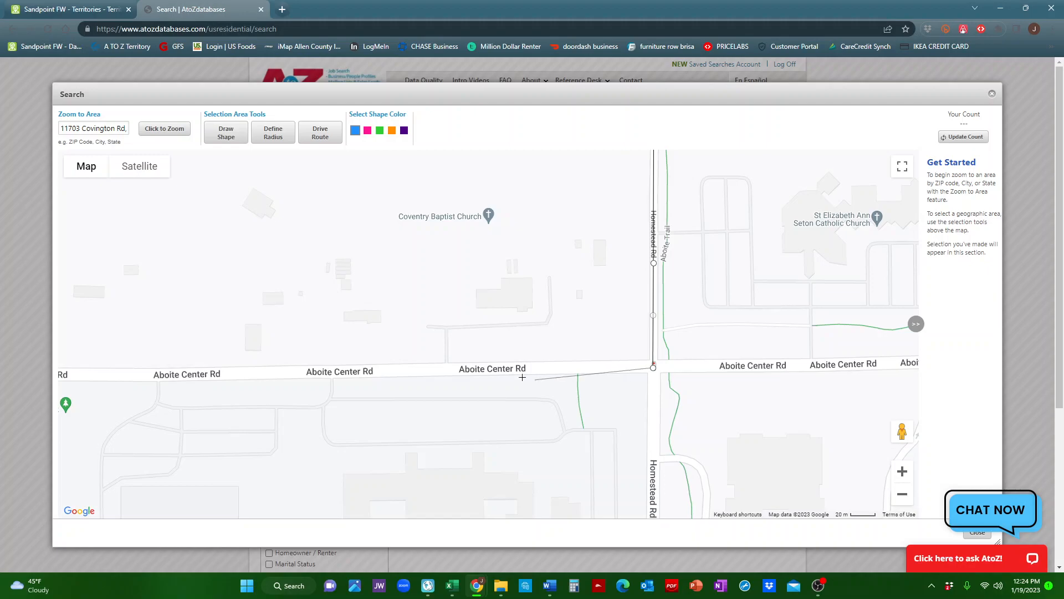
Switch to Territory Helper, read the boundary notes in the Residential B6 properties, and close them without saving.
click(70, 15)
drag(483, 356, 528, 268)
right_click(529, 269)
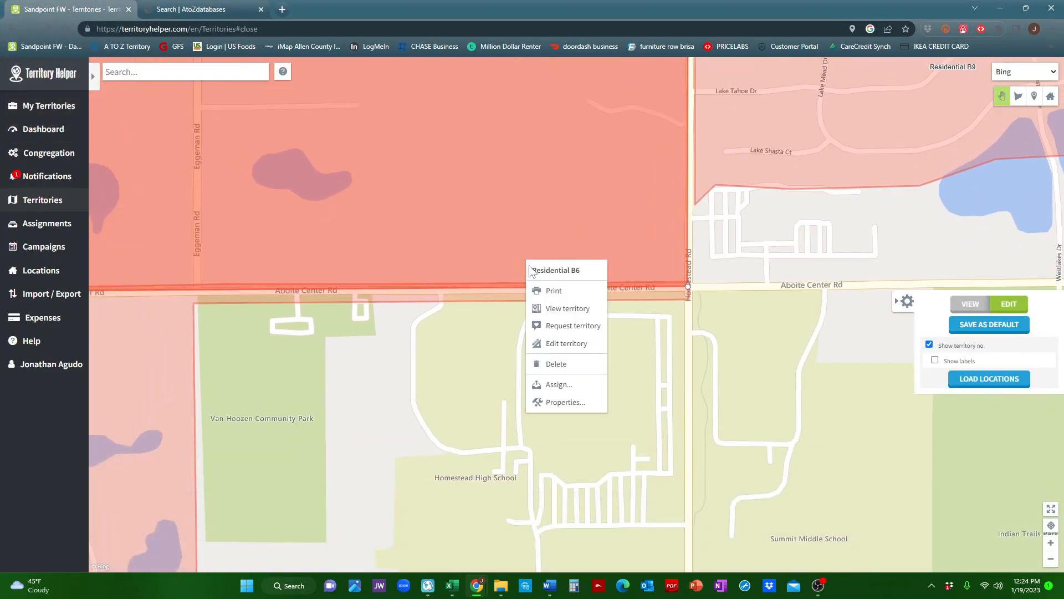
right_click(464, 217)
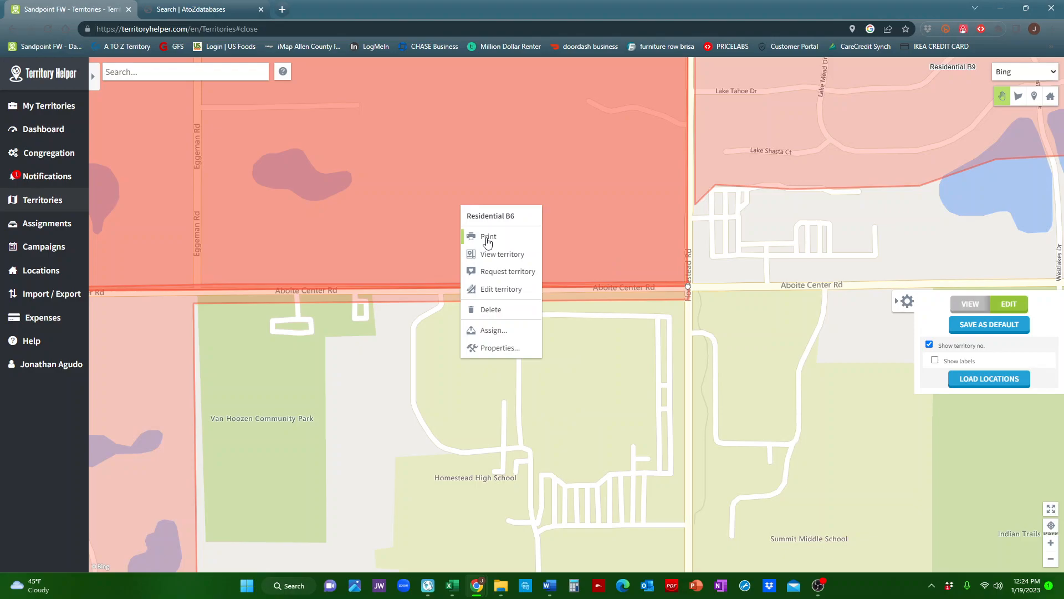
click(514, 355)
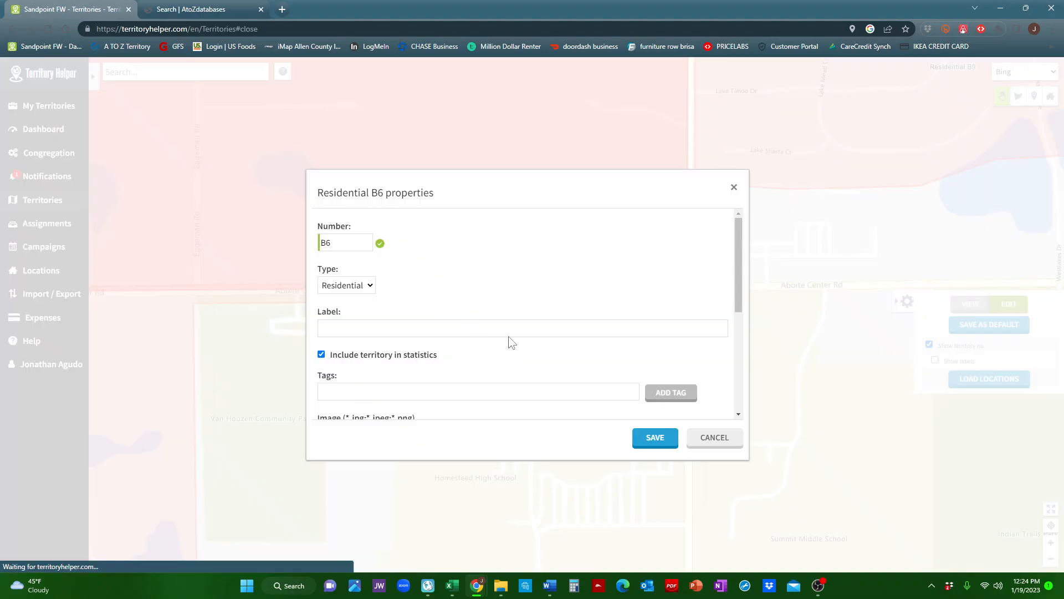
drag(740, 276, 736, 388)
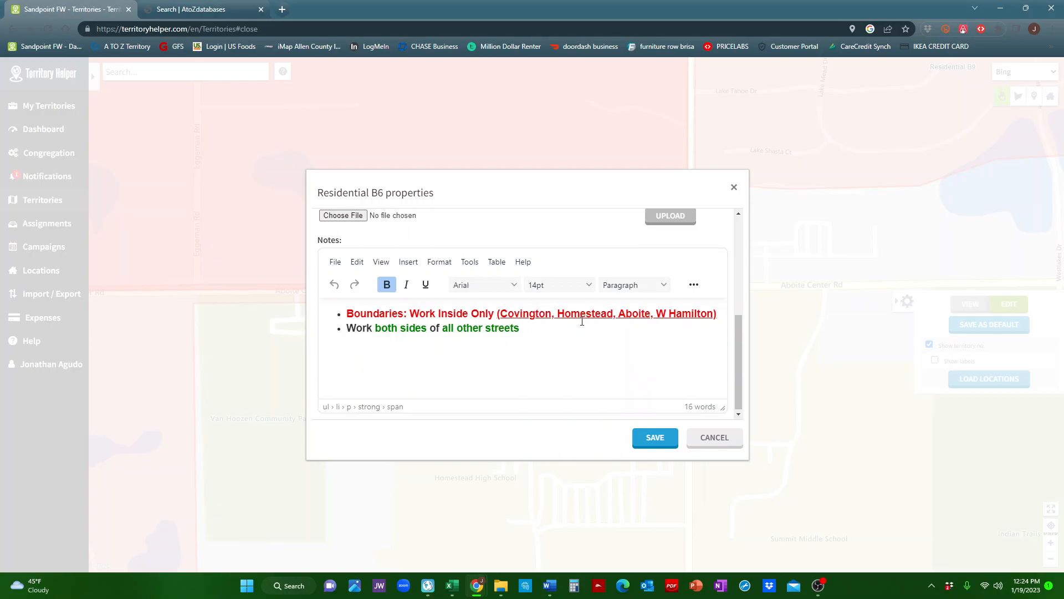
click(709, 435)
drag(526, 209, 592, 224)
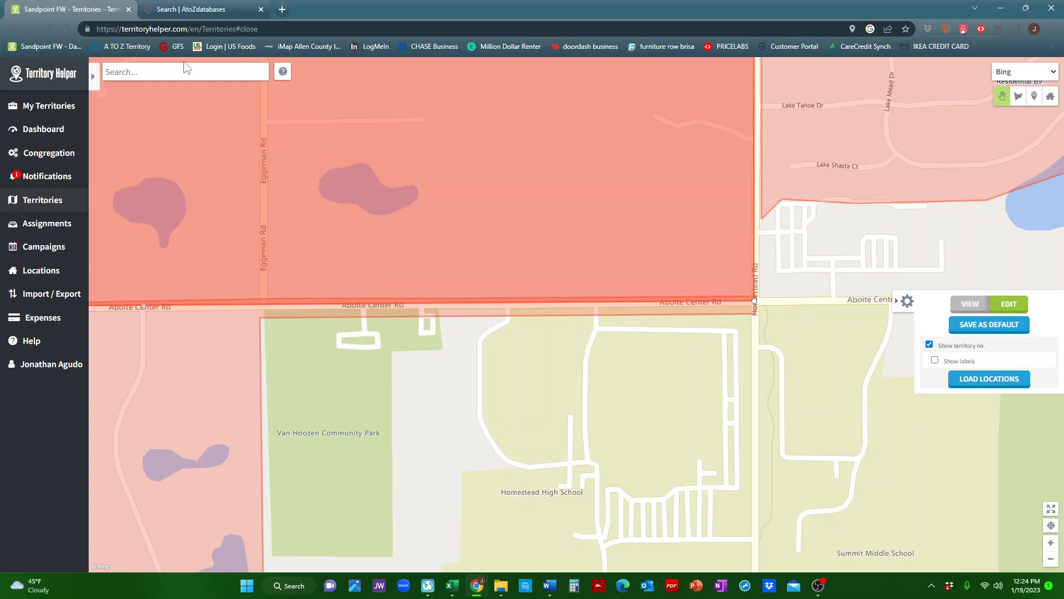
Switch to AtoZdatabases and extend the shape westward from Homestead Rd with a point on Aboite Center Rd before Van Hoozen Community Park.
click(186, 9)
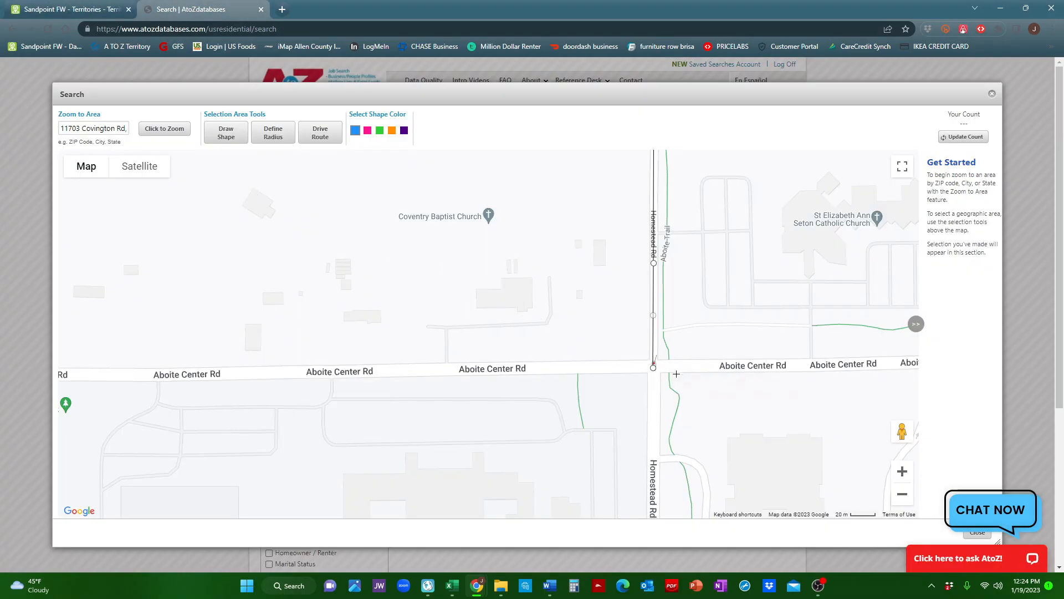
click(357, 372)
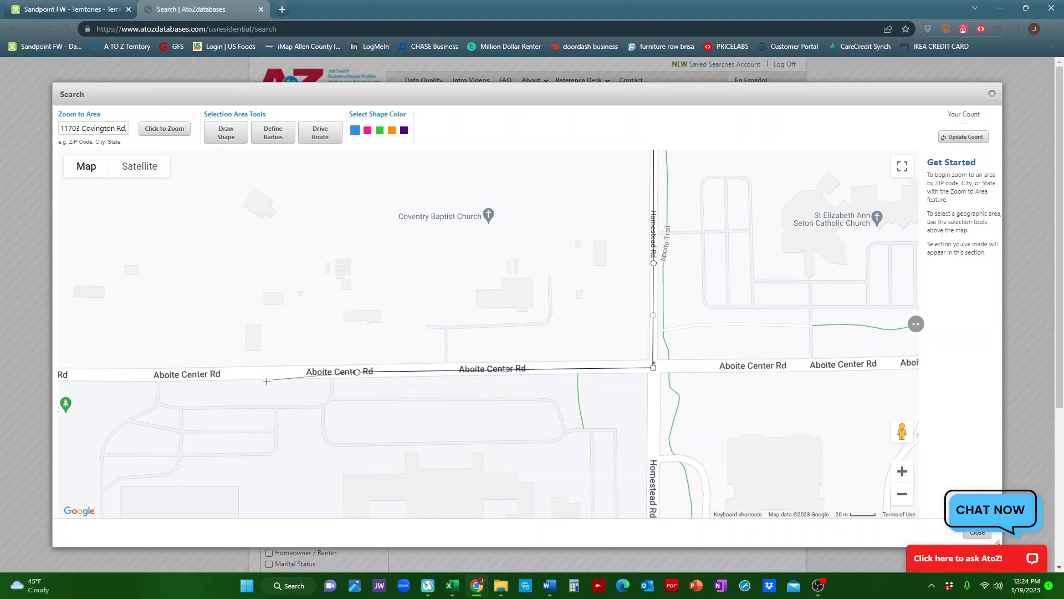
drag(155, 356, 665, 306)
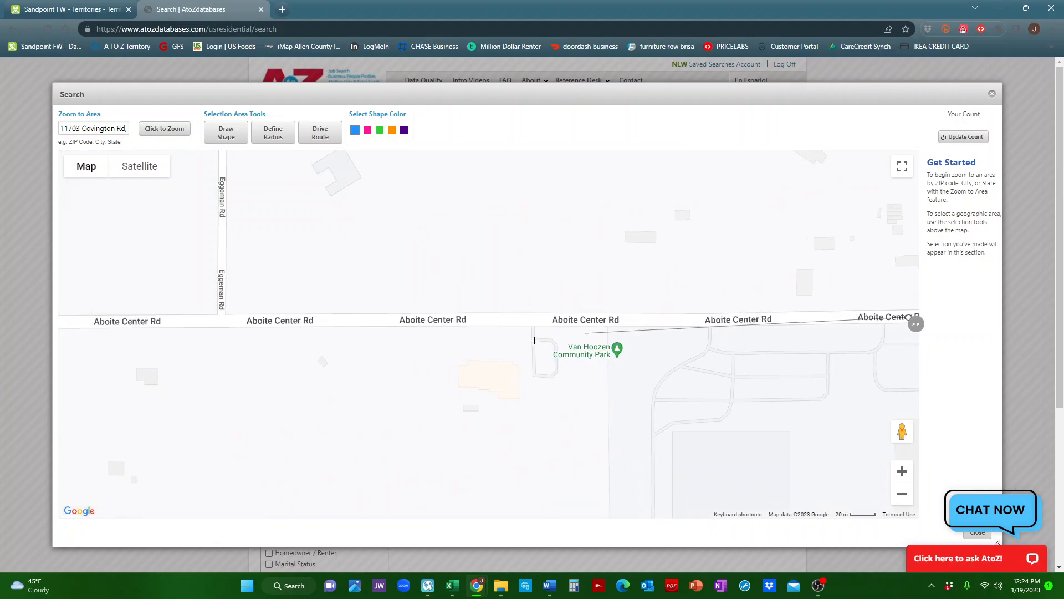
drag(198, 311, 647, 301)
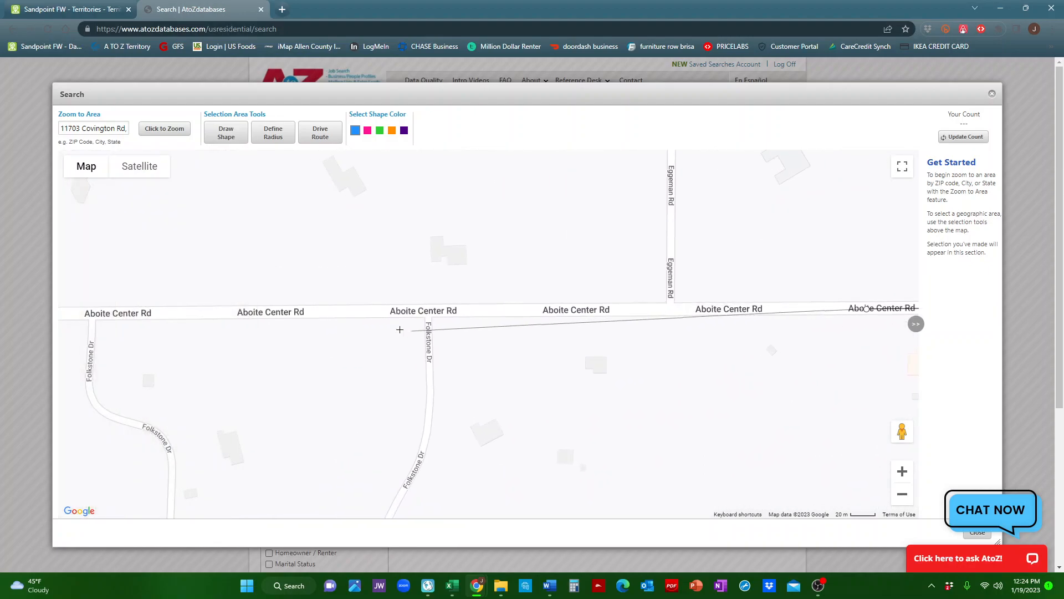
Switch to Territory Helper and check the southern boundary of Residential B6 west to its corner at W Hamilton Rd S.
click(69, 9)
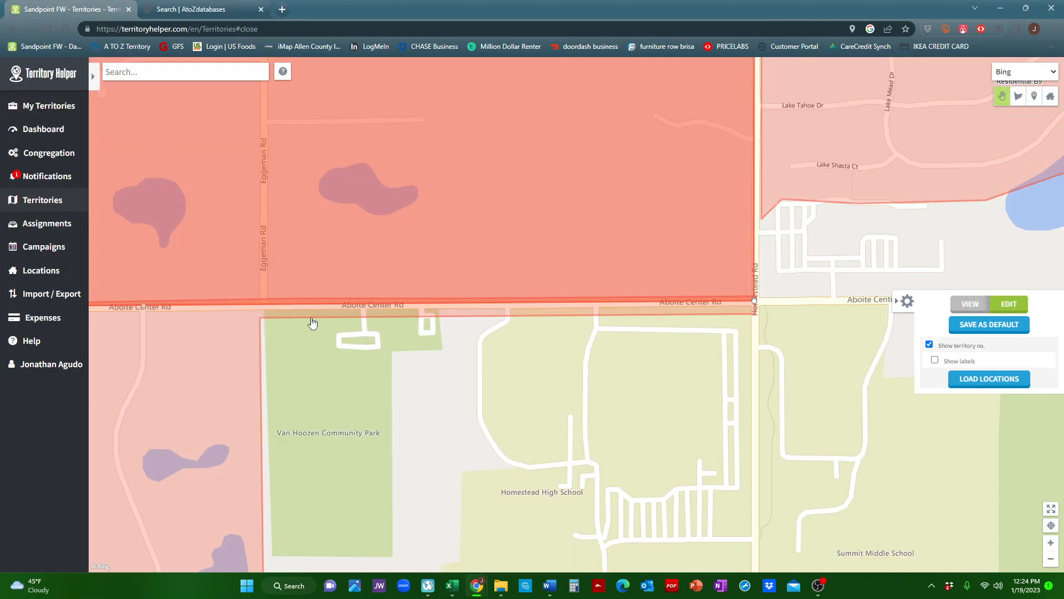
drag(247, 235, 695, 203)
drag(283, 222, 568, 209)
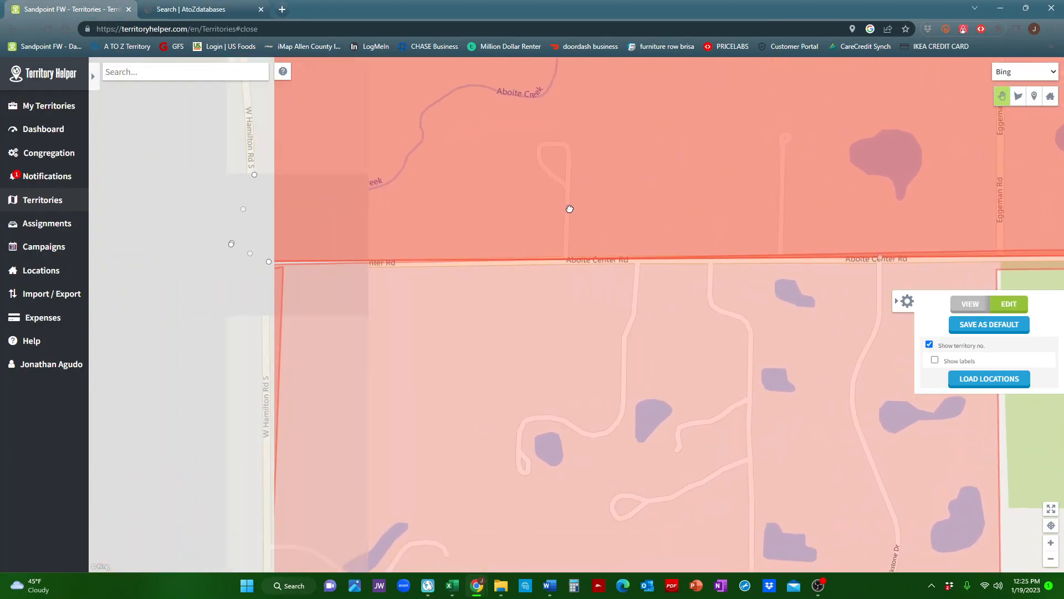
drag(361, 229, 389, 214)
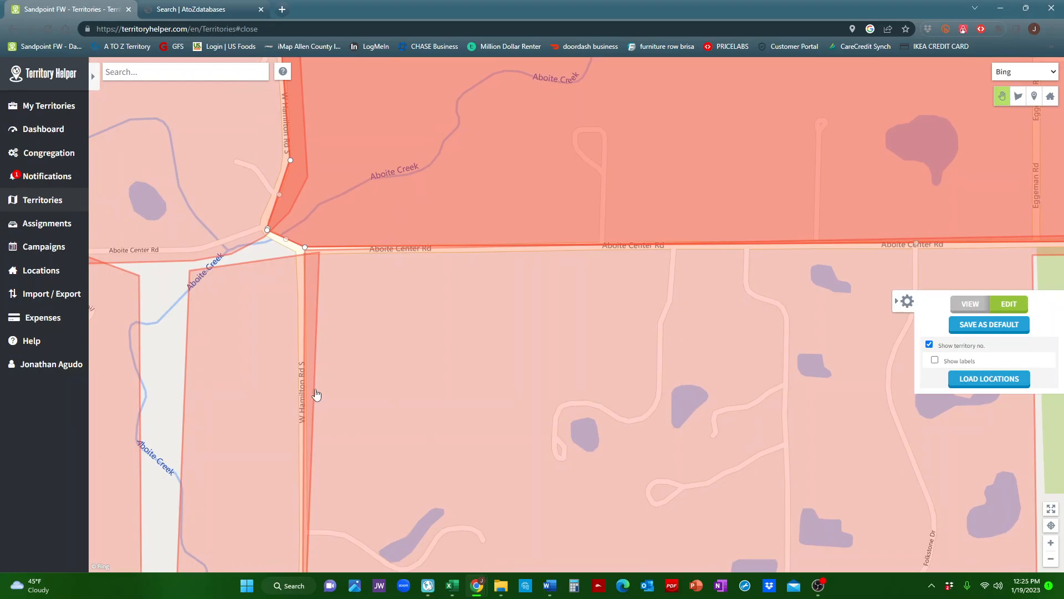
Switch to AtoZdatabases and add shape points westward along Aboite Center Rd, past both Folkstone Dr junctions toward W Hamilton Rd S.
click(168, 7)
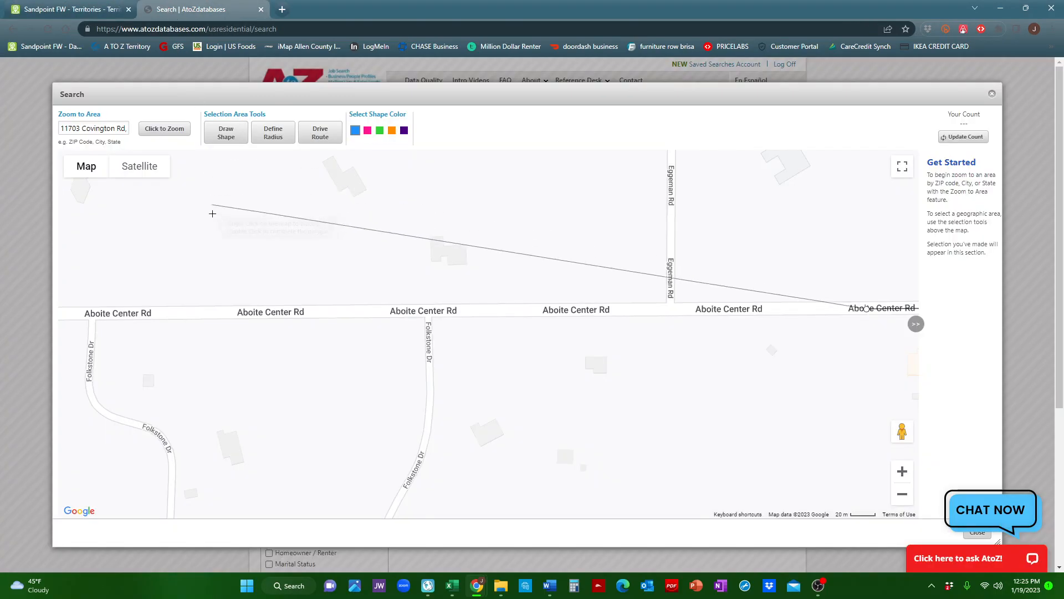
click(266, 313)
drag(212, 324, 673, 300)
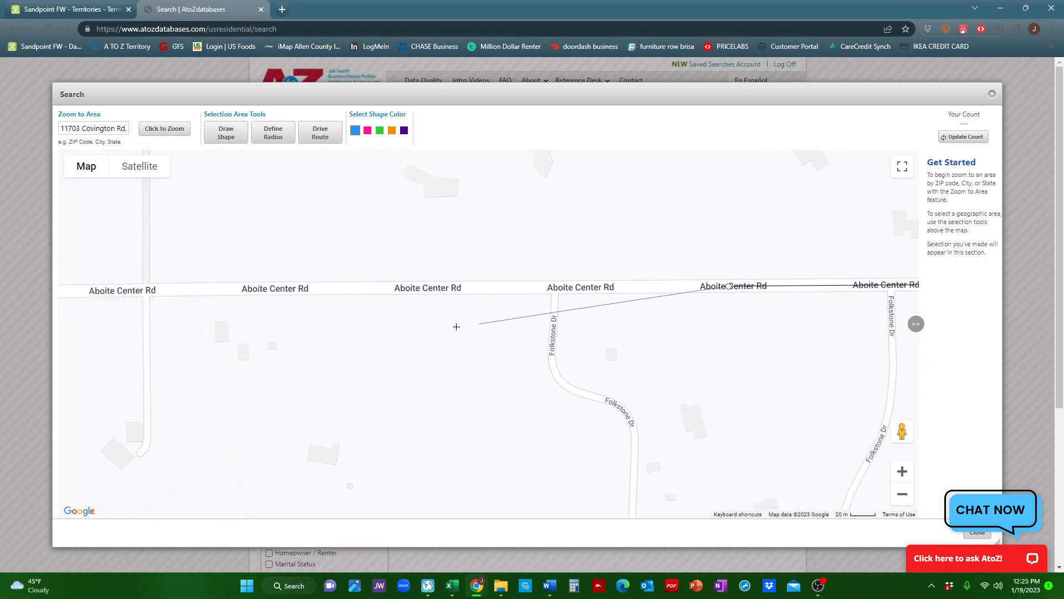
click(277, 286)
drag(207, 294, 548, 262)
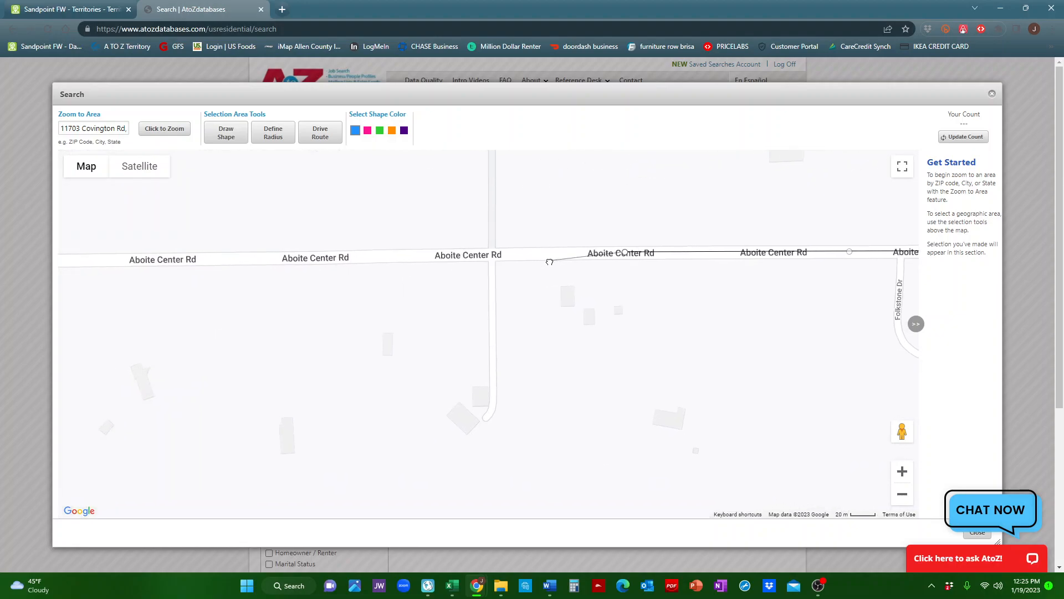
click(324, 248)
drag(358, 249, 663, 240)
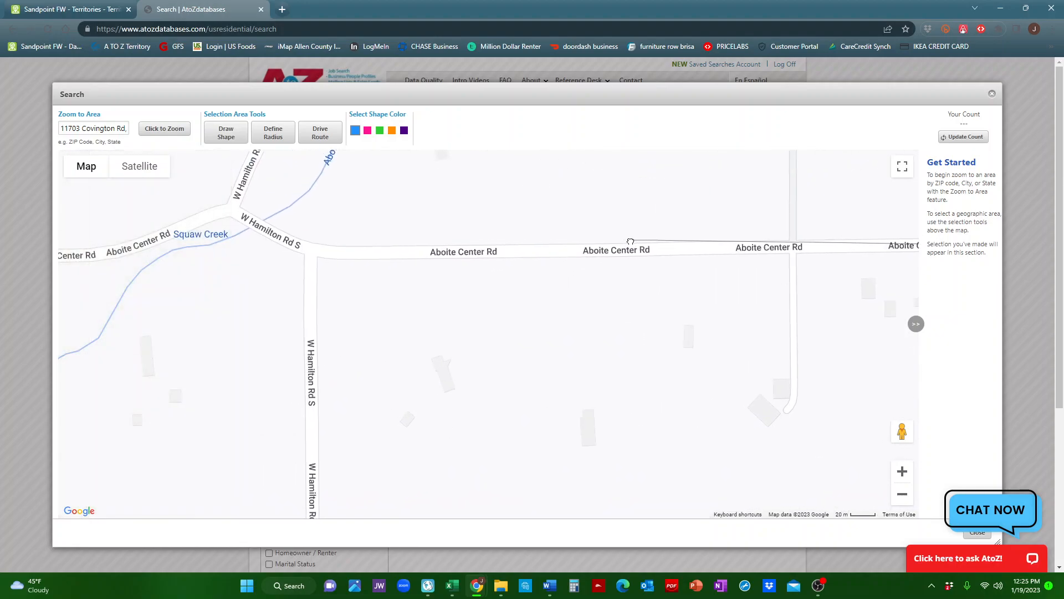
click(555, 250)
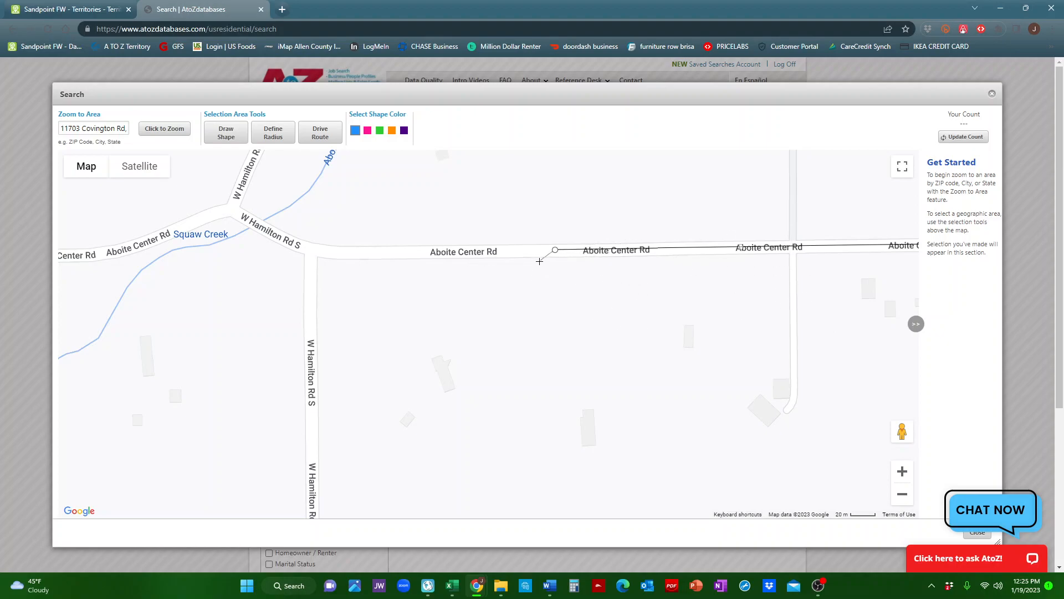
scroll(543, 258, down, 4)
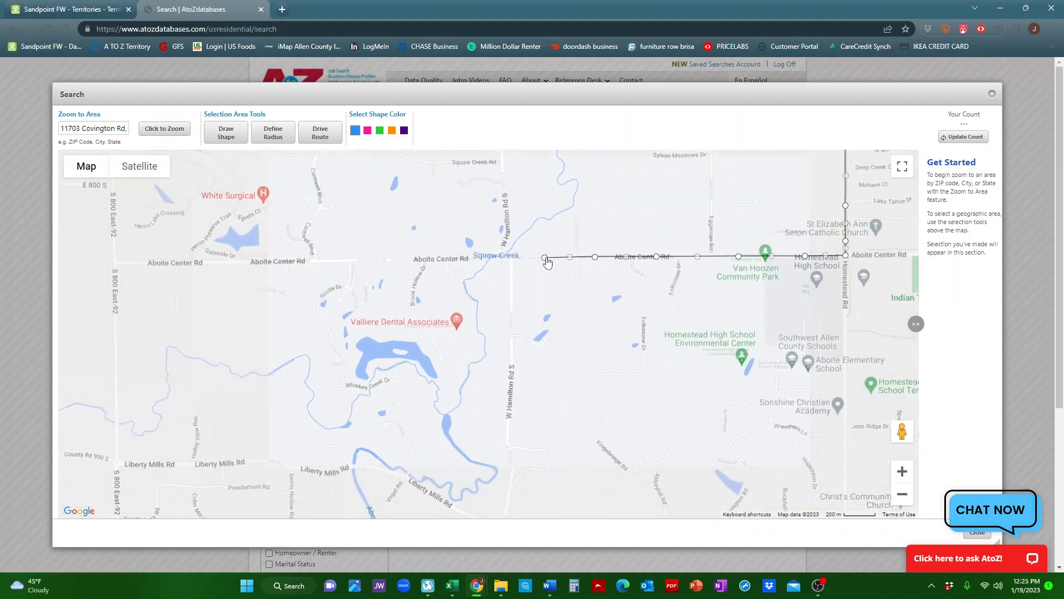
Switch to Territory Helper and examine the western boundary of Residential B6 along W Hamilton Rd S down to Aboite Center Rd.
drag(587, 207, 586, 392)
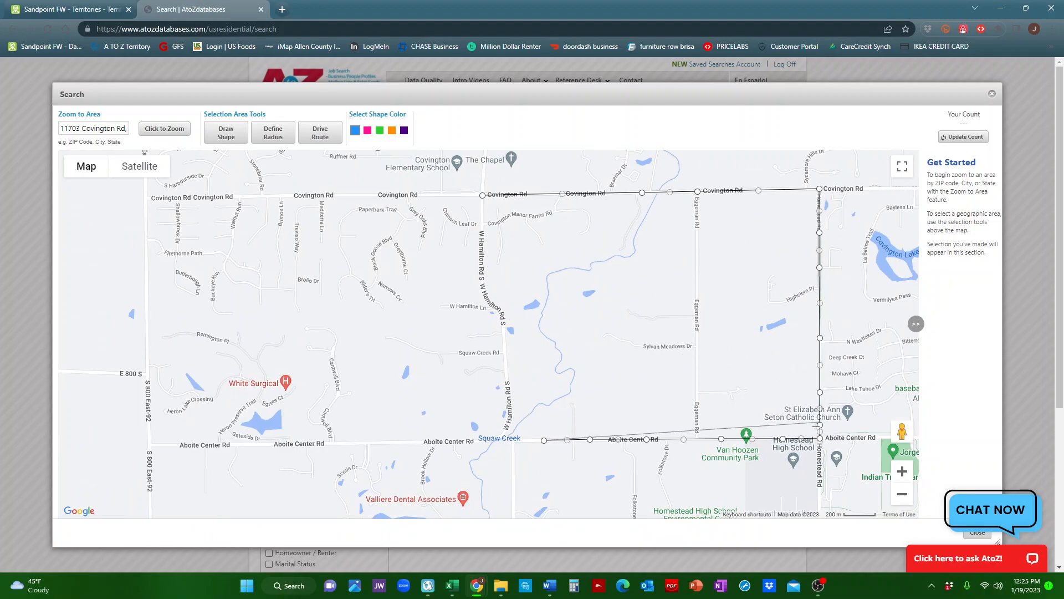
click(60, 6)
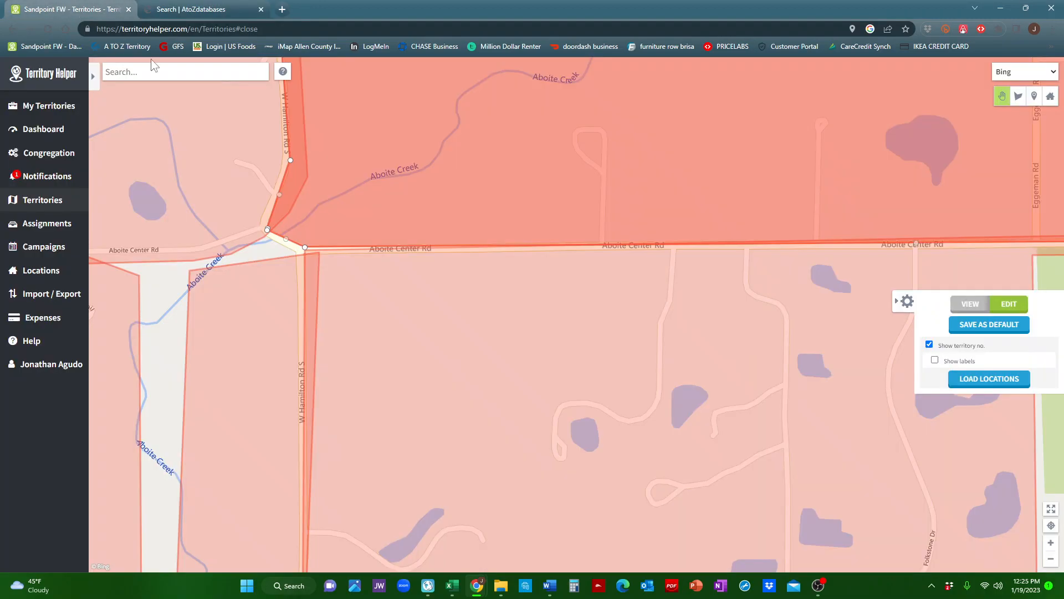
drag(475, 135, 458, 297)
scroll(519, 209, down, 1)
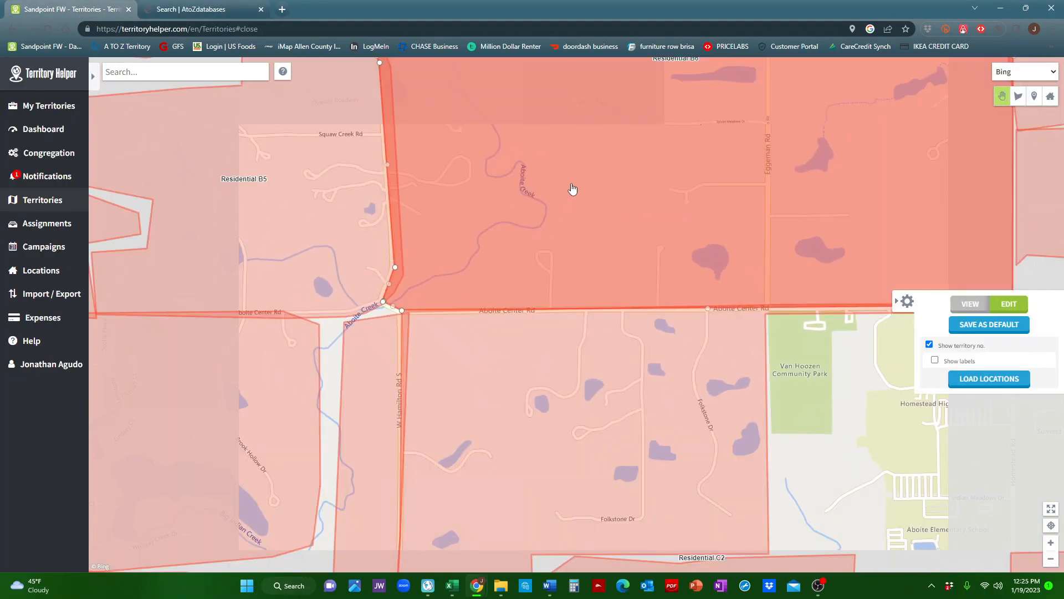
drag(572, 178, 574, 297)
scroll(590, 205, down, 1)
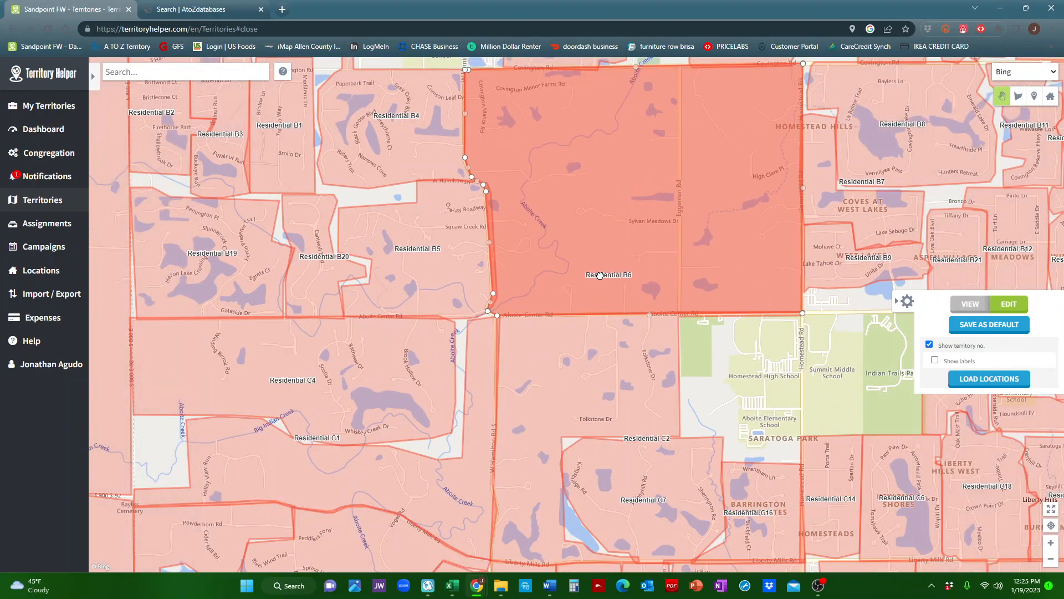
drag(638, 126, 612, 192)
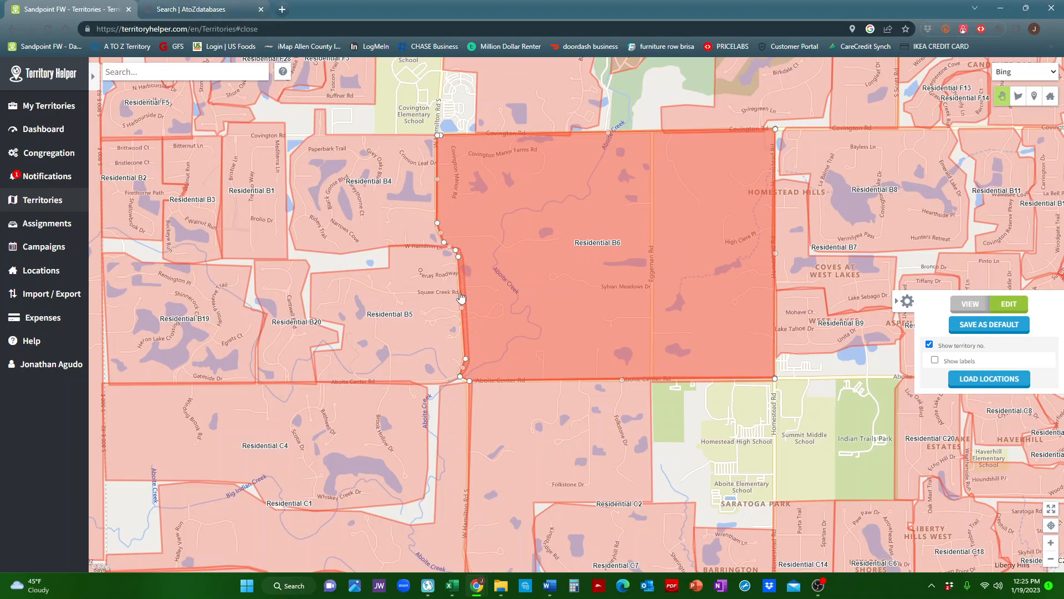
scroll(467, 360, up, 1)
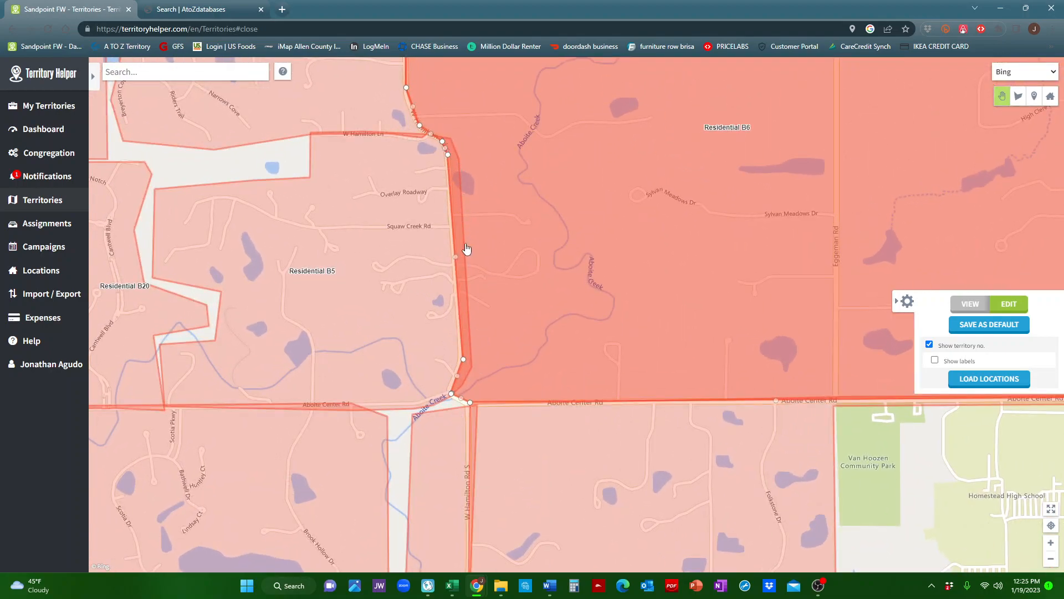
scroll(468, 249, up, 1)
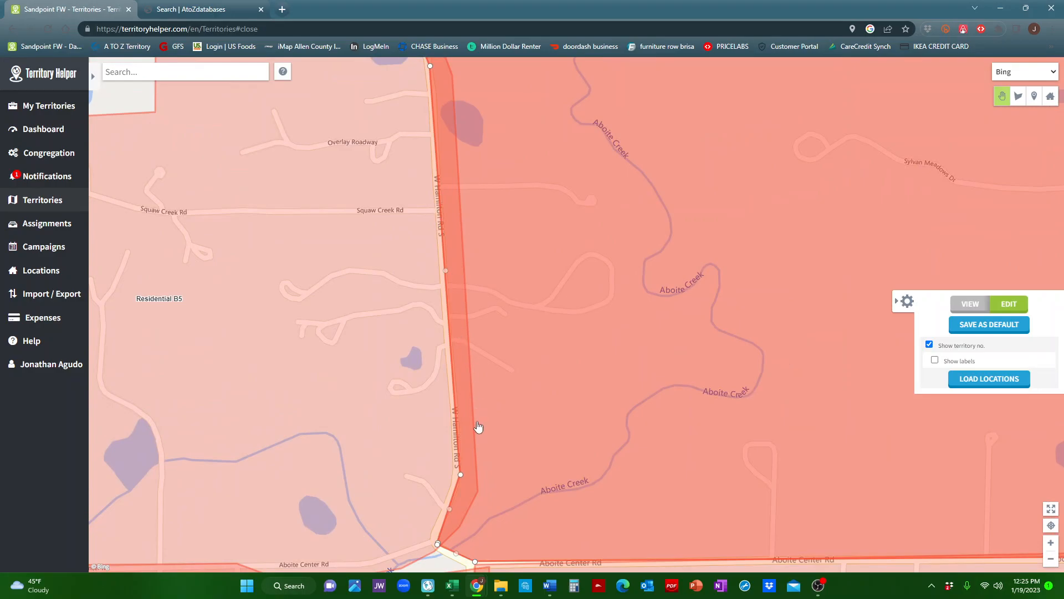
drag(478, 425, 467, 343)
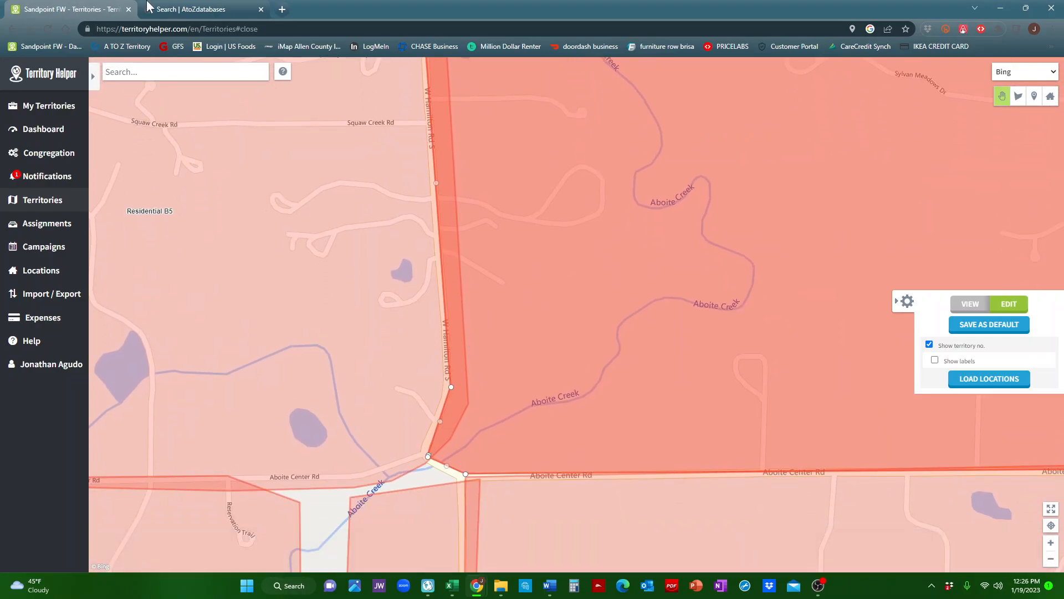
Switch to AtoZdatabases and add shape points around the Aboite Center Rd junction and up the first bend of W Hamilton Rd S.
click(136, 7)
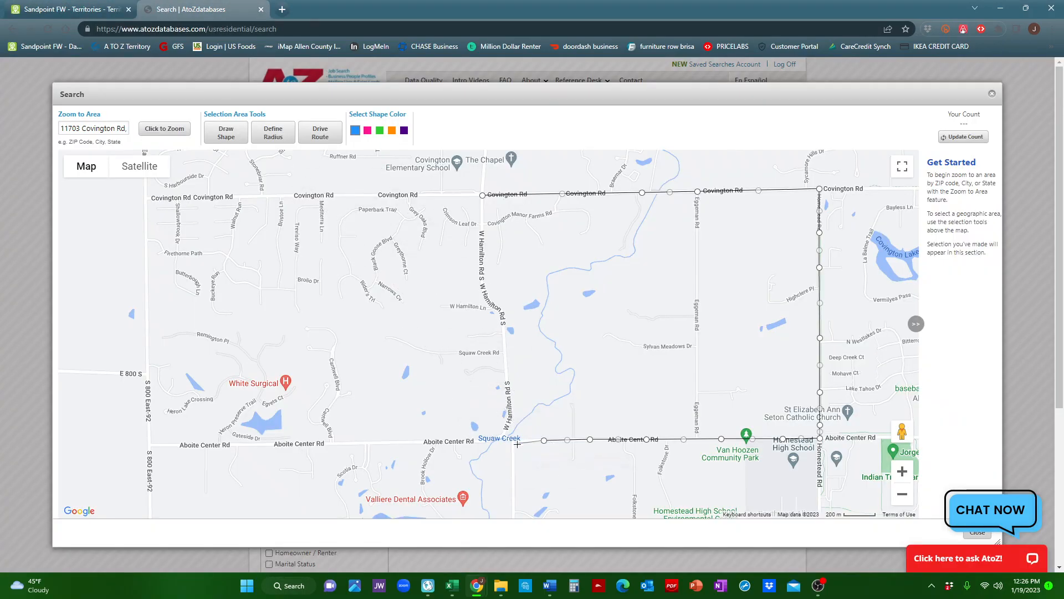
scroll(509, 436, up, 2)
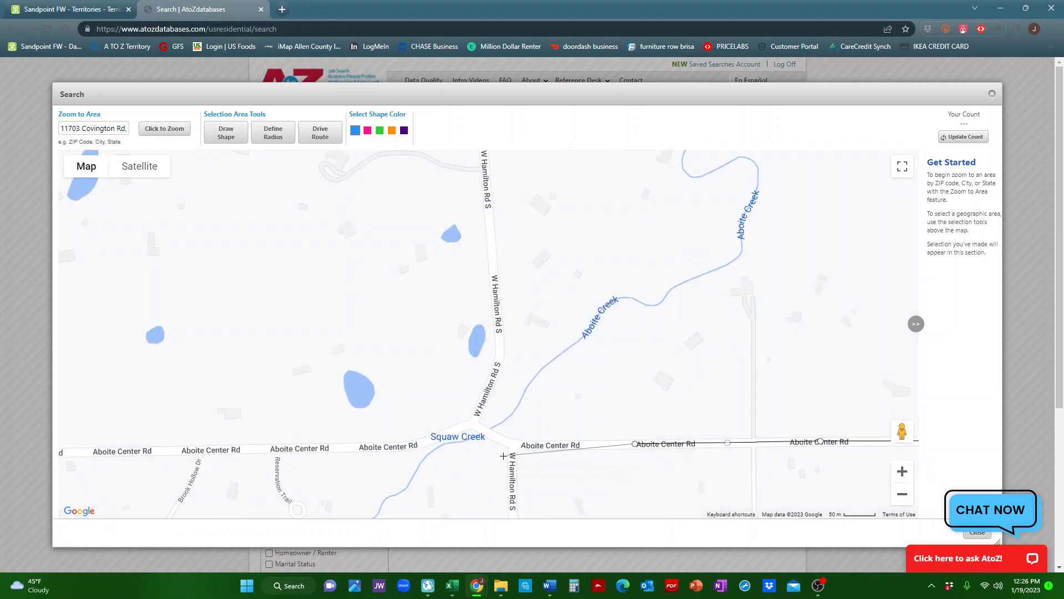
scroll(511, 454, up, 1)
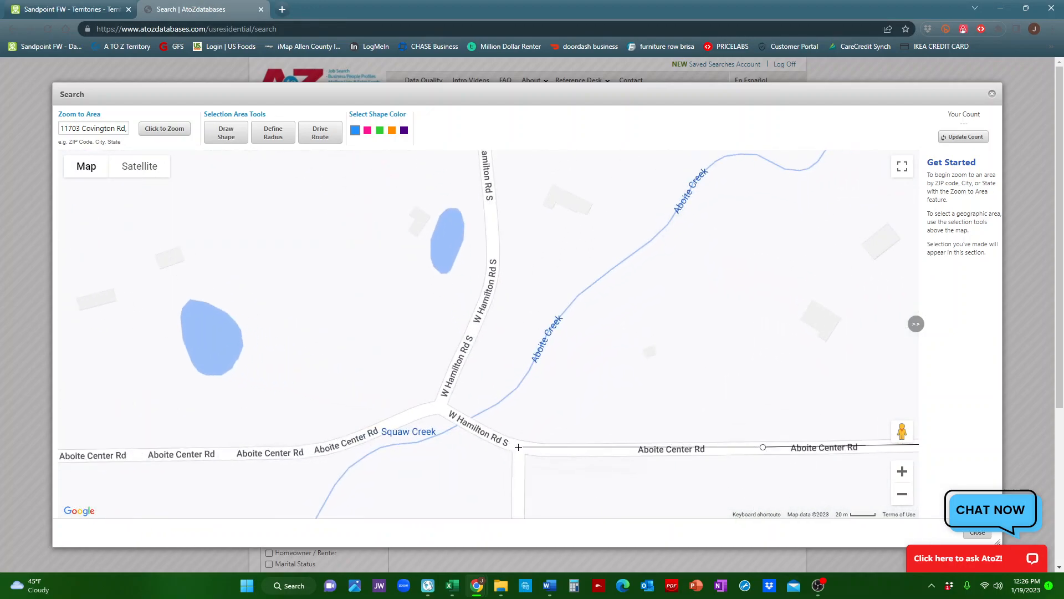
click(518, 447)
click(439, 409)
click(496, 270)
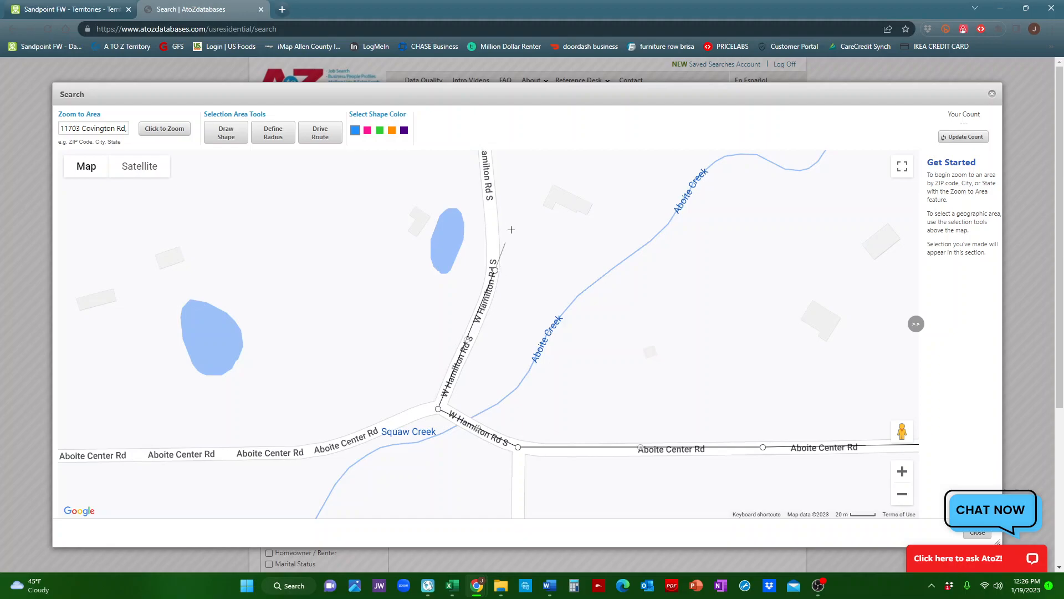
Extend the shape northward along W Hamilton Rd S with points up to and around the curve at W Hamilton Ln.
drag(523, 186, 527, 424)
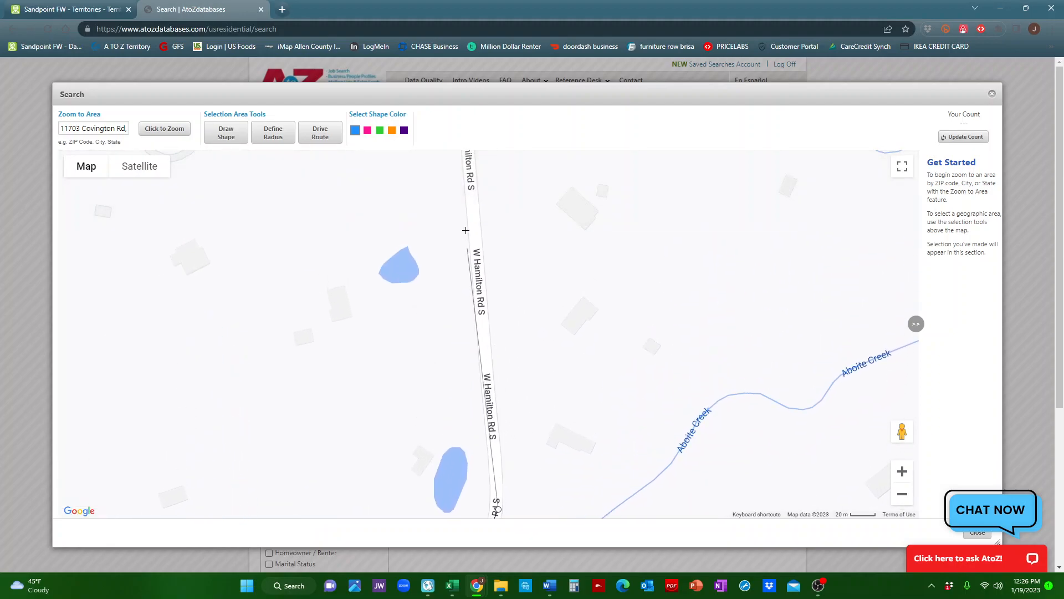
click(471, 165)
drag(524, 175, 538, 495)
click(467, 178)
drag(504, 161, 546, 540)
click(497, 371)
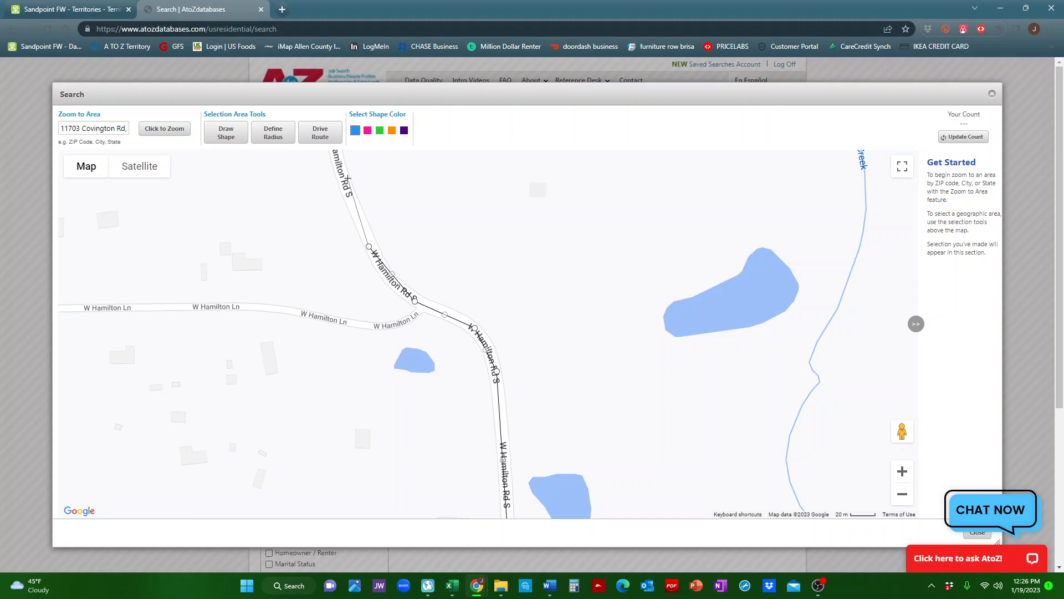
Continue the shape north along W Hamilton Rd S with points from above the W Hamilton Ln curve to just past Crimson Leaf Dr.
drag(340, 171, 415, 418)
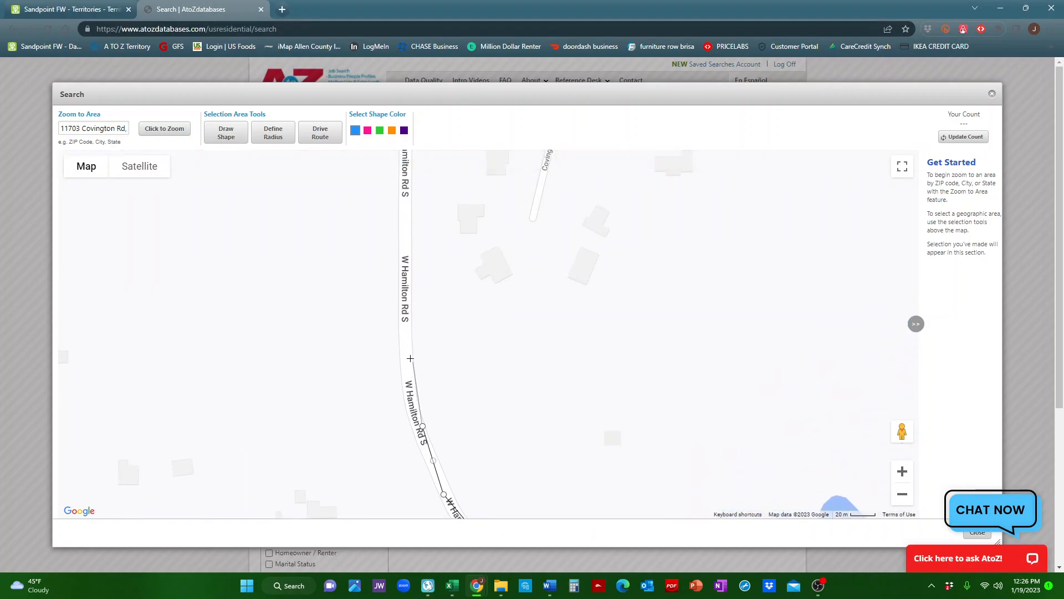
click(405, 350)
scroll(407, 278, down, 1)
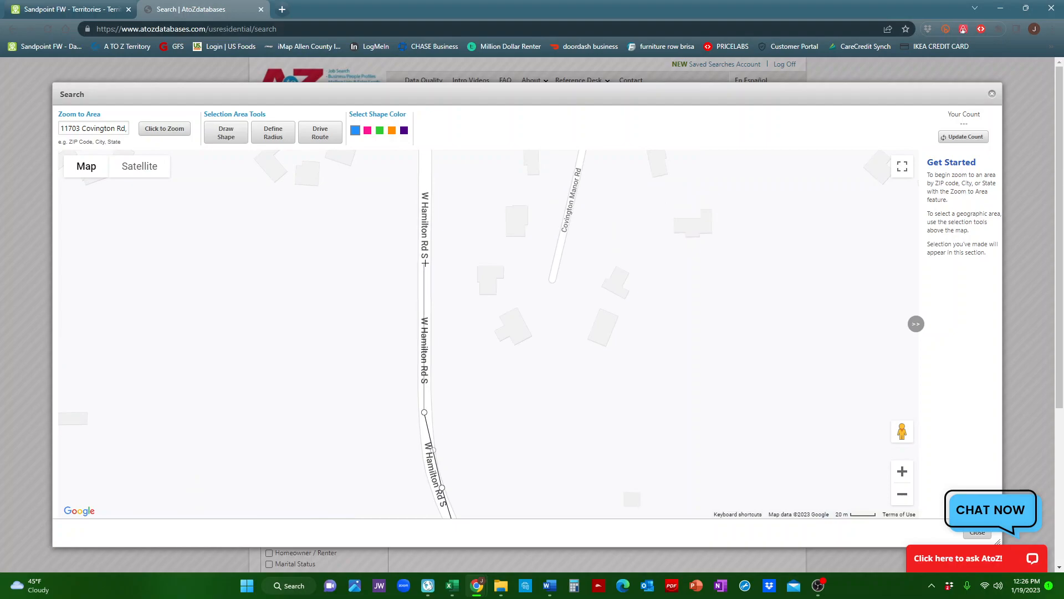
drag(439, 226, 438, 321)
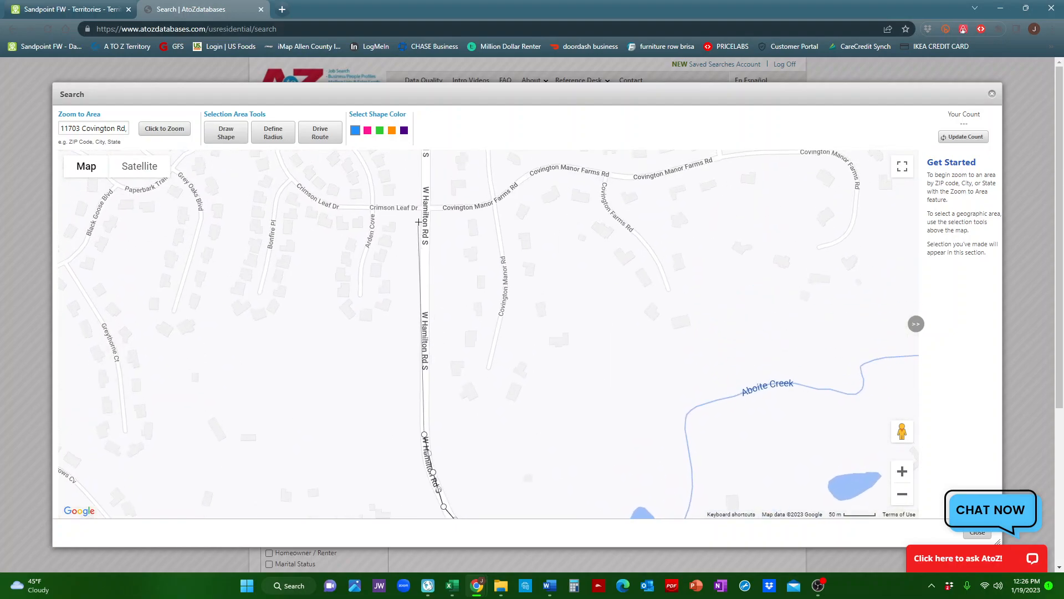
click(427, 157)
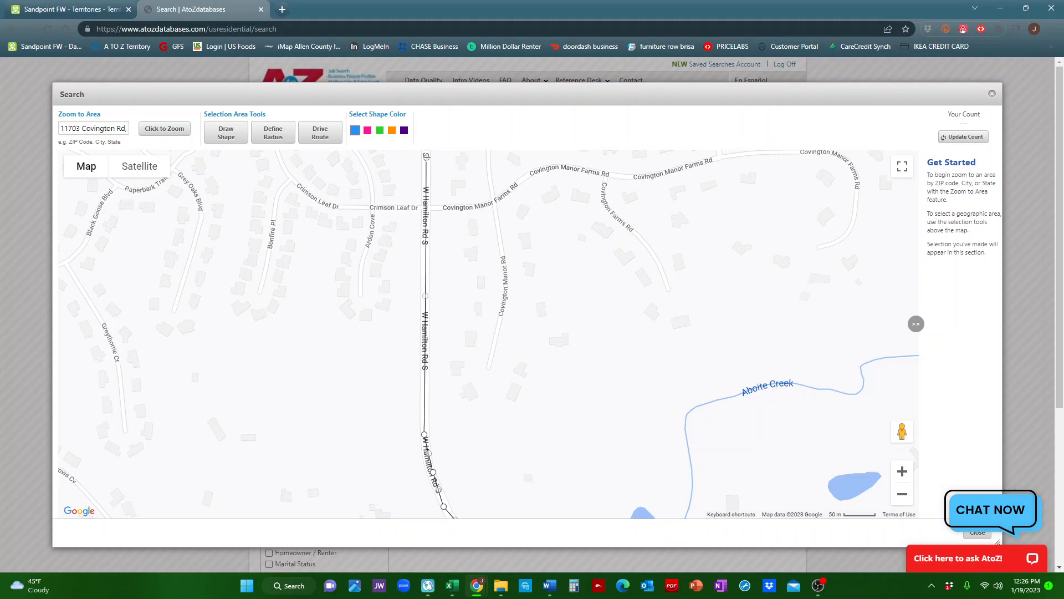
Close the shape at its starting point on the corner of Covington Rd and W Hamilton Rd S, and accept it.
drag(473, 199, 505, 404)
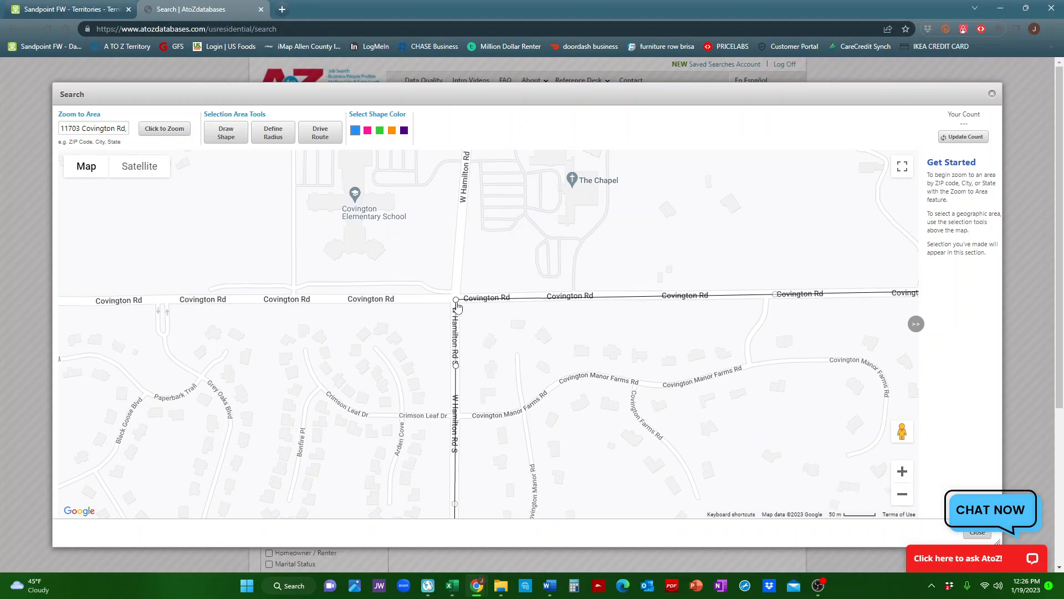
mouse_move(458, 307)
mouse_down()
mouse_move(480, 333)
mouse_move(457, 309)
mouse_up()
click(457, 303)
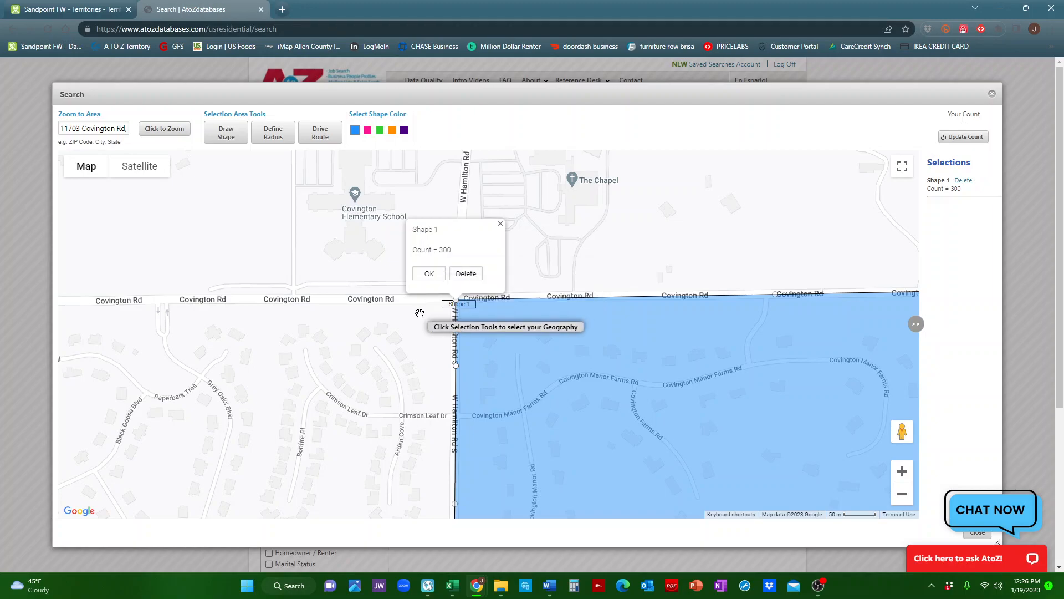
click(430, 274)
Review the whole traced shape, update the record count, and close the map.
drag(640, 407, 499, 214)
drag(771, 338, 597, 335)
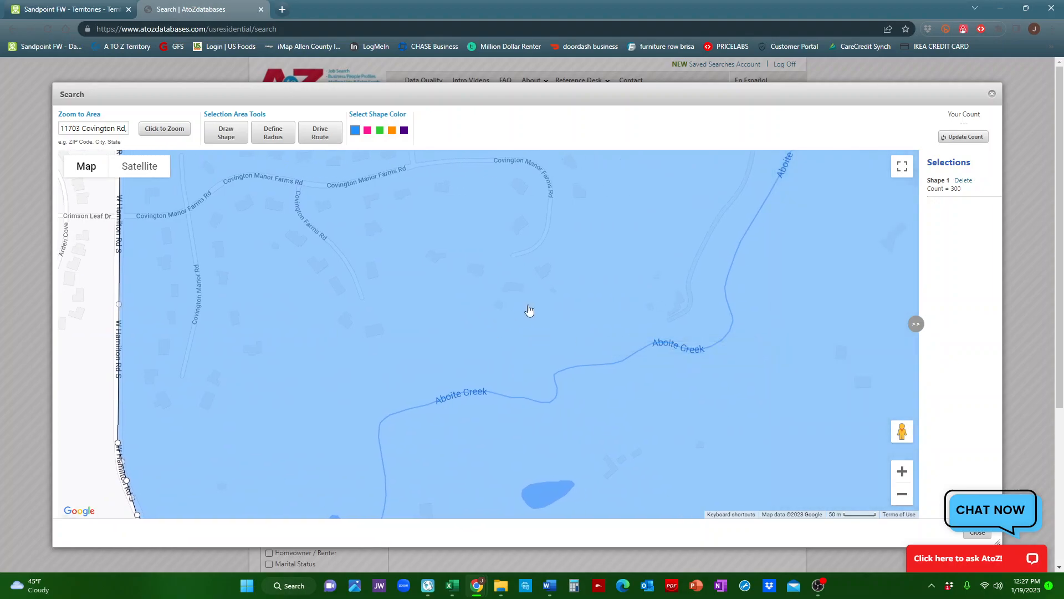
scroll(527, 311, down, 2)
drag(571, 341, 568, 339)
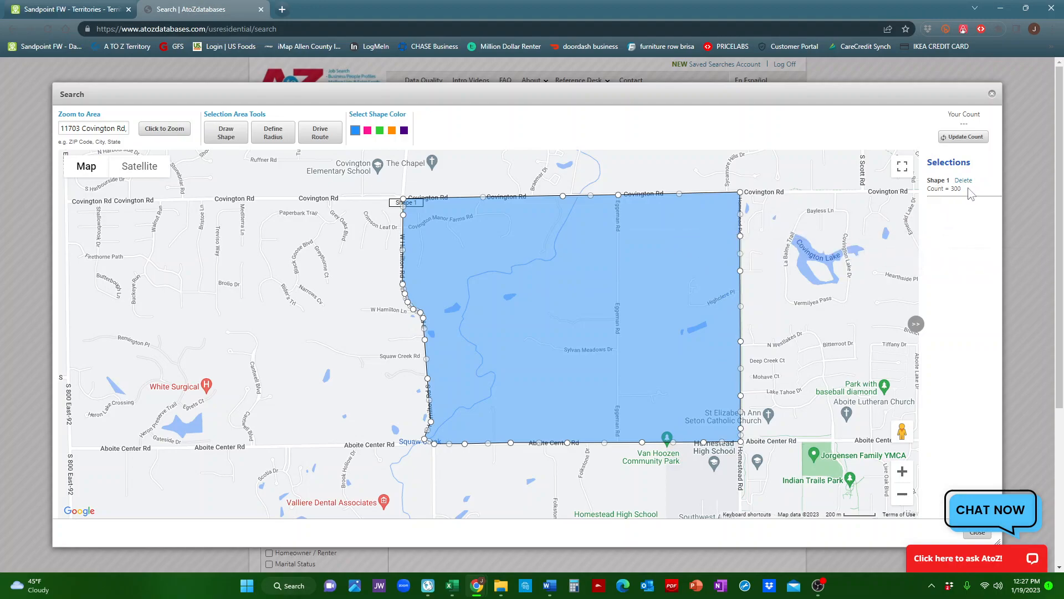
click(965, 137)
click(992, 94)
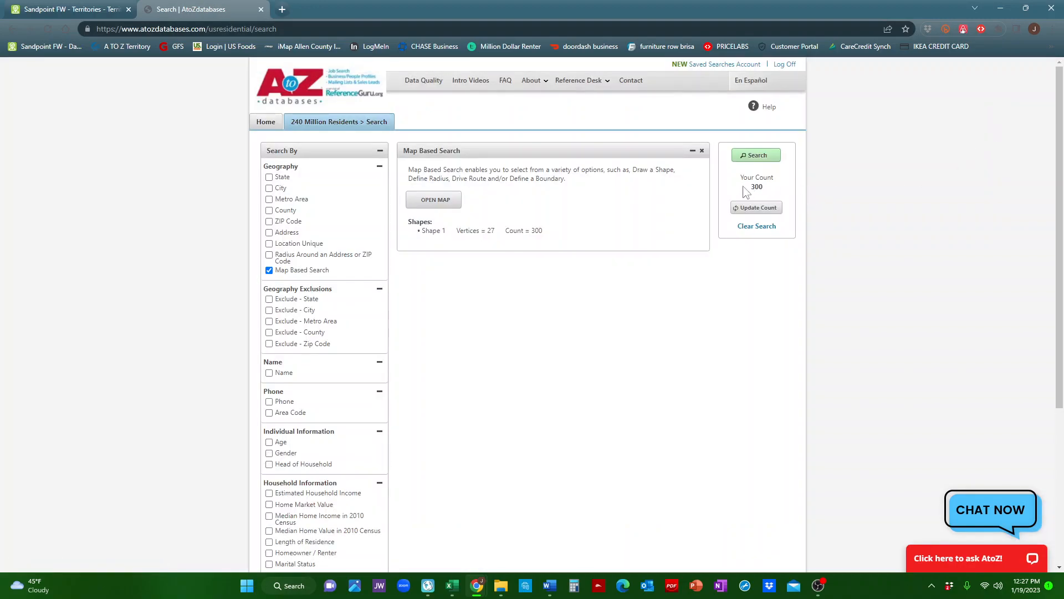
Run the resident search for the drawn shape and show 100 records per page.
drag(749, 187, 766, 198)
click(758, 157)
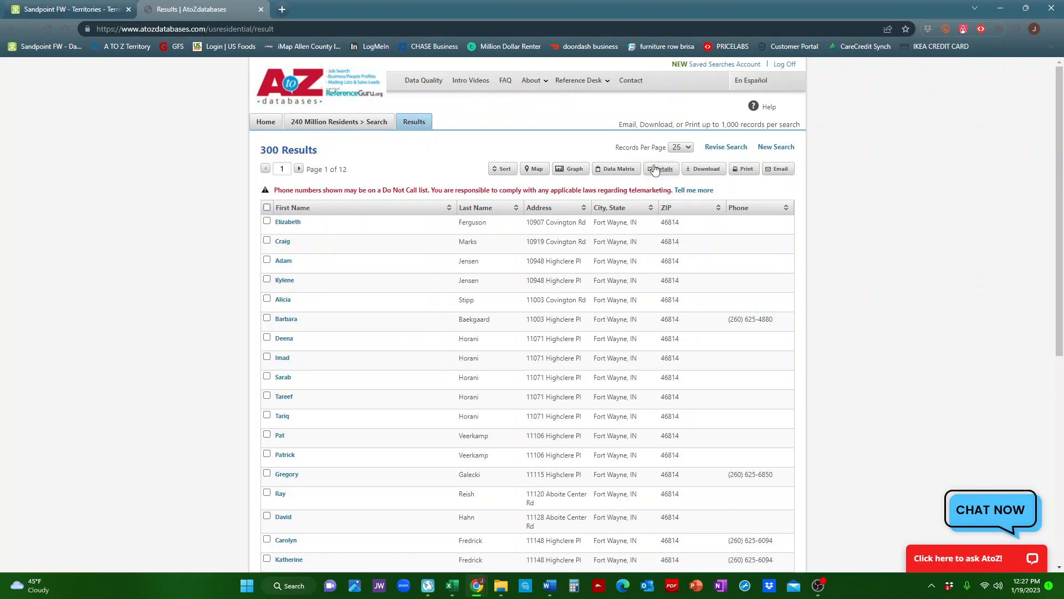
click(684, 148)
click(679, 175)
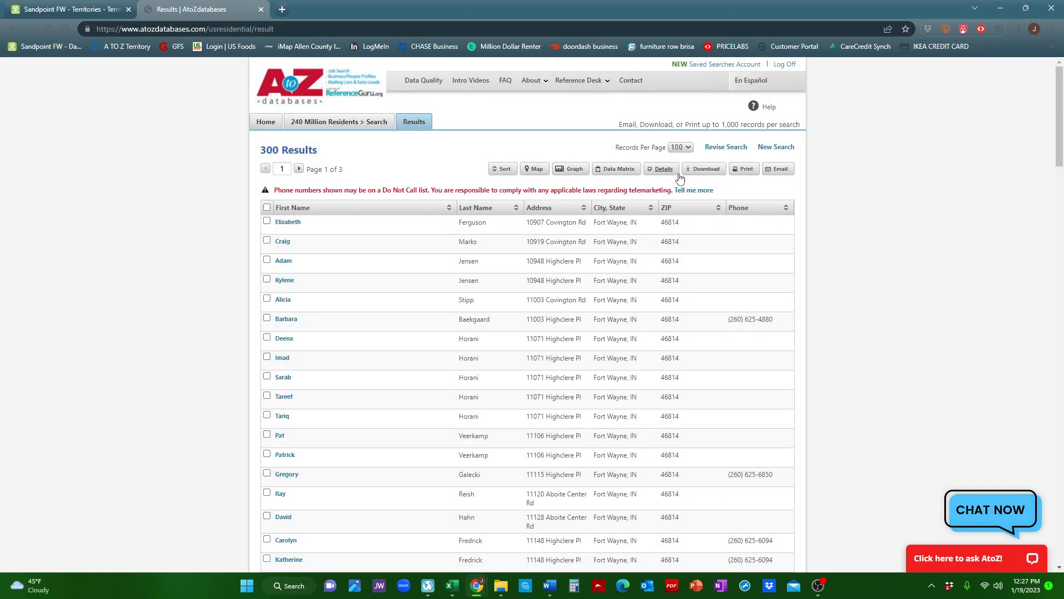
Select all resident records on each of the three result pages.
click(267, 207)
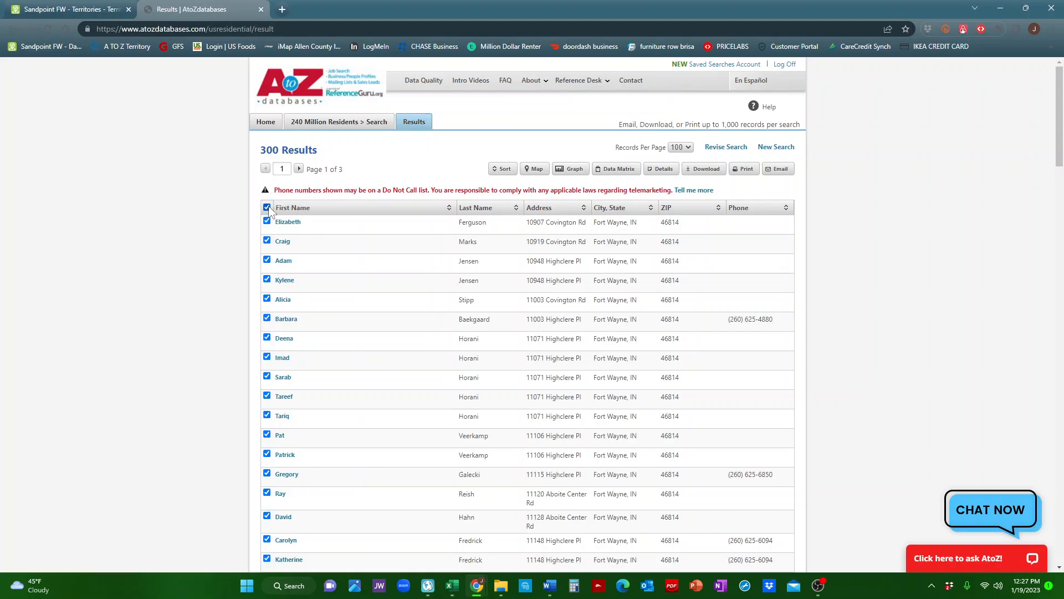
click(266, 206)
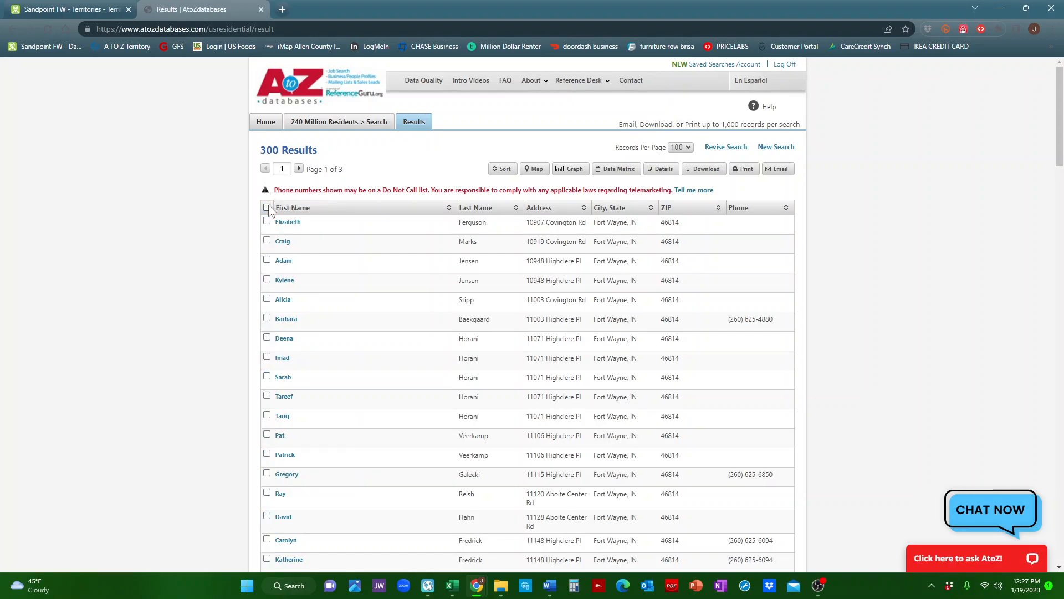
click(268, 206)
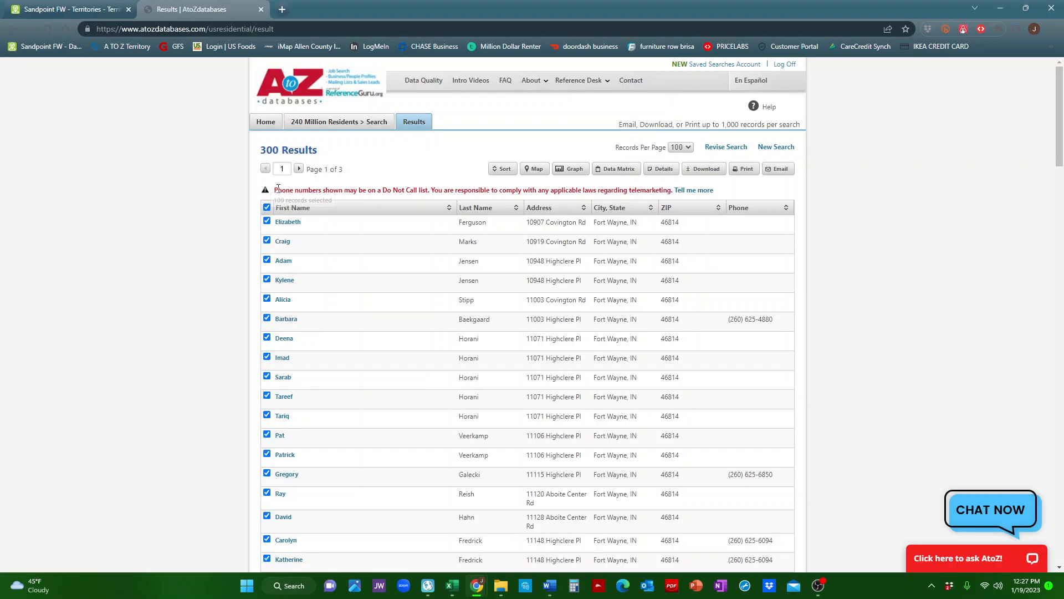
click(298, 169)
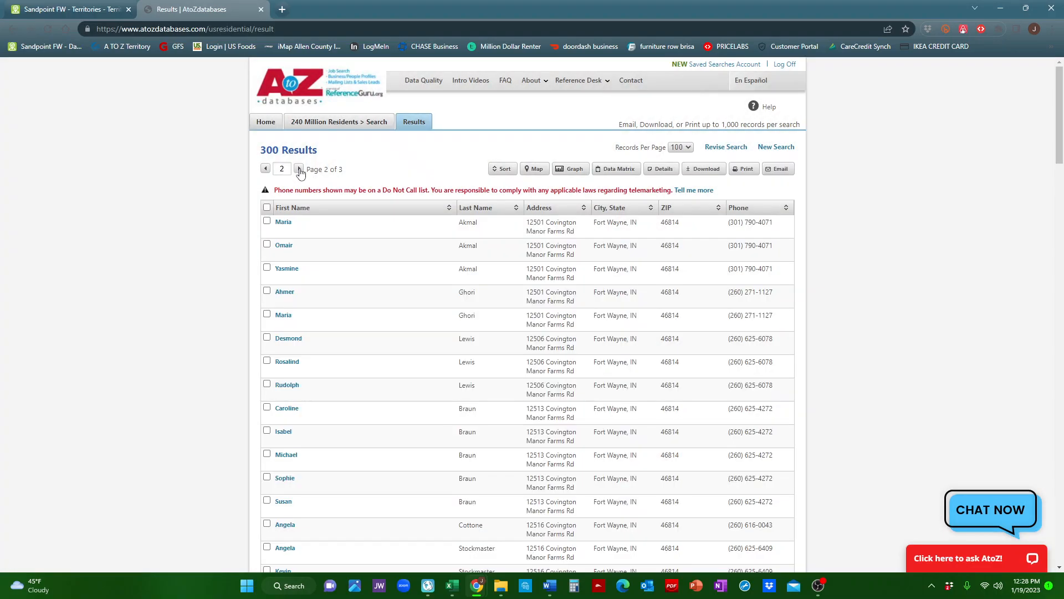
click(267, 206)
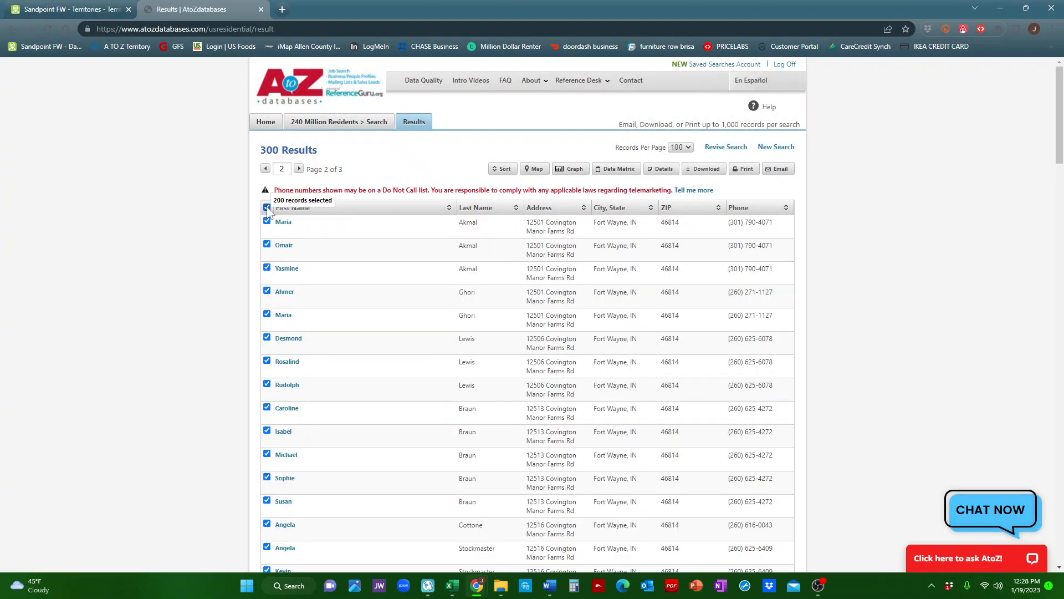
click(298, 168)
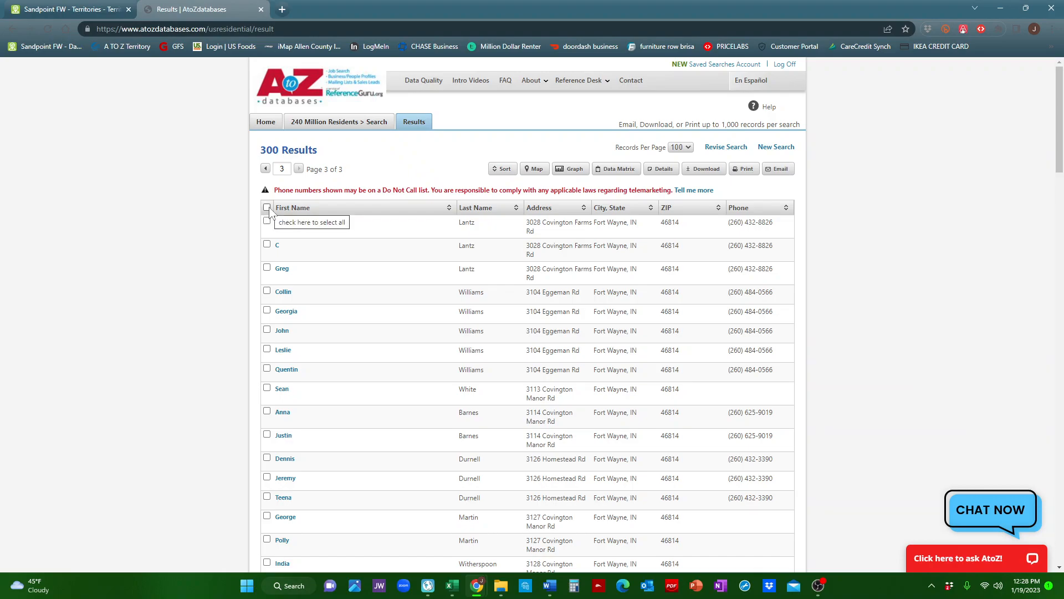
click(267, 207)
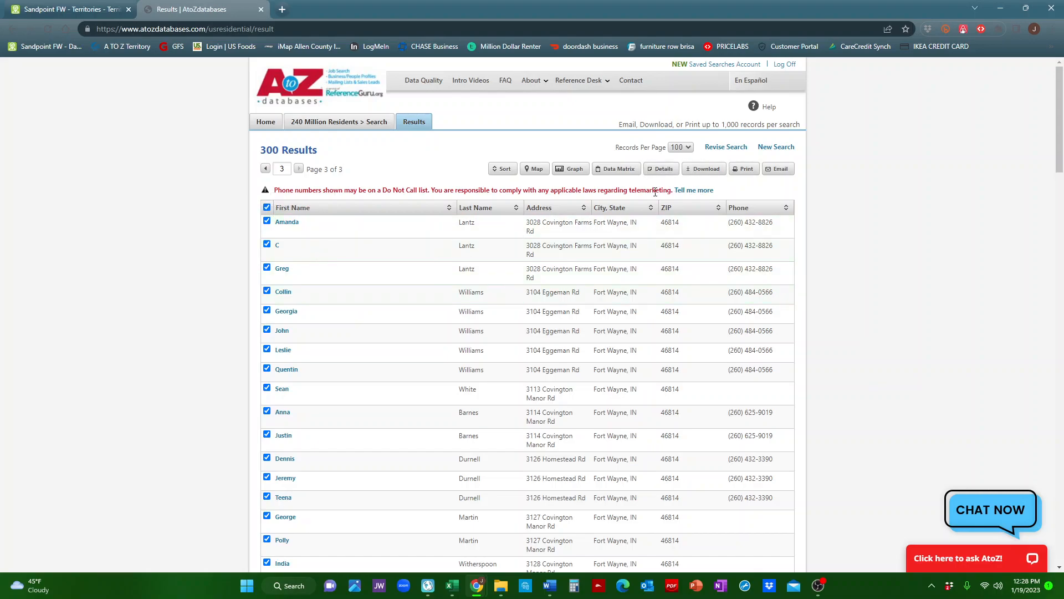
Set up a download of the selected records named b-6, in Excel format with the Custom level of detail.
scroll(696, 220, down, 5)
scroll(696, 220, up, 5)
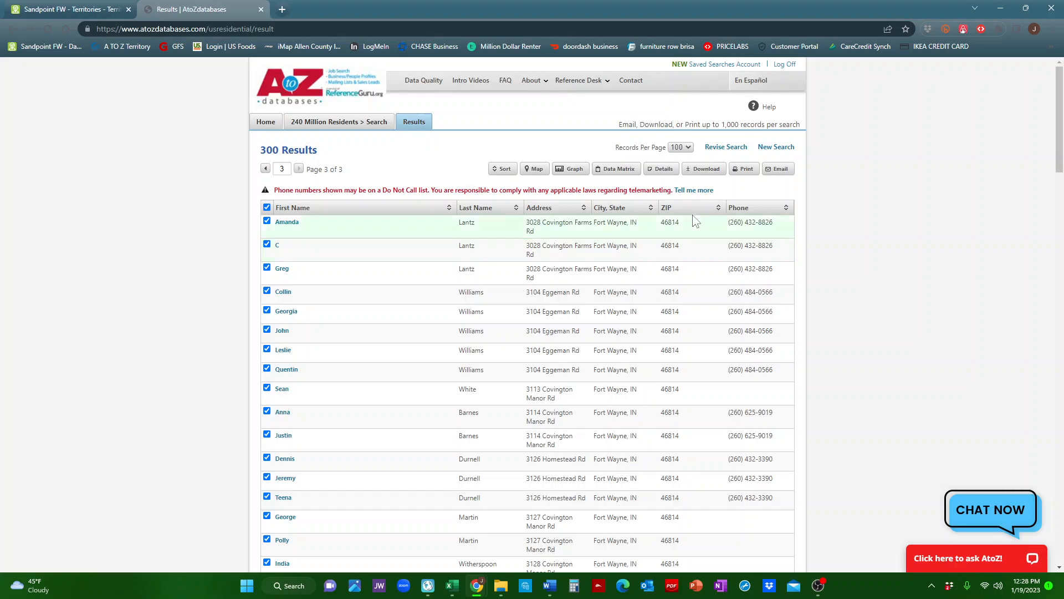
click(702, 171)
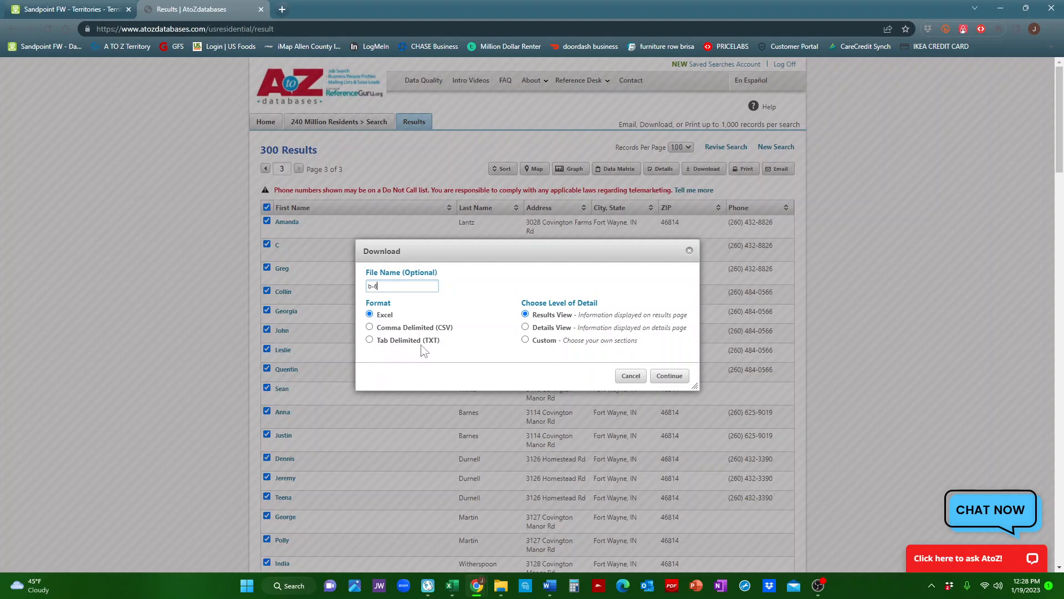
click(370, 341)
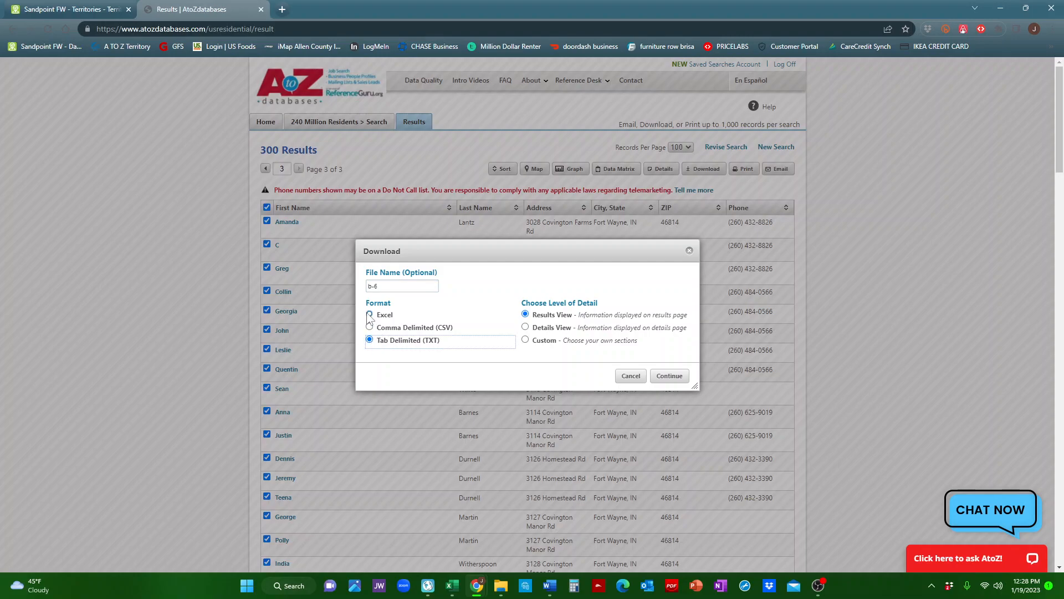
click(370, 315)
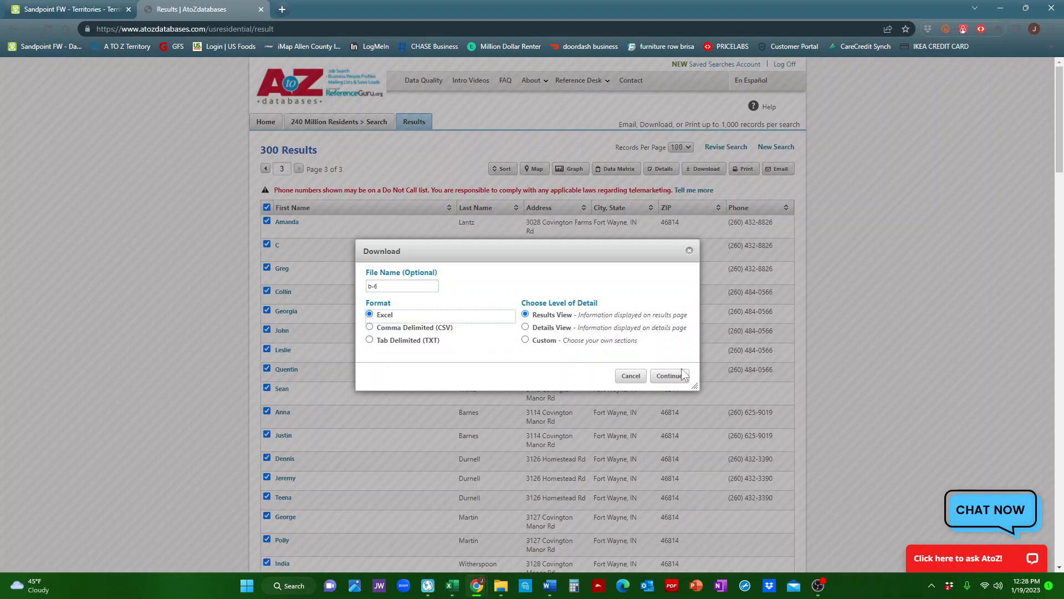
click(525, 340)
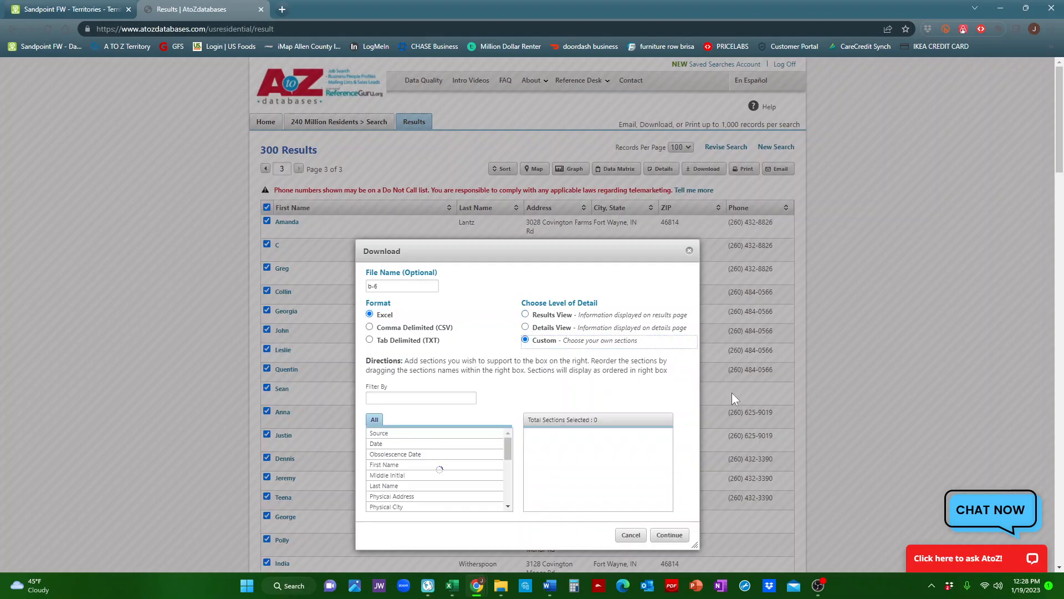
scroll(505, 363, down, 2)
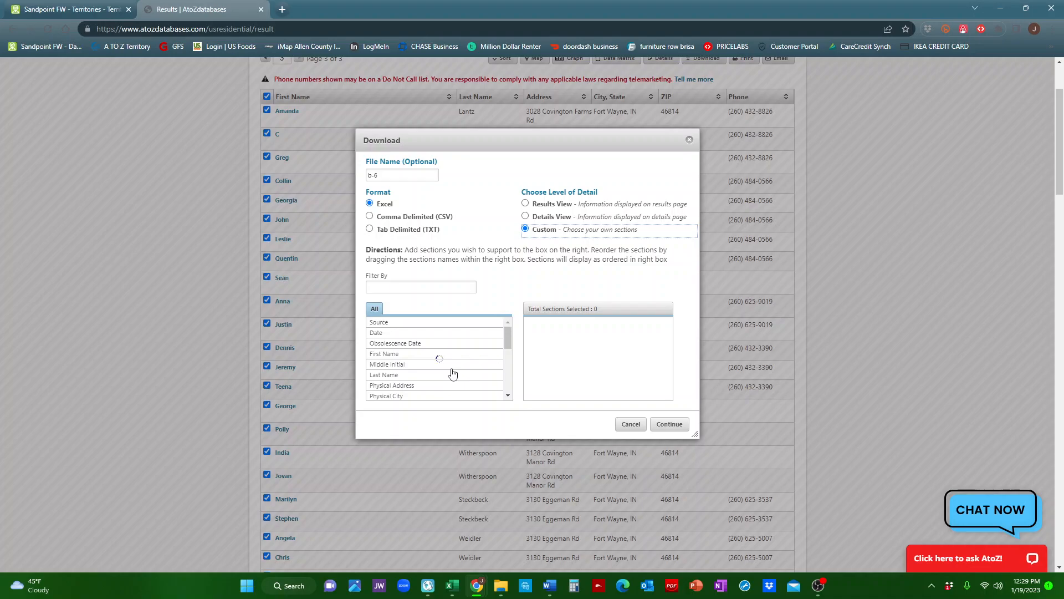
Add the sections First Name, Last Name, Physical Address, City, State, ZIP and Phone, and download the file.
click(413, 355)
click(409, 377)
scroll(420, 381, down, 1)
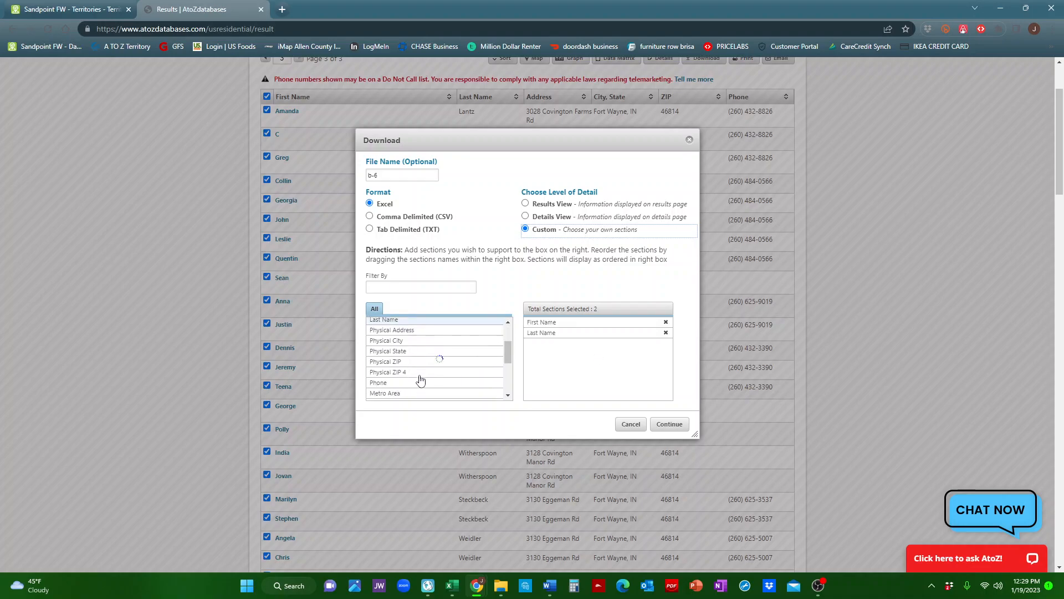
click(407, 332)
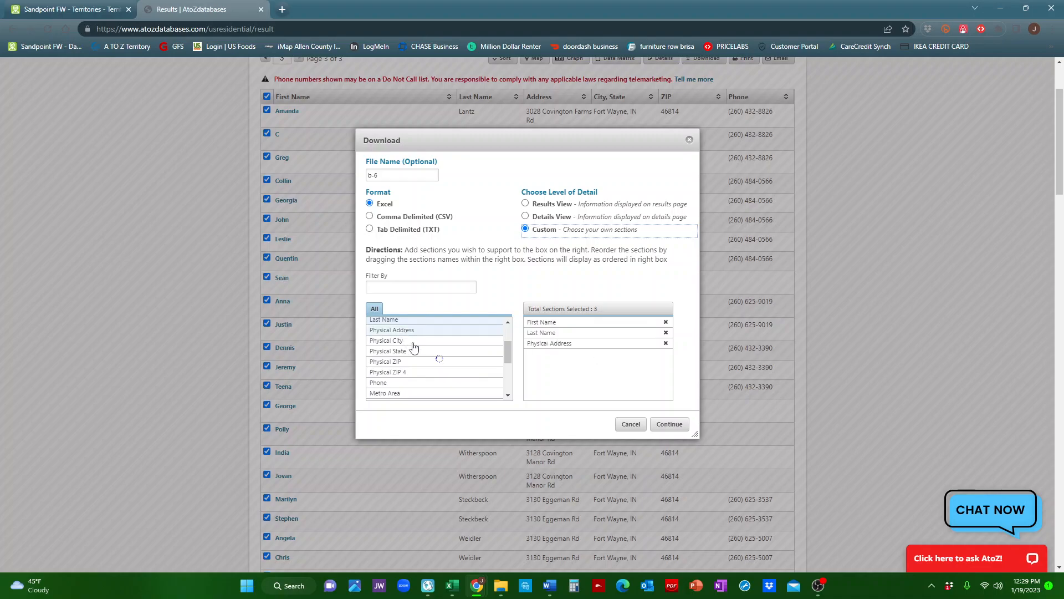
click(400, 342)
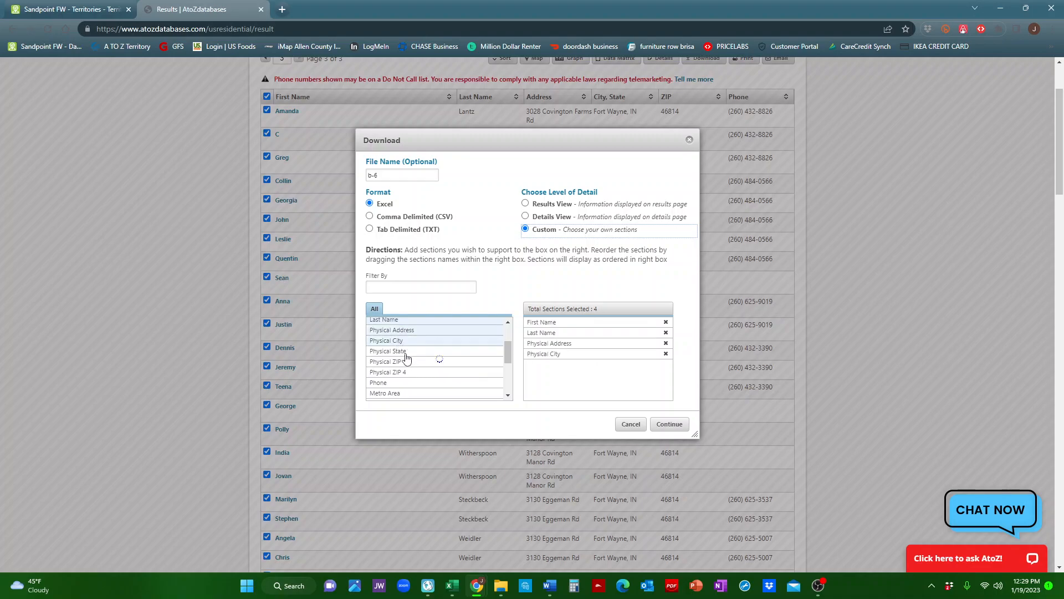
click(406, 354)
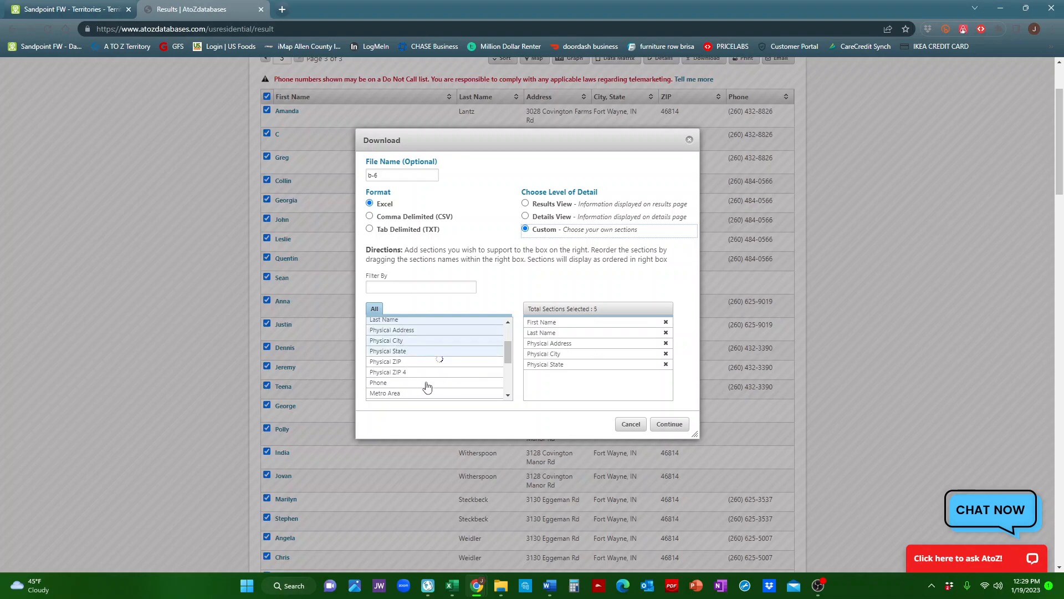
click(395, 365)
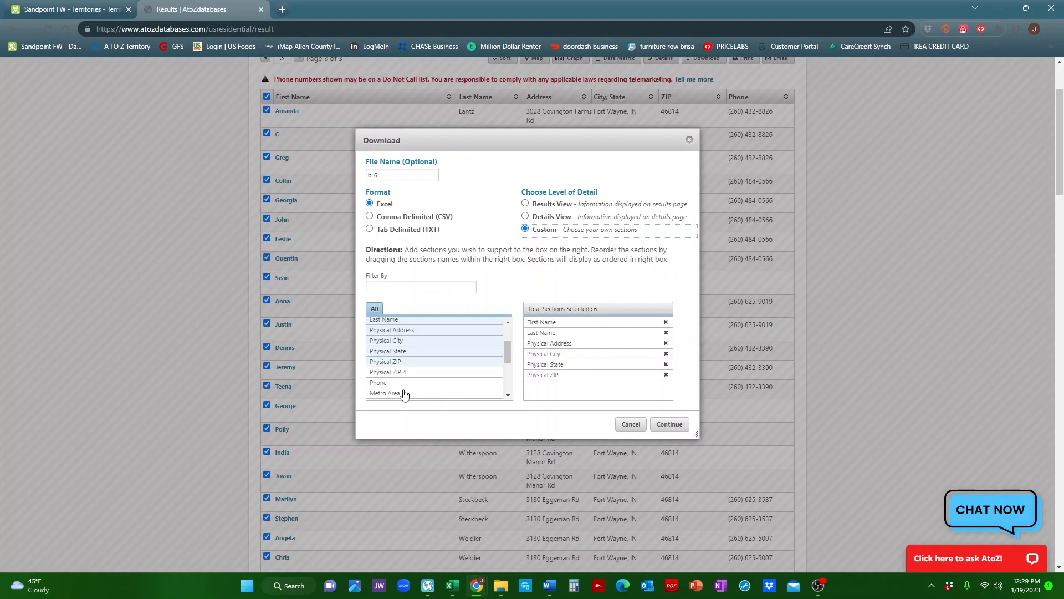
click(393, 384)
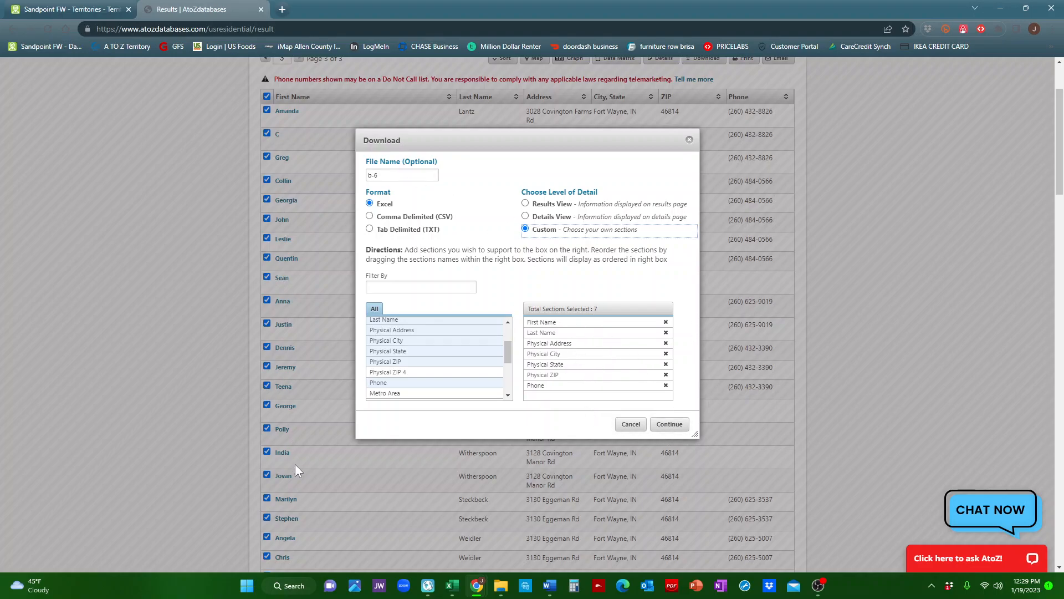
click(672, 425)
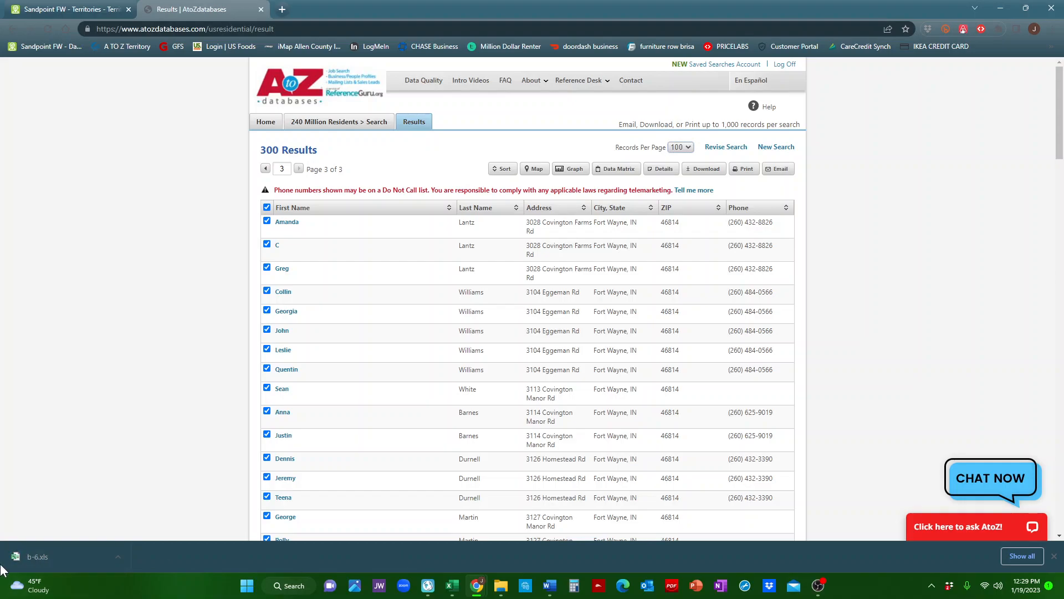
Open the downloaded b-6.xls in Excel and enable editing.
click(25, 556)
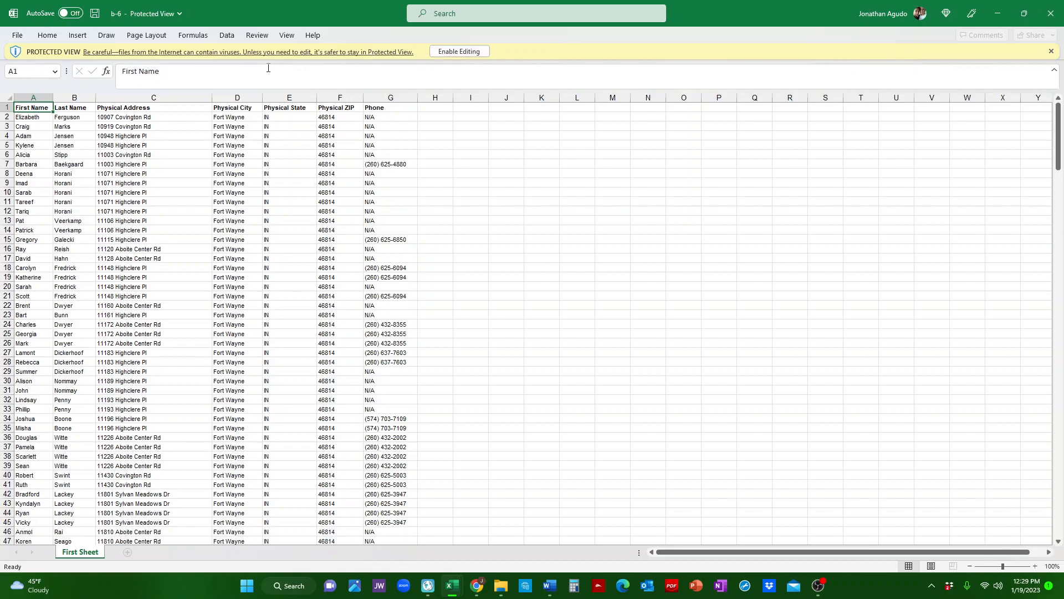
click(315, 247)
key(ctrl+Up)
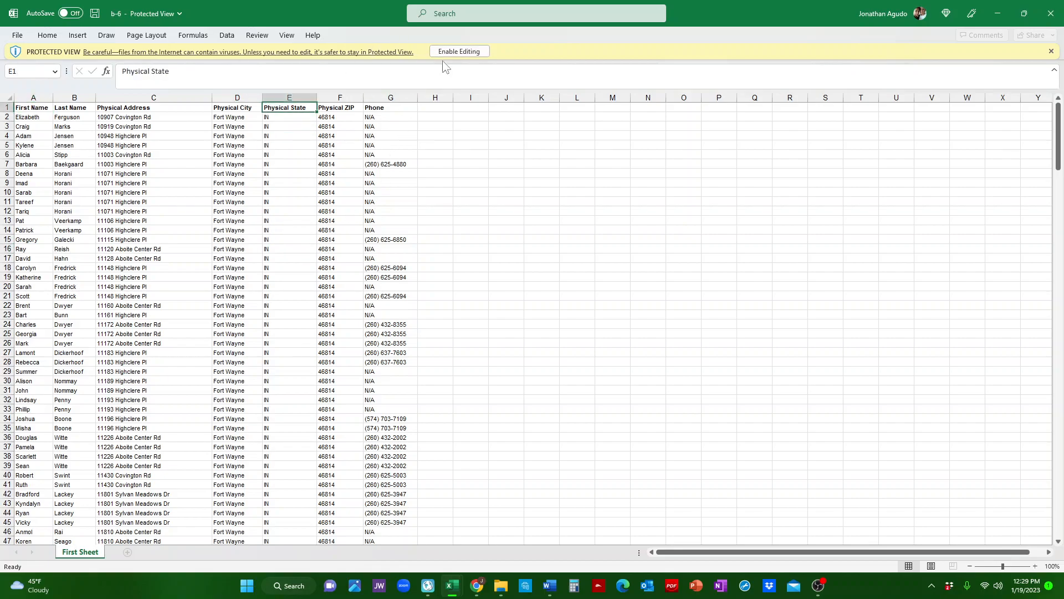
click(460, 52)
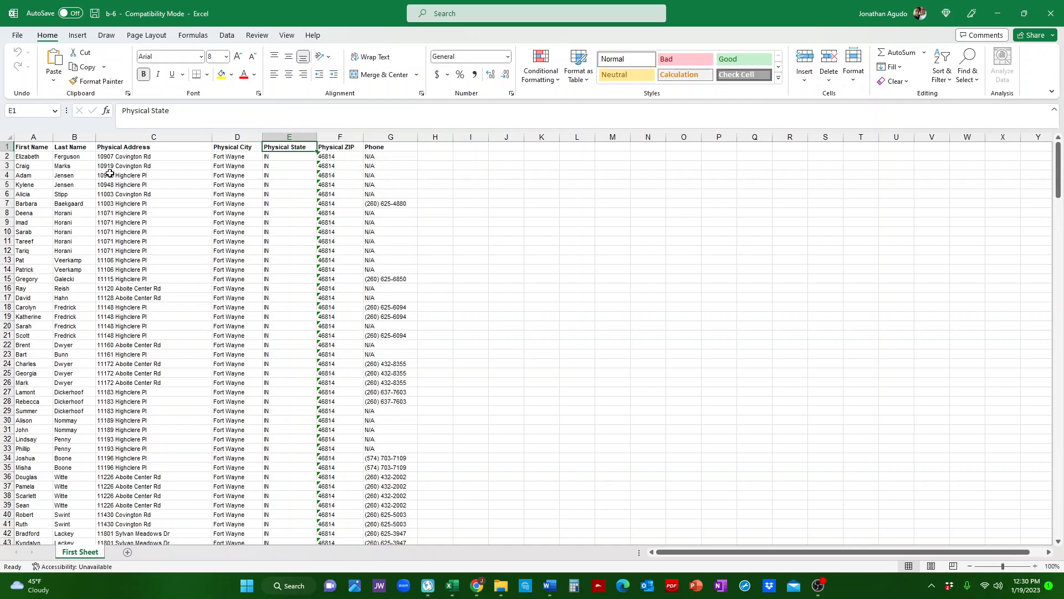
Insert an empty column between Physical Address and Physical City and enter "." as its header.
scroll(107, 209, down, 2)
scroll(166, 424, down, 6)
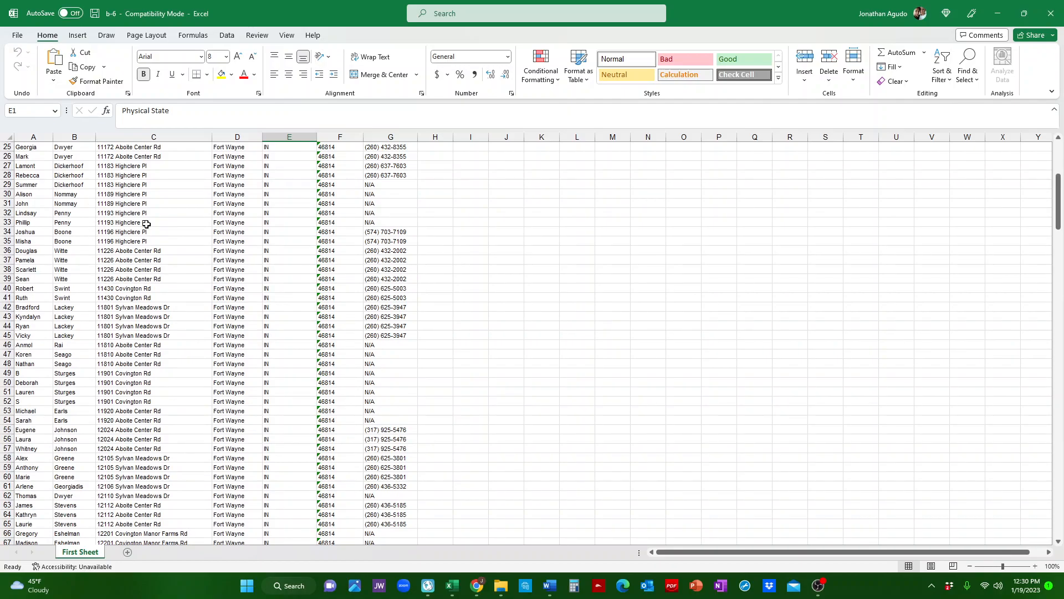
scroll(139, 283, up, 3)
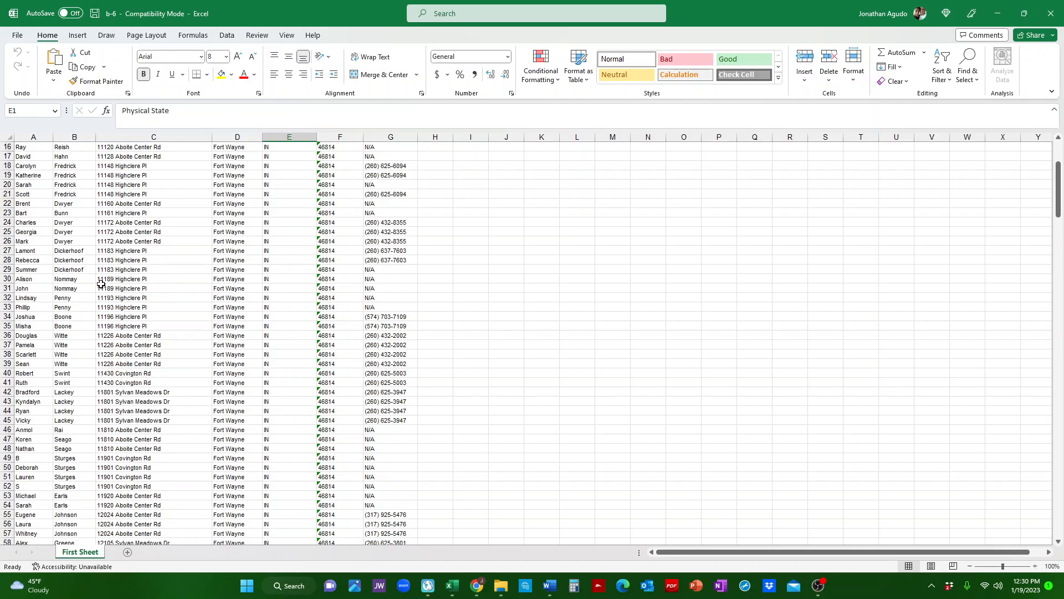
scroll(138, 297, up, 5)
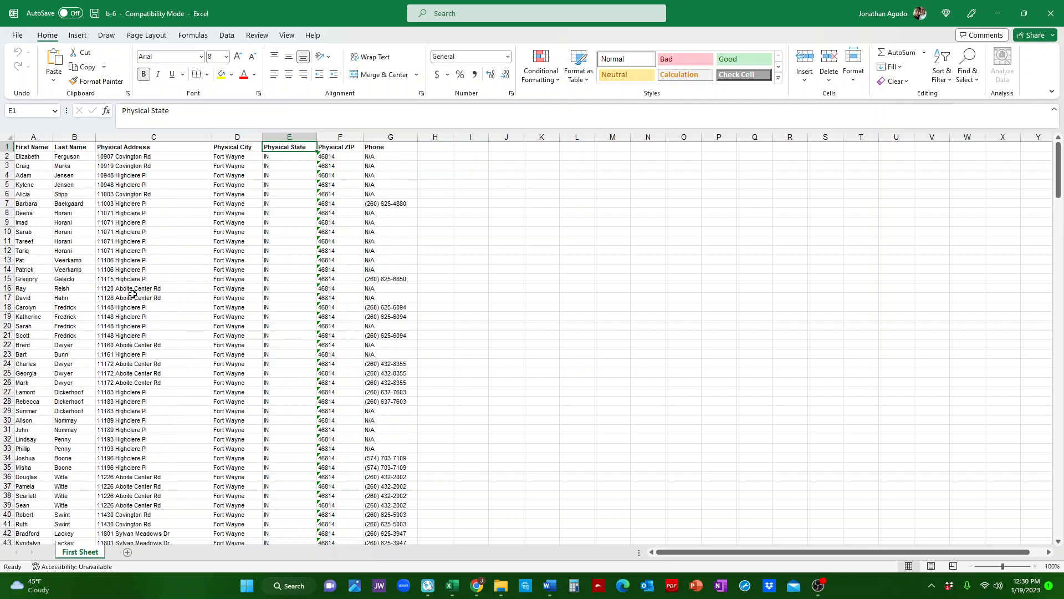
right_click(236, 136)
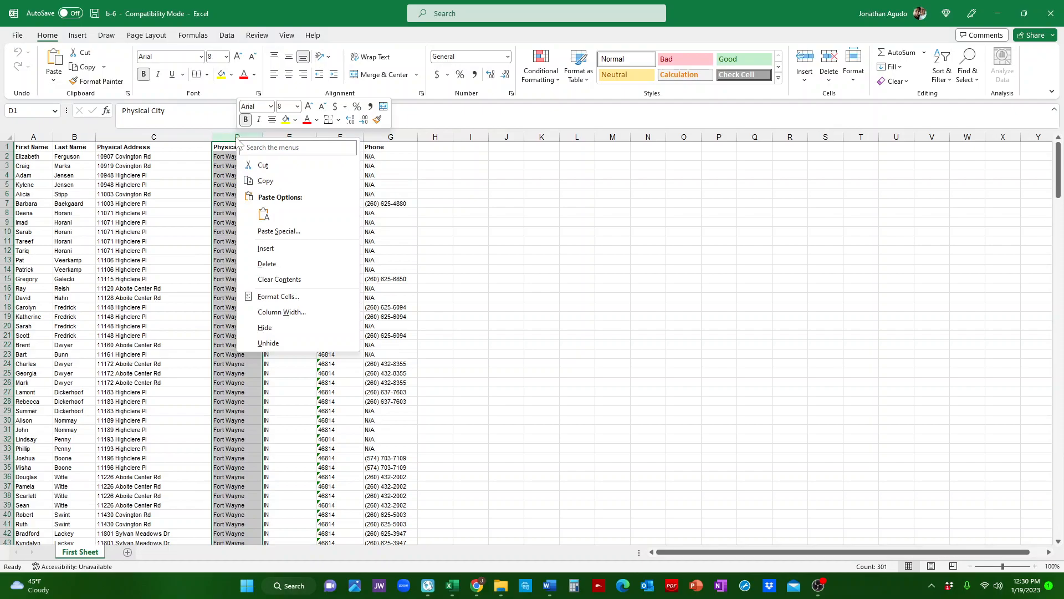
click(266, 249)
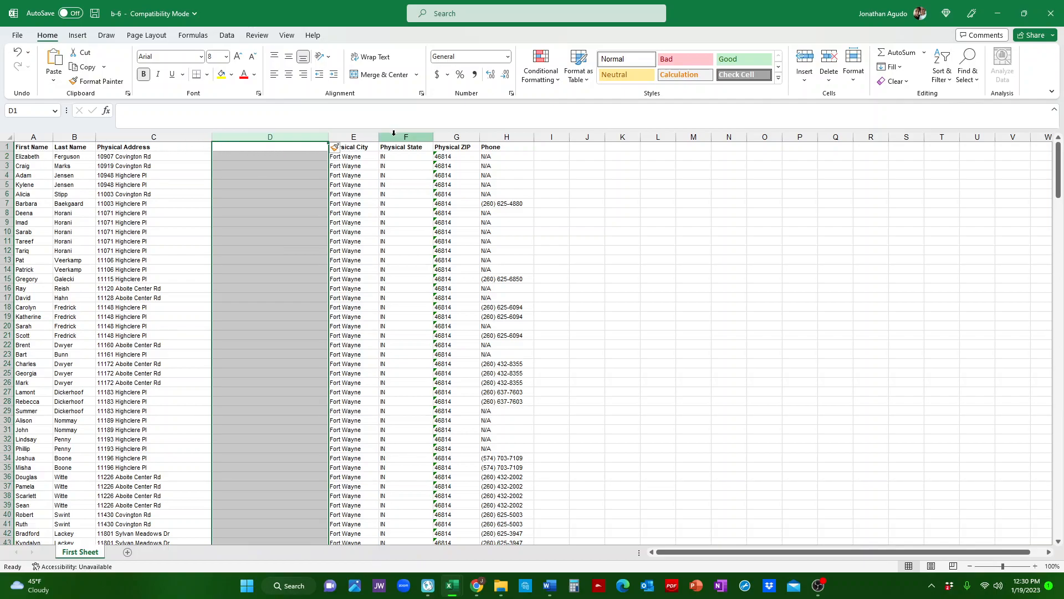
click(249, 148)
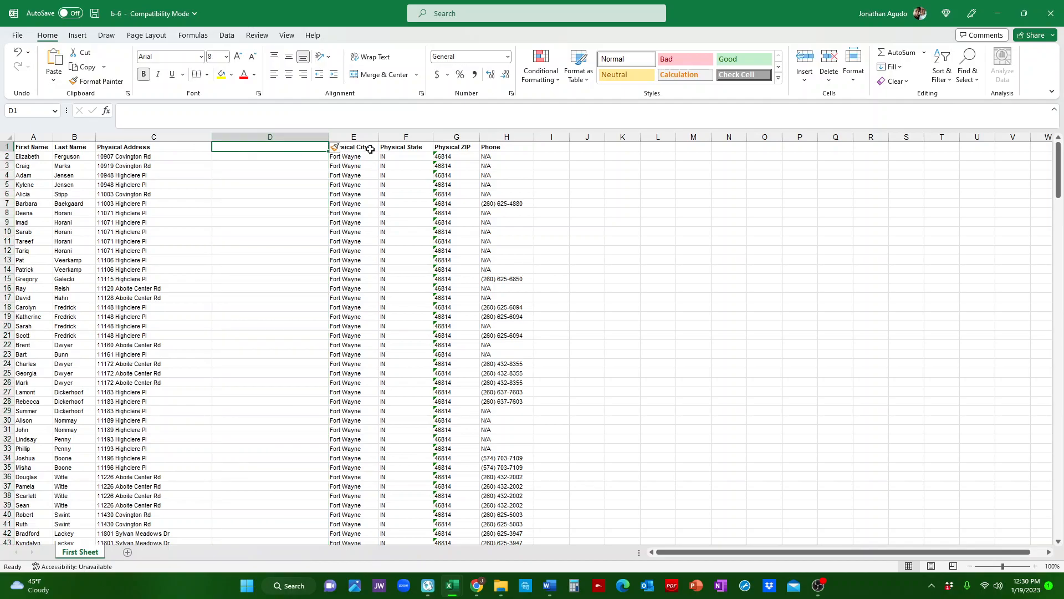
text(.)
click(277, 221)
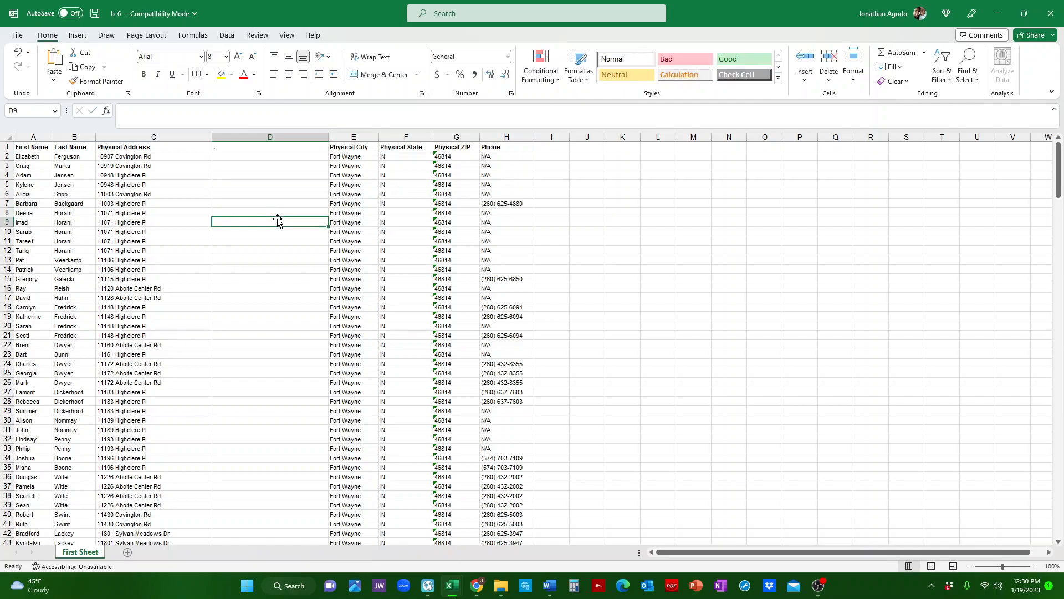
Start Text to Columns on the Physical Address column without its header, using the Fixed width data type.
click(165, 138)
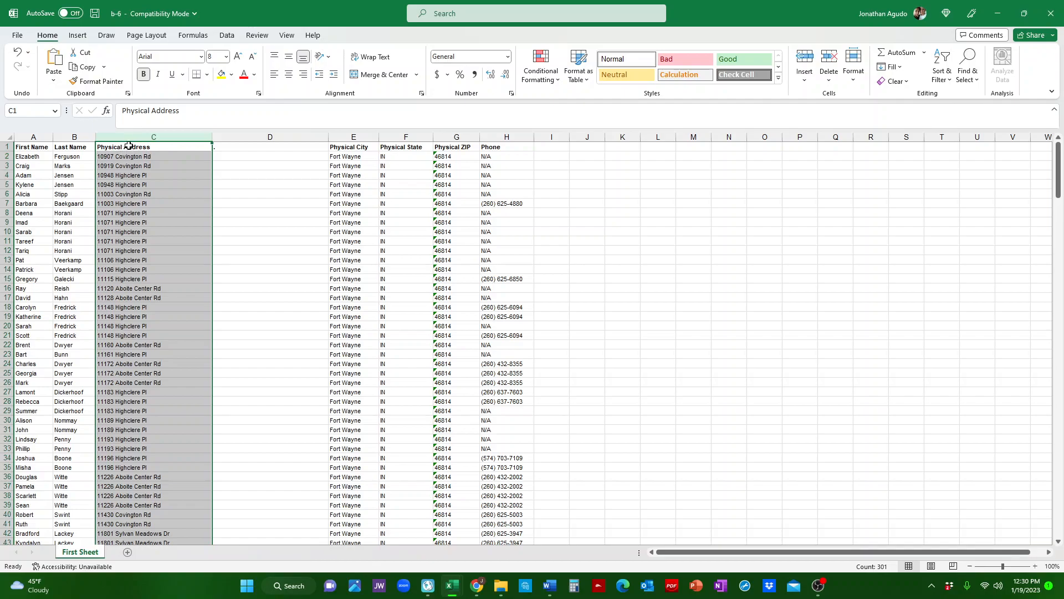
ctrl+click(150, 145)
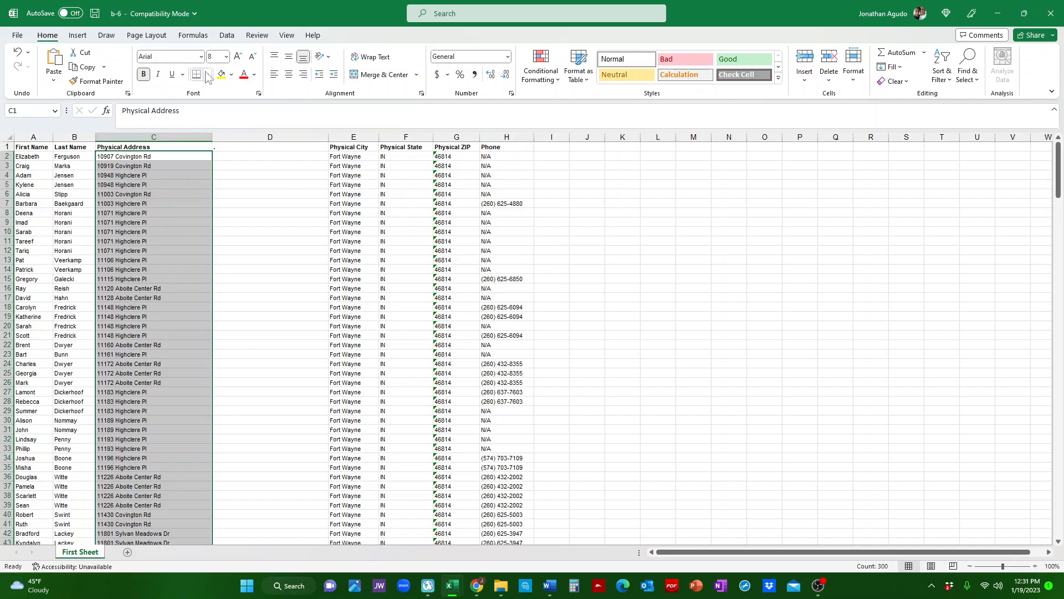
click(228, 37)
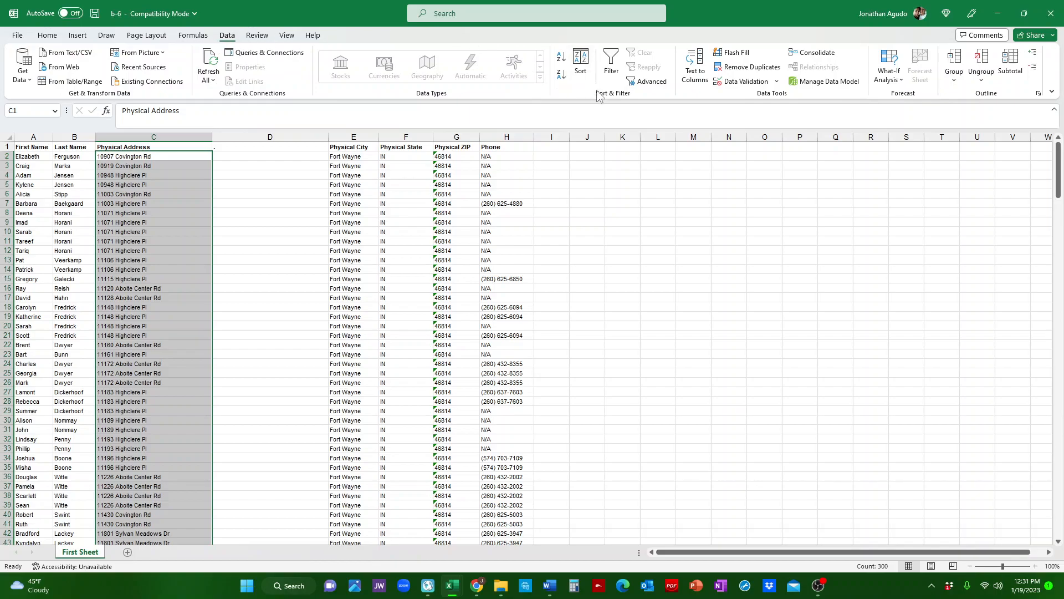
click(694, 72)
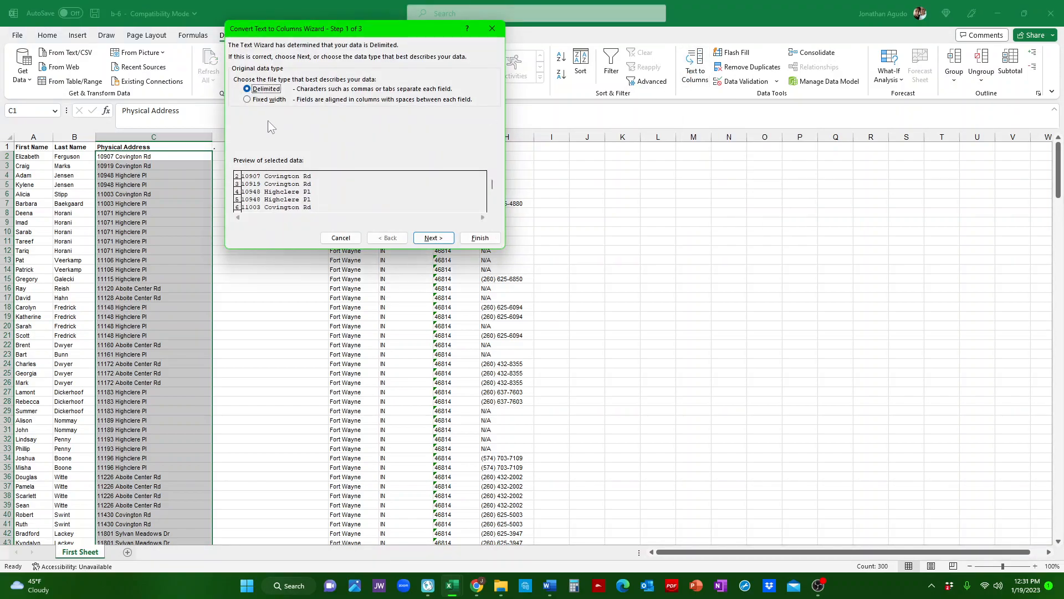
click(248, 99)
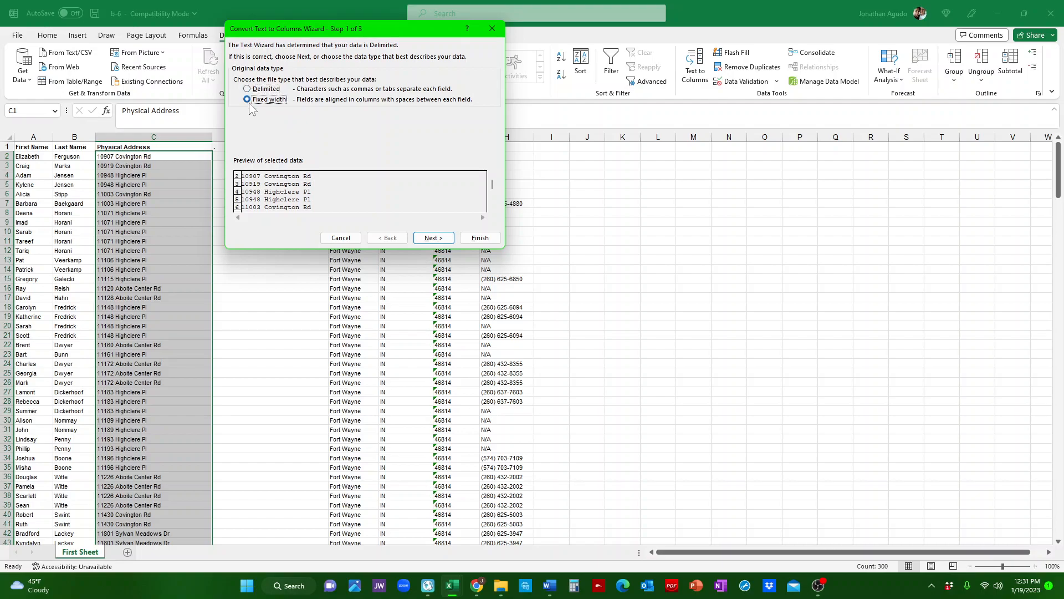
click(436, 239)
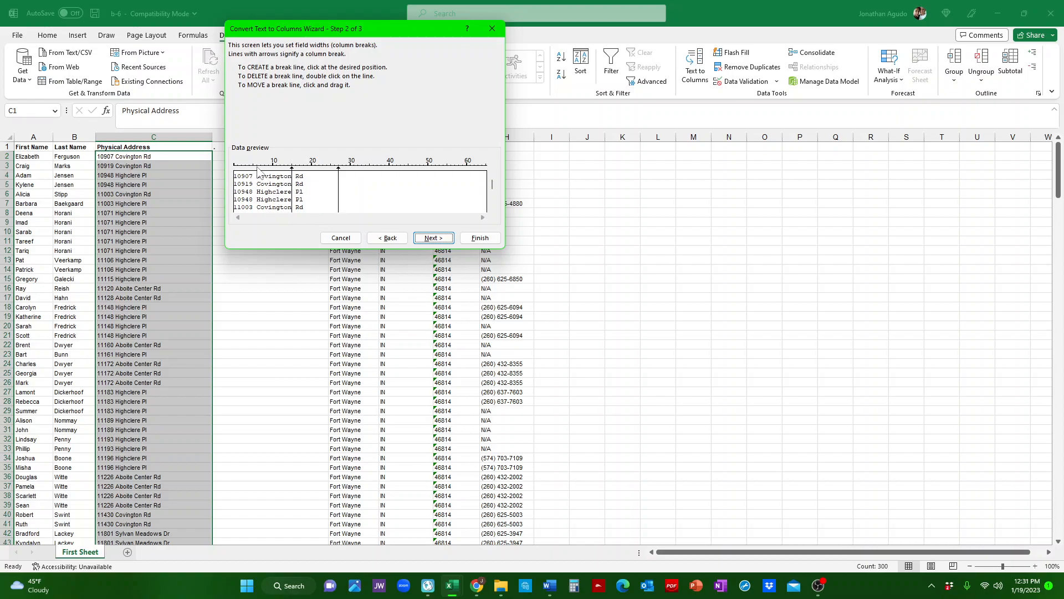
Leave a single column break between the house number and street name, remove the other breaks, and finish the split.
click(256, 172)
click(280, 177)
double_click(339, 173)
click(257, 170)
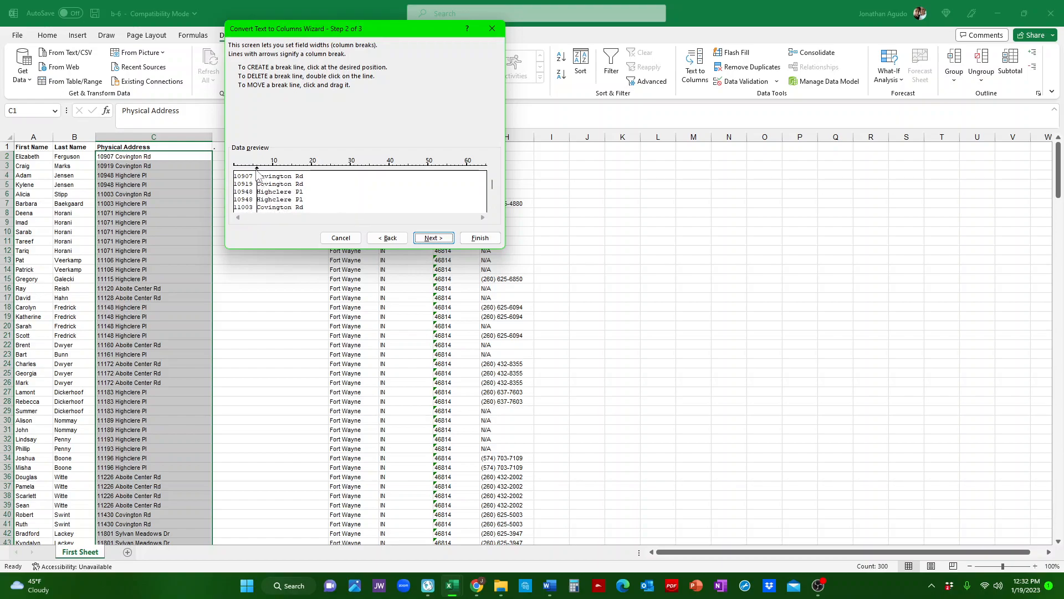
click(480, 239)
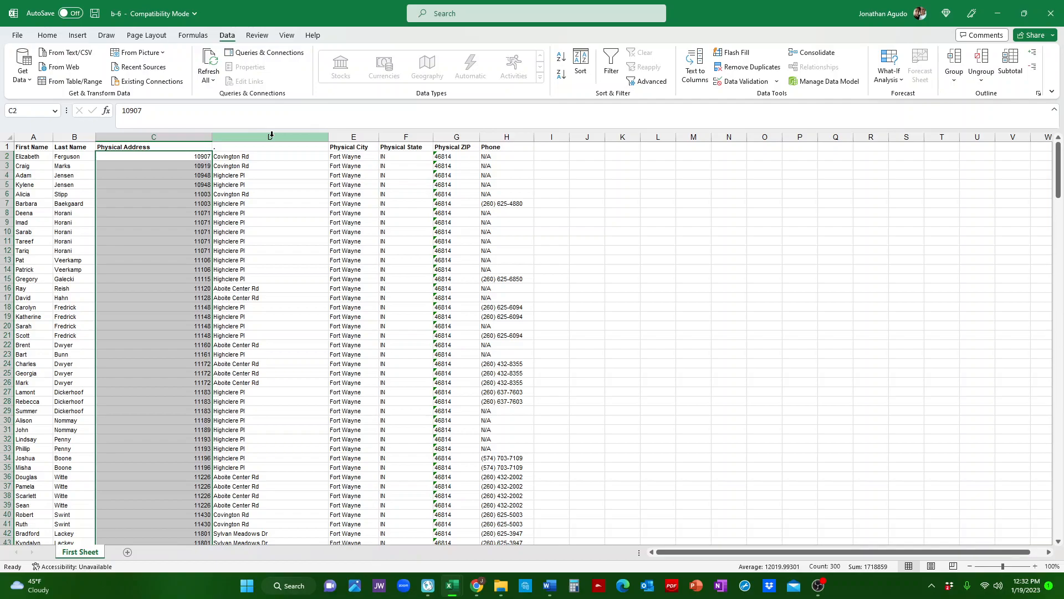
Sort the records from A to Z by the street name column, expanding the selection to the neighbouring data.
click(271, 136)
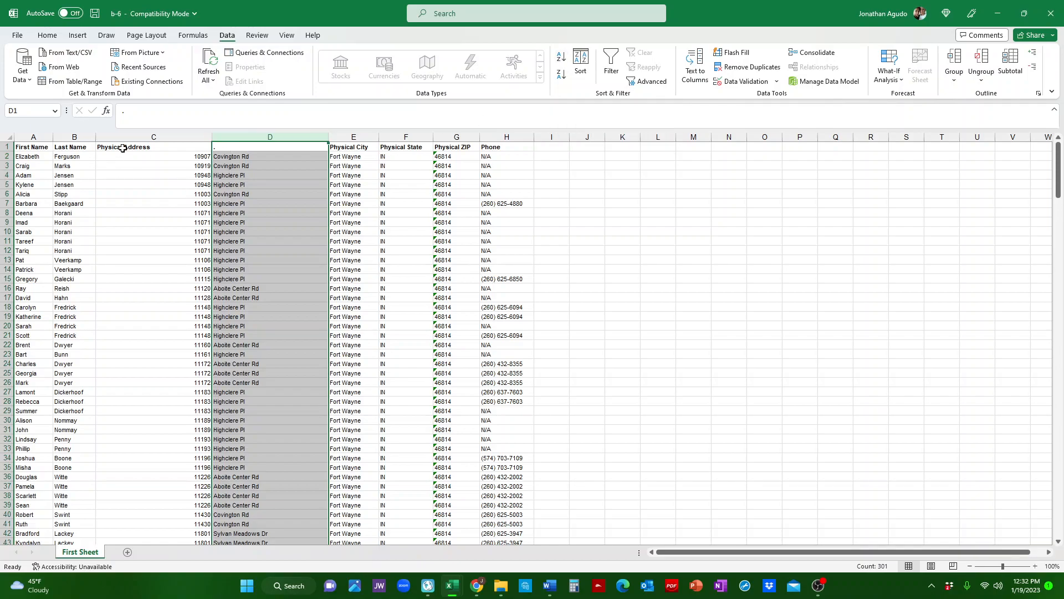
click(562, 61)
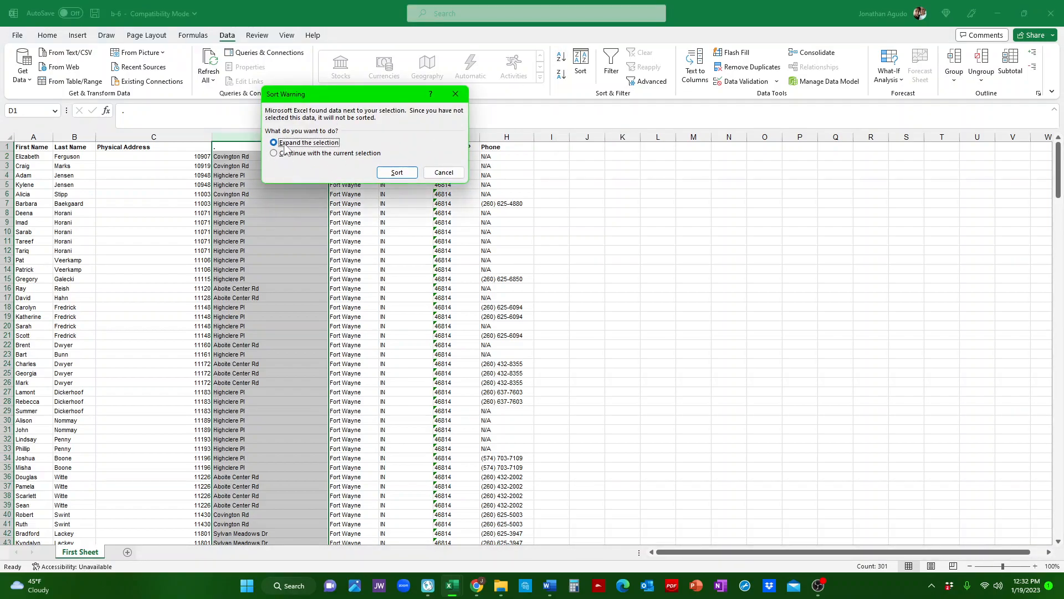
click(398, 172)
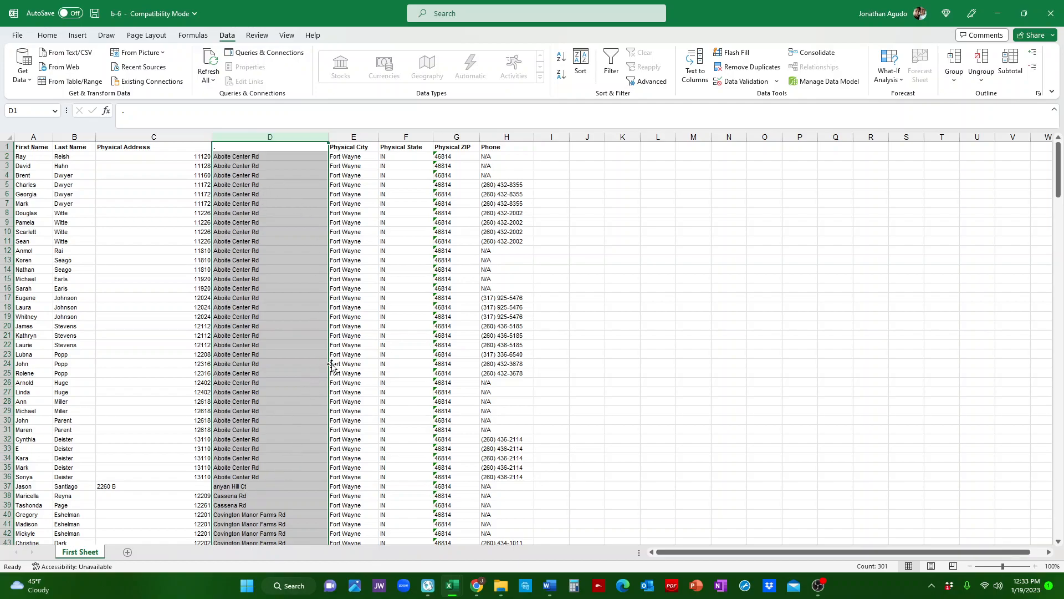
click(249, 184)
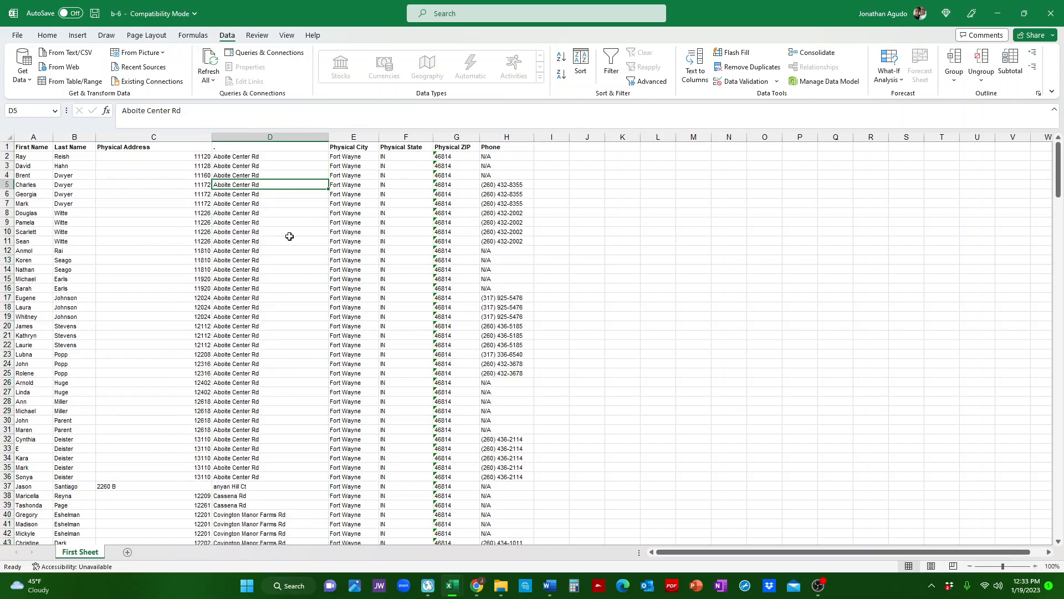
Examine the sorted records for house numbers and street names that were divided incorrectly by the column split.
scroll(255, 365, down, 2)
scroll(212, 413, down, 1)
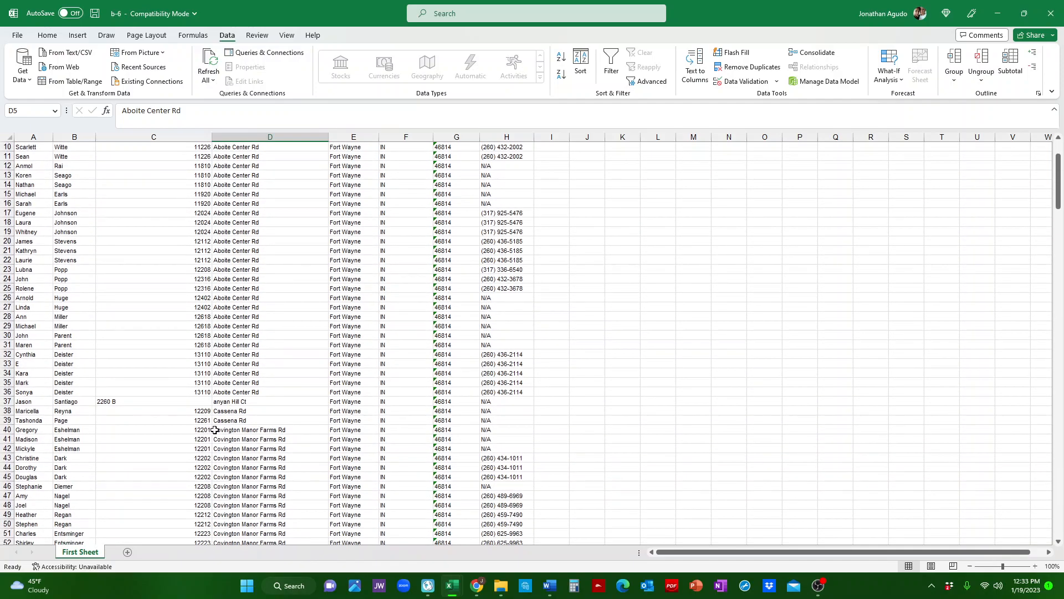
scroll(235, 457, down, 3)
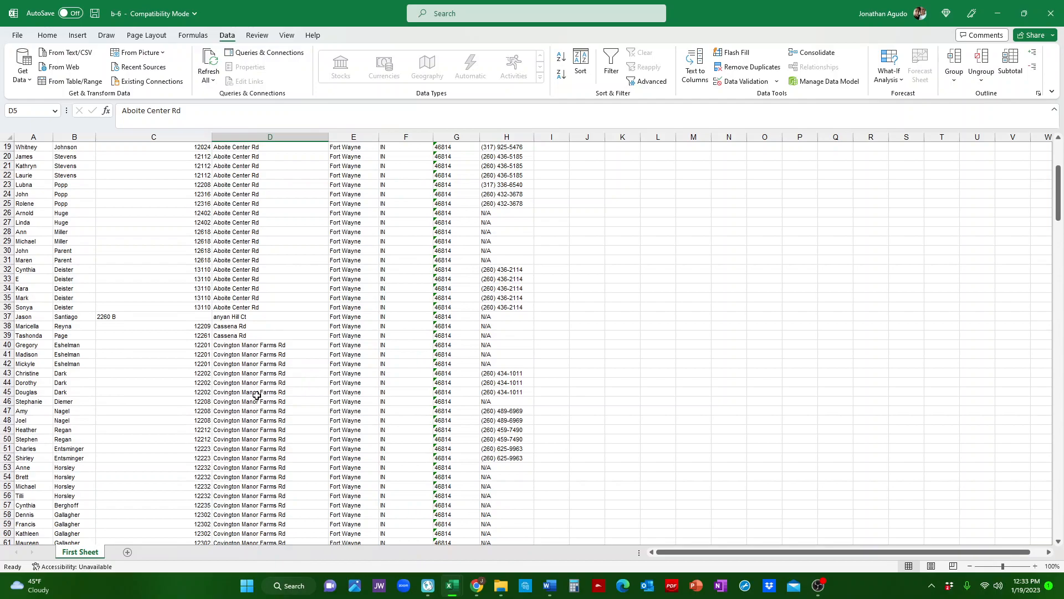
scroll(258, 397, down, 12)
scroll(249, 358, down, 8)
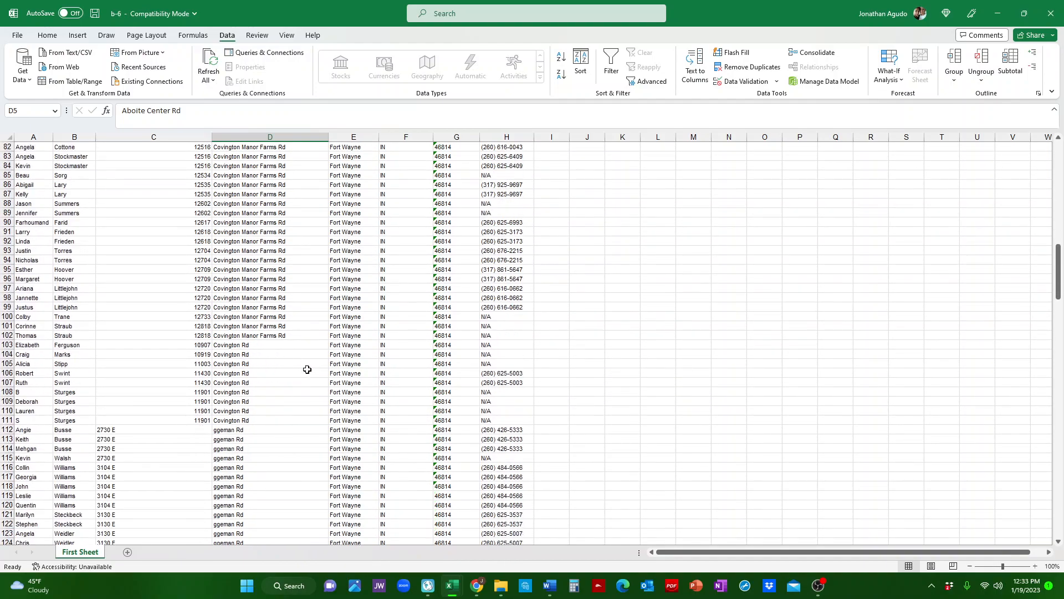
scroll(307, 369, down, 3)
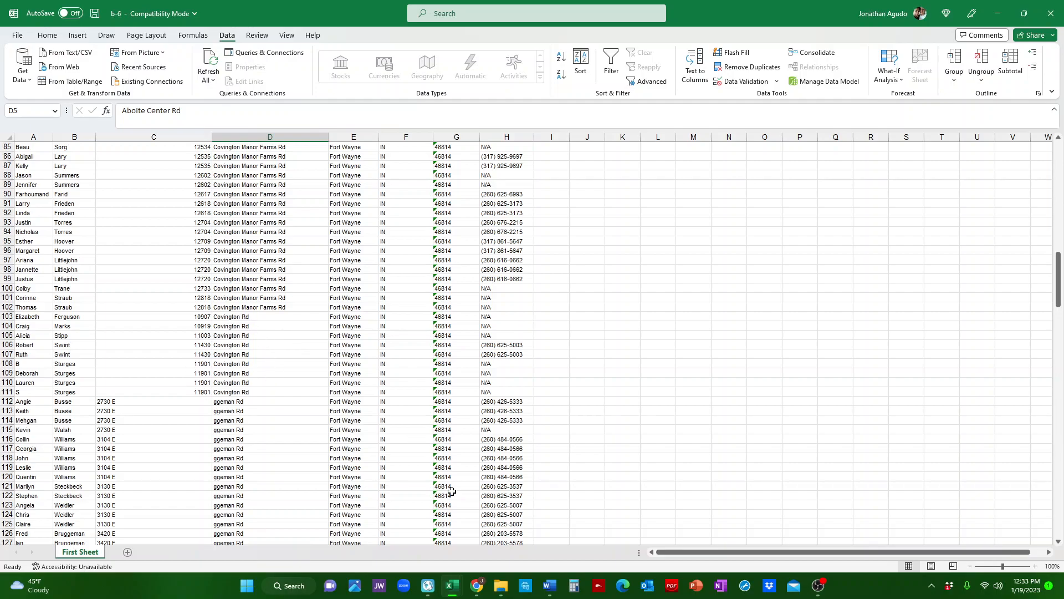
scroll(305, 432, down, 5)
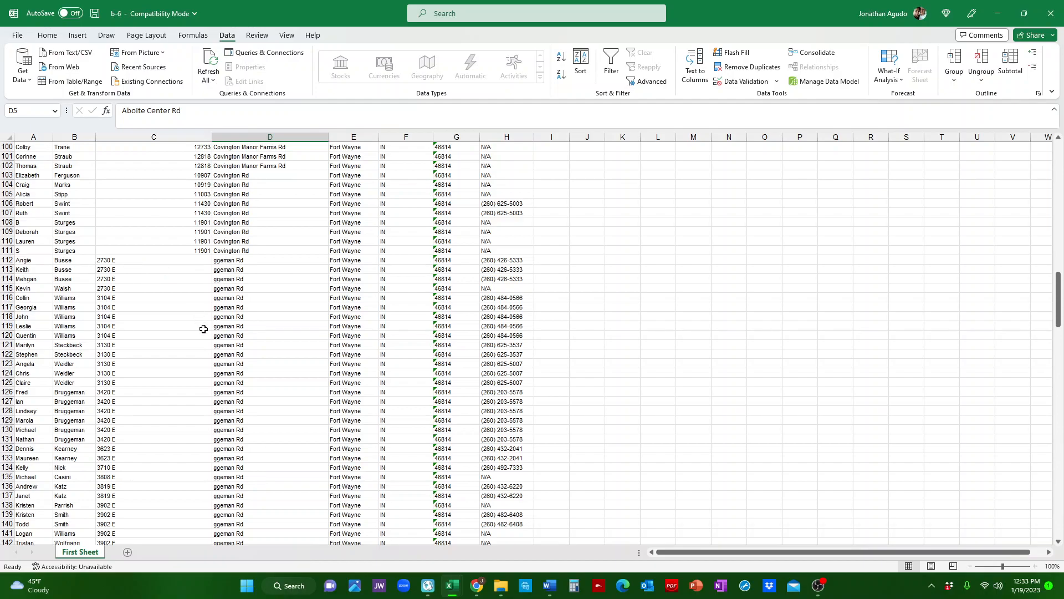
scroll(200, 320, down, 16)
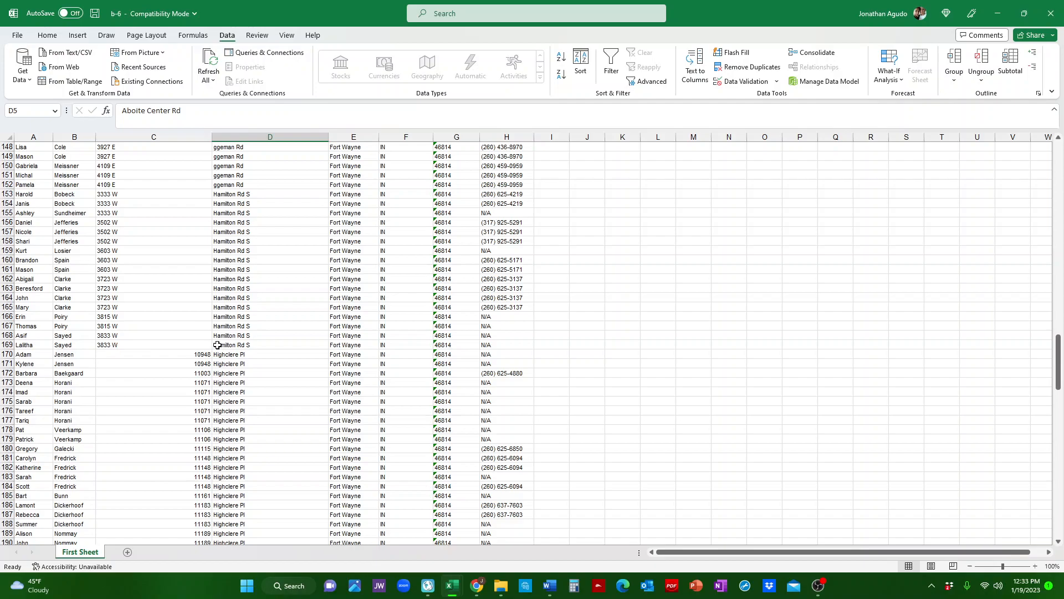
scroll(203, 314, up, 20)
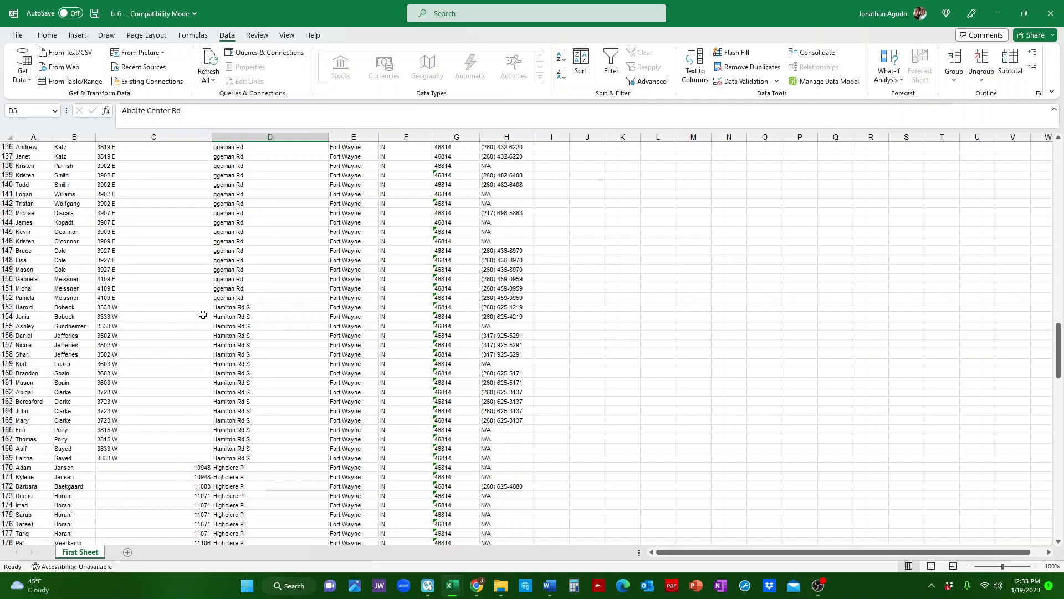
scroll(209, 313, up, 20)
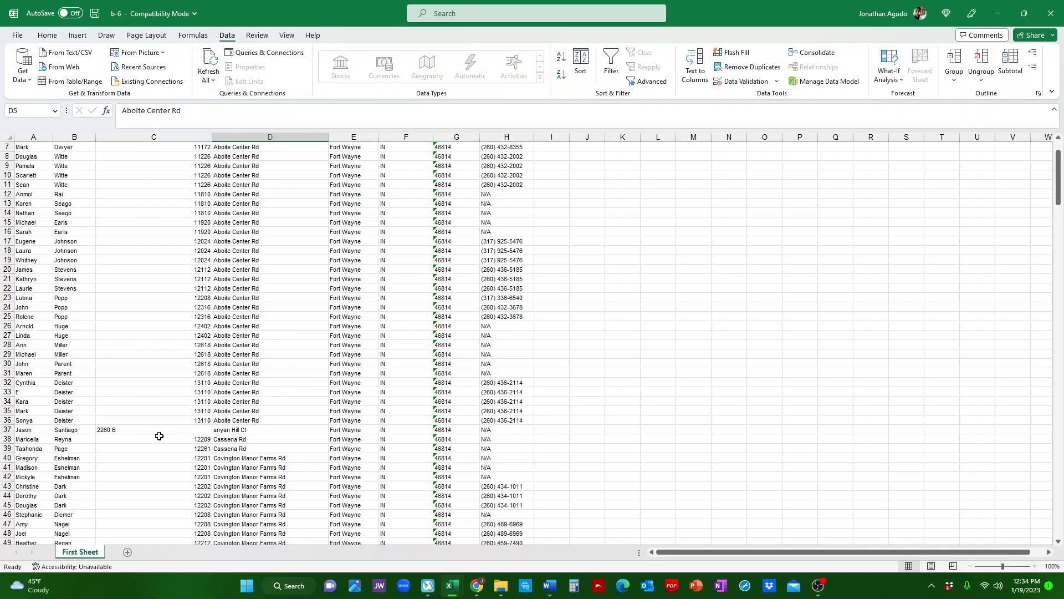
scroll(218, 366, up, 2)
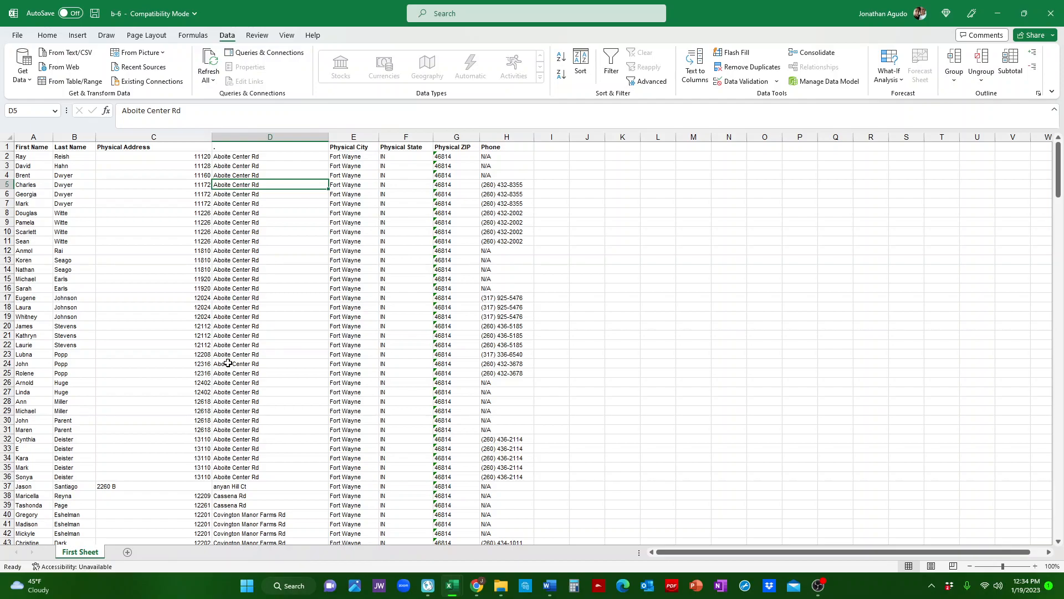
Undo the street name sort and the fixed-width split of the Physical Address column.
key(ctrl+z)
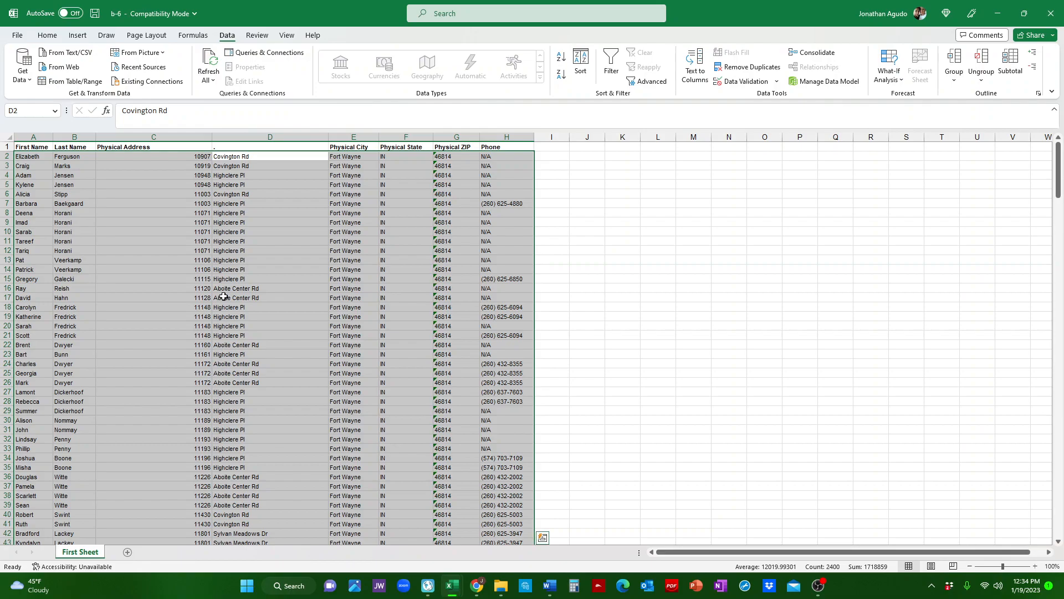
click(254, 234)
scroll(254, 294, down, 7)
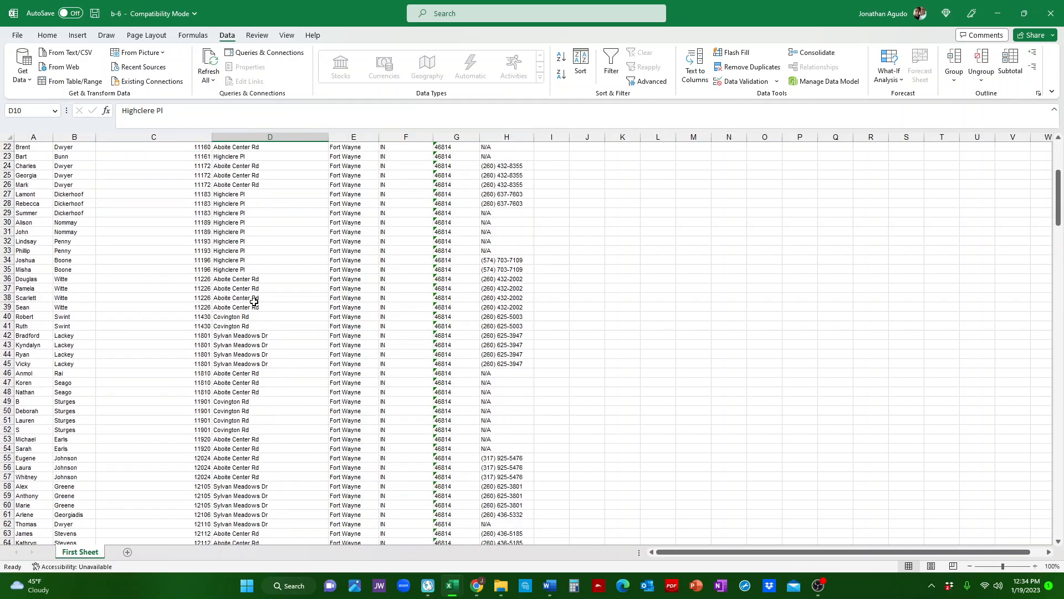
scroll(254, 301, down, 20)
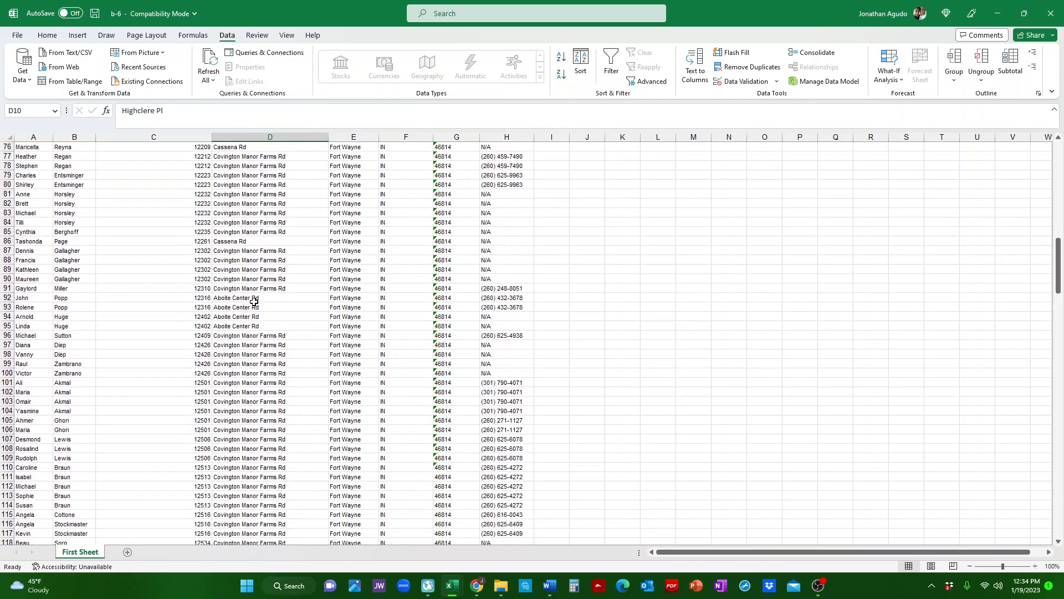
scroll(254, 317, down, 9)
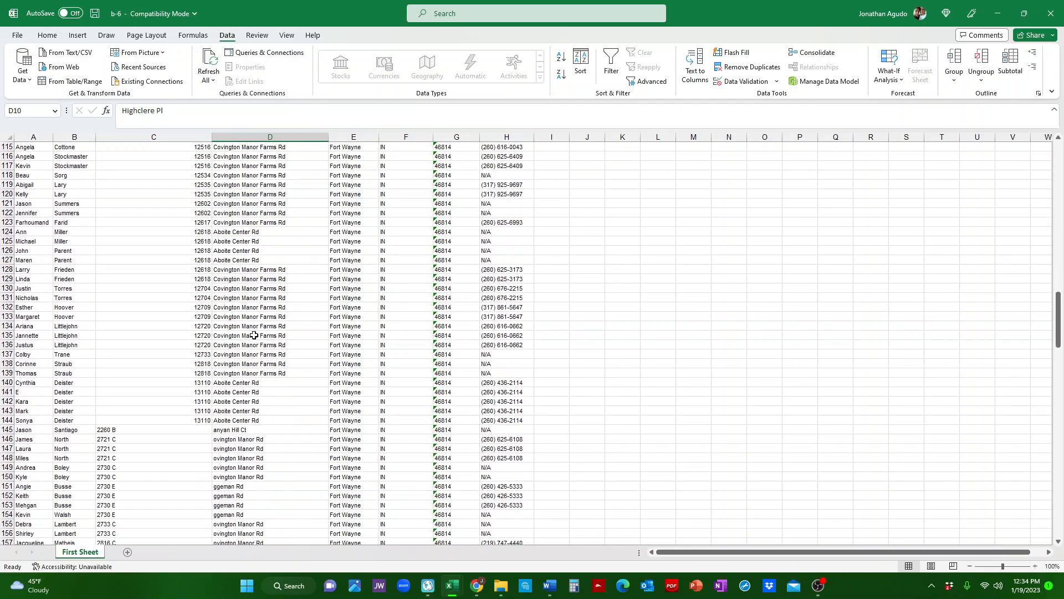
scroll(114, 442, down, 4)
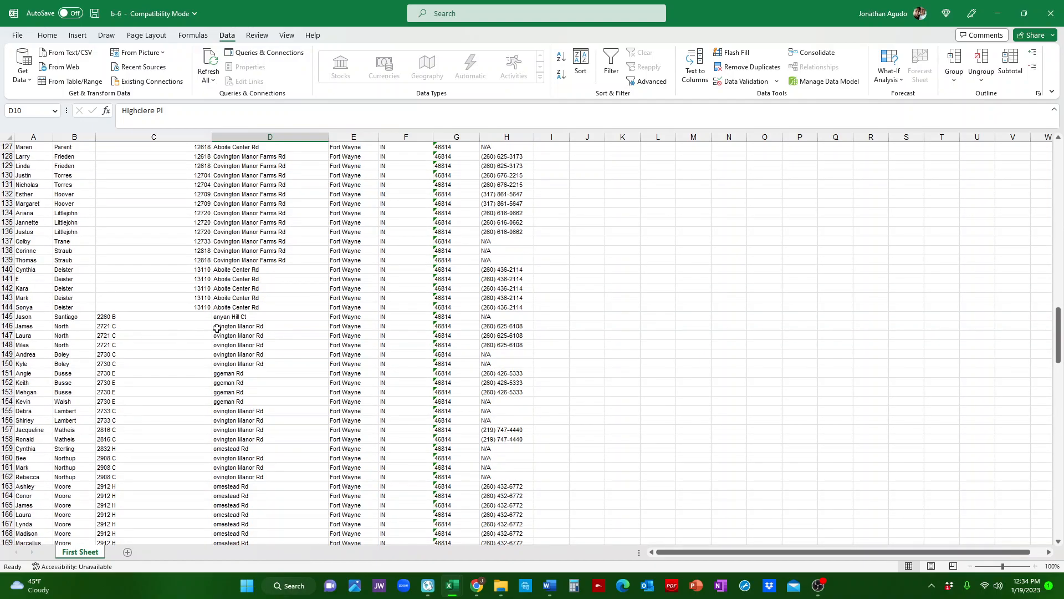
scroll(202, 463, down, 5)
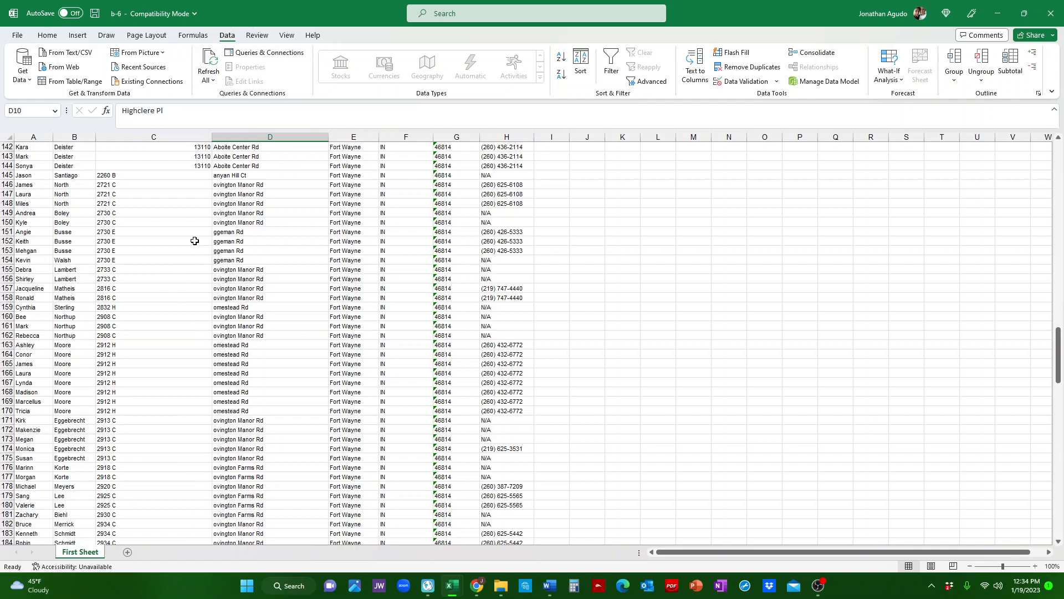
scroll(201, 297, up, 20)
scroll(231, 219, up, 1)
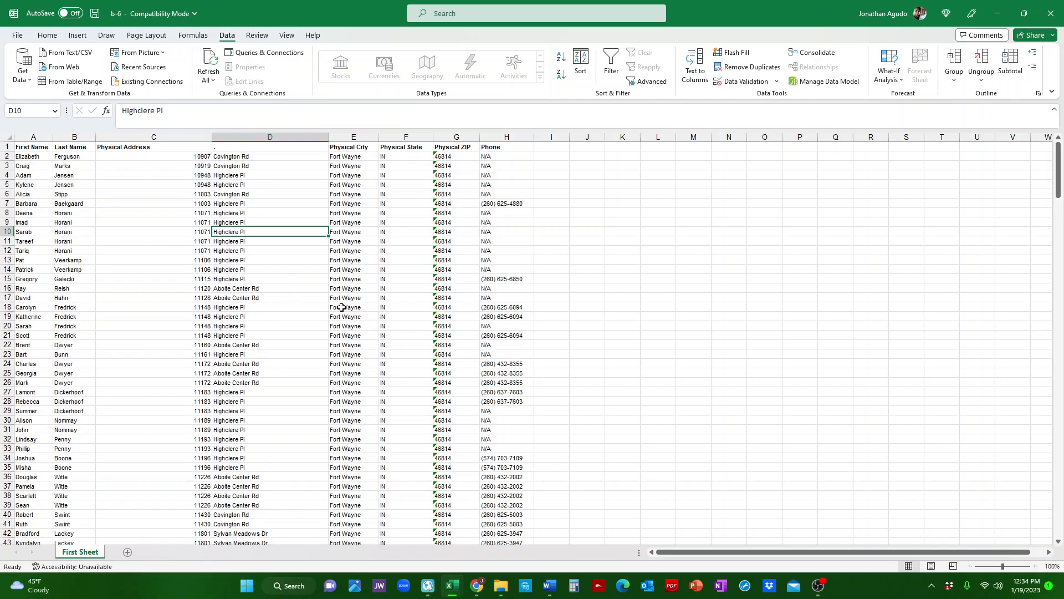
key(ctrl+z)
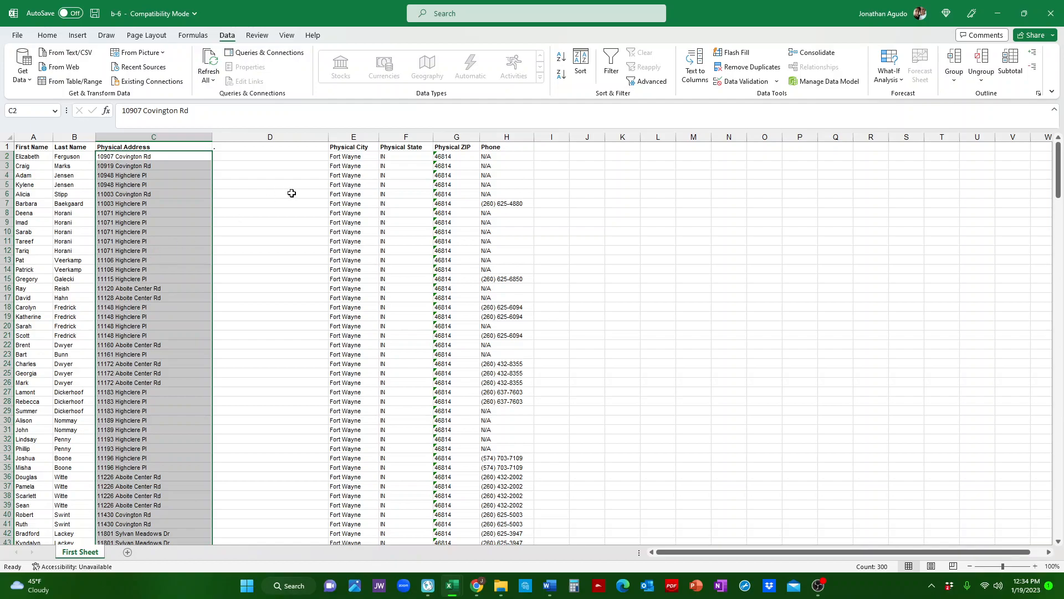
Split the Physical Address entries with Text to Columns as Fixed width, placing the column break directly after the fifth character.
click(695, 82)
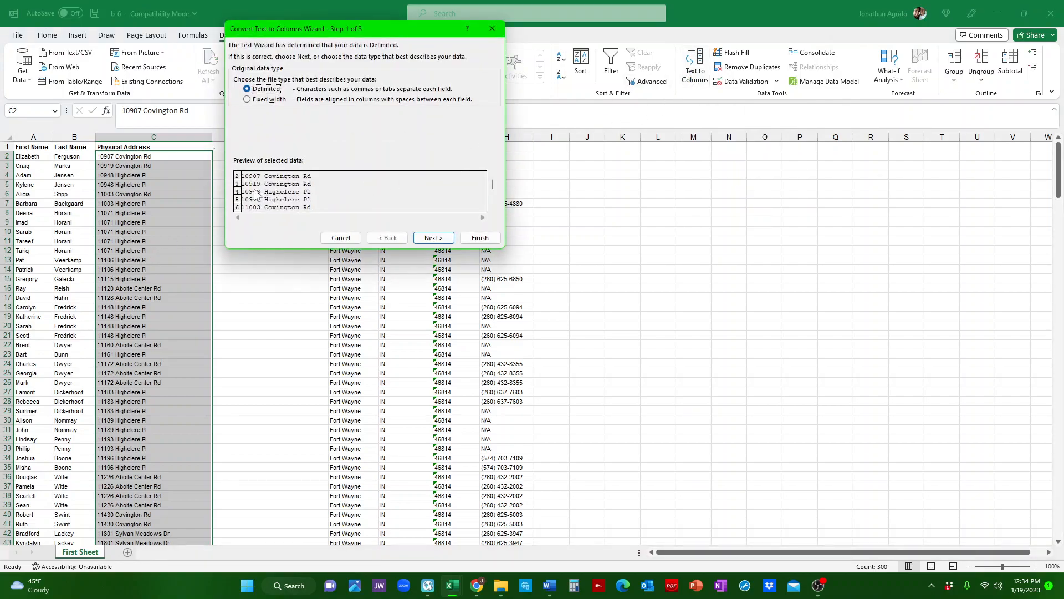
click(248, 100)
click(434, 238)
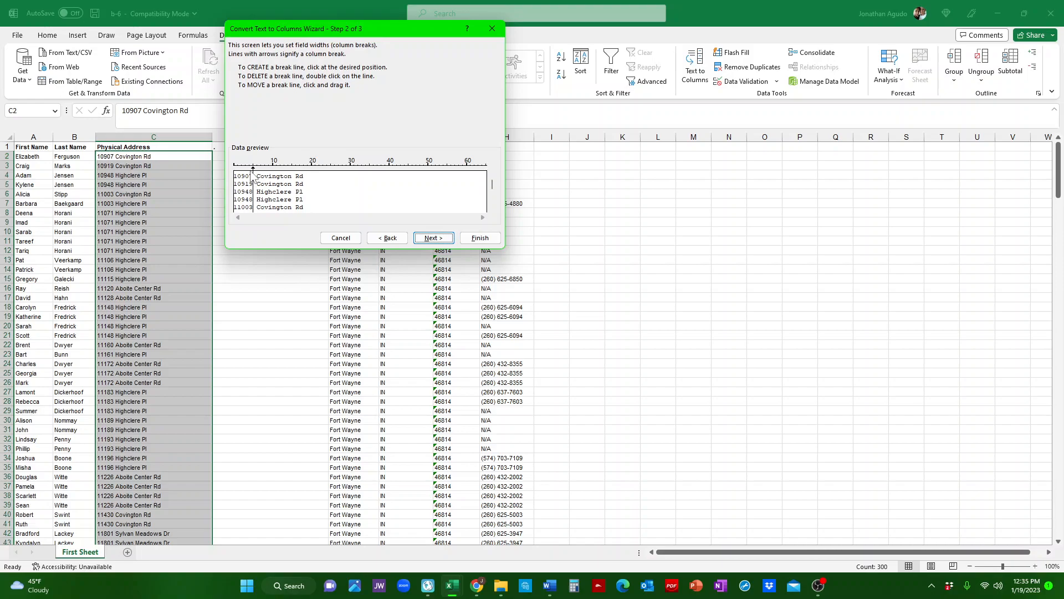
drag(255, 172, 257, 169)
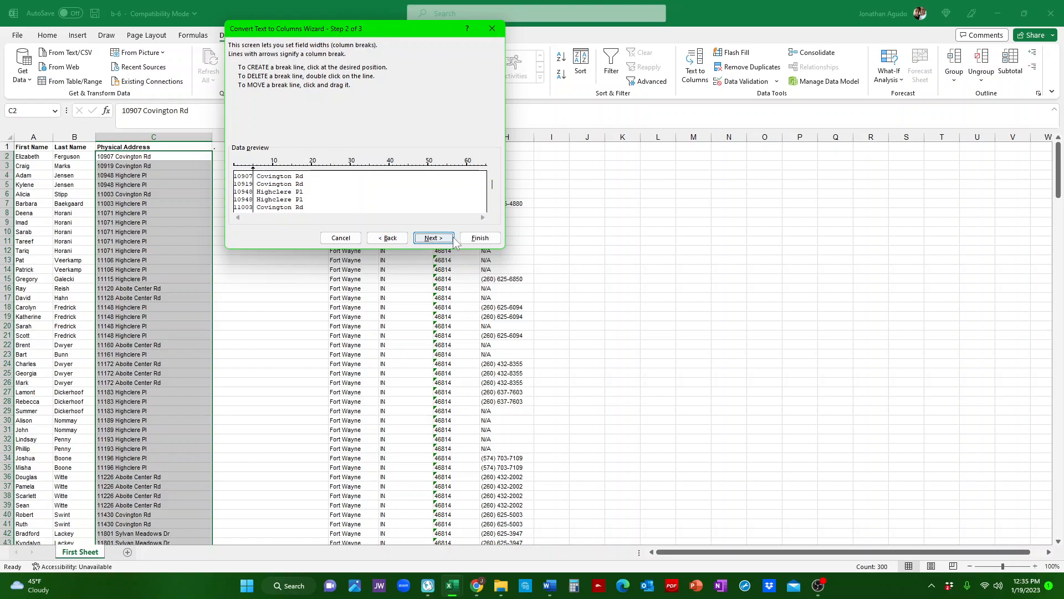
click(478, 238)
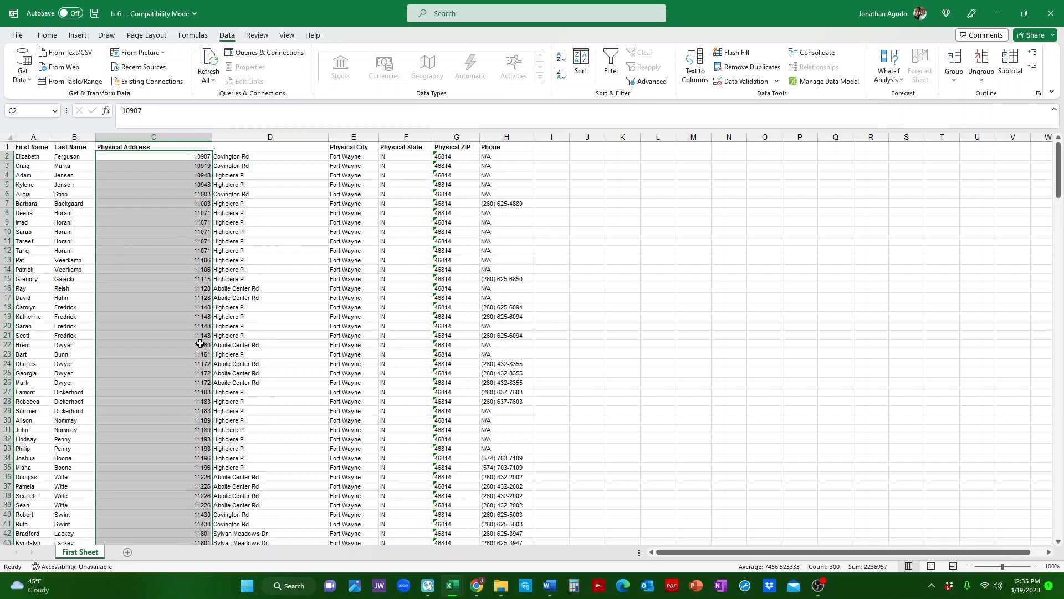
Check the house number and street name columns down to the last record for correctly separated addresses.
scroll(200, 344, down, 9)
scroll(201, 398, down, 7)
scroll(200, 429, down, 14)
scroll(200, 429, down, 15)
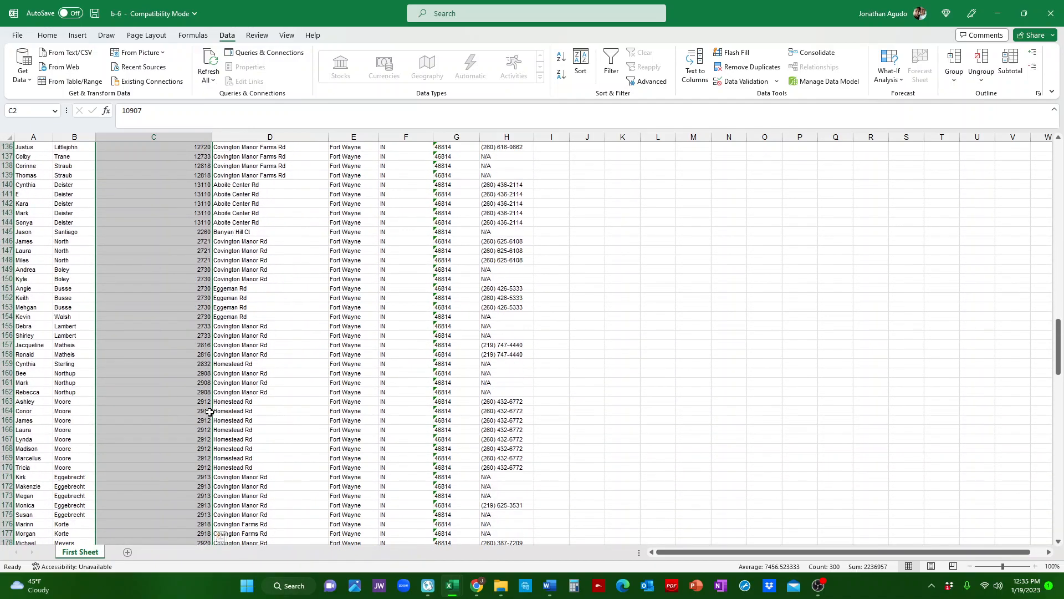
scroll(206, 430, down, 18)
scroll(206, 430, down, 20)
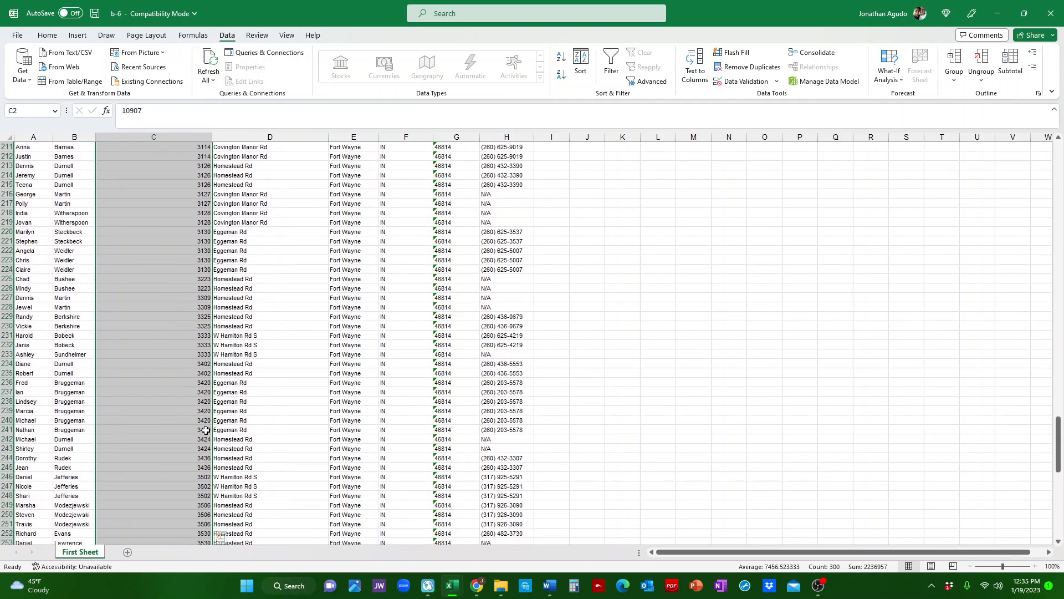
scroll(201, 437, down, 4)
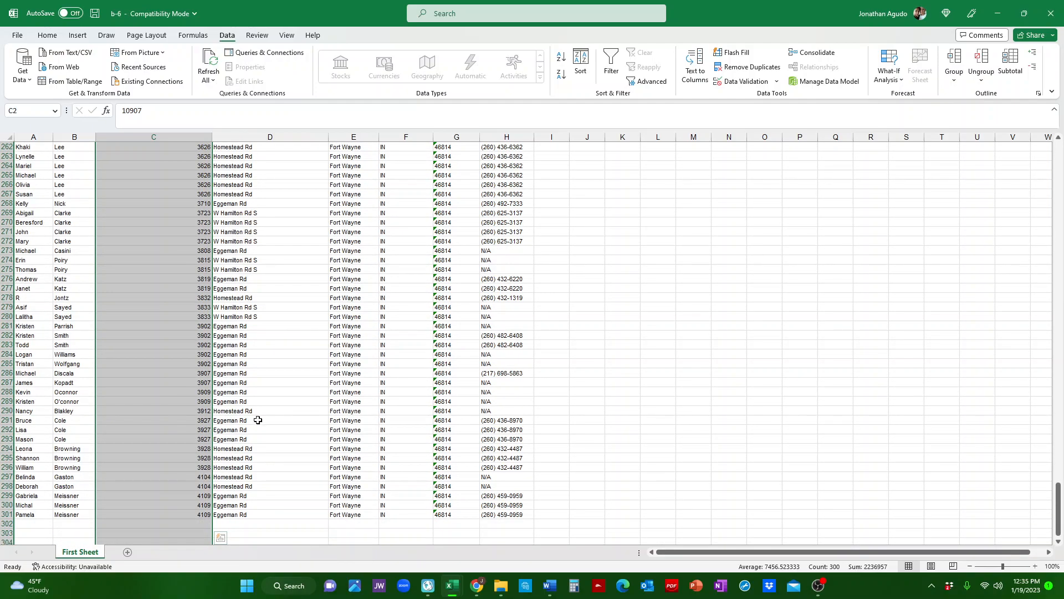
scroll(278, 373, up, 20)
scroll(266, 307, up, 20)
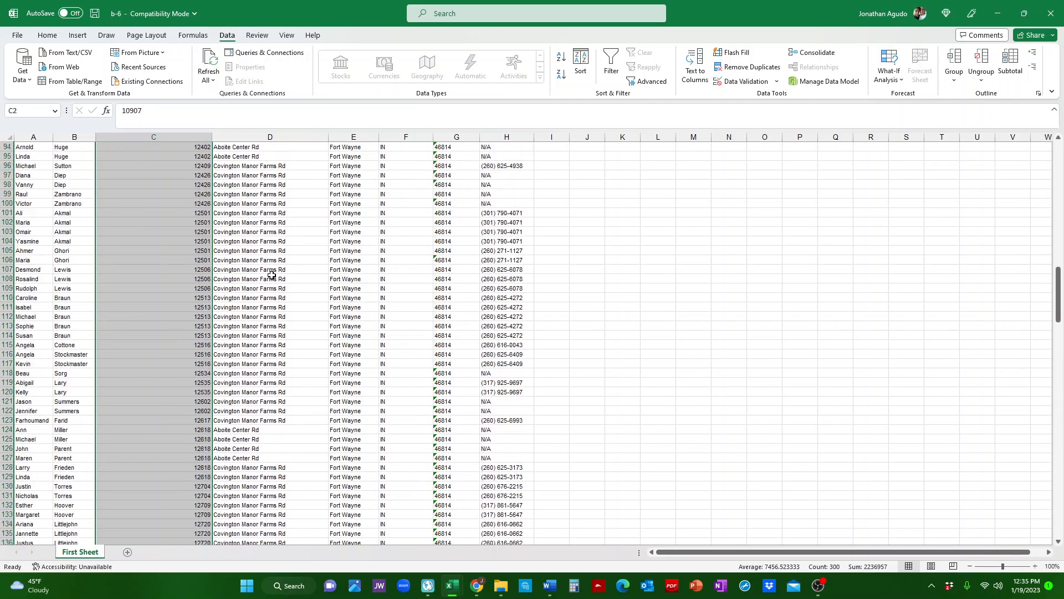
scroll(250, 228, up, 5)
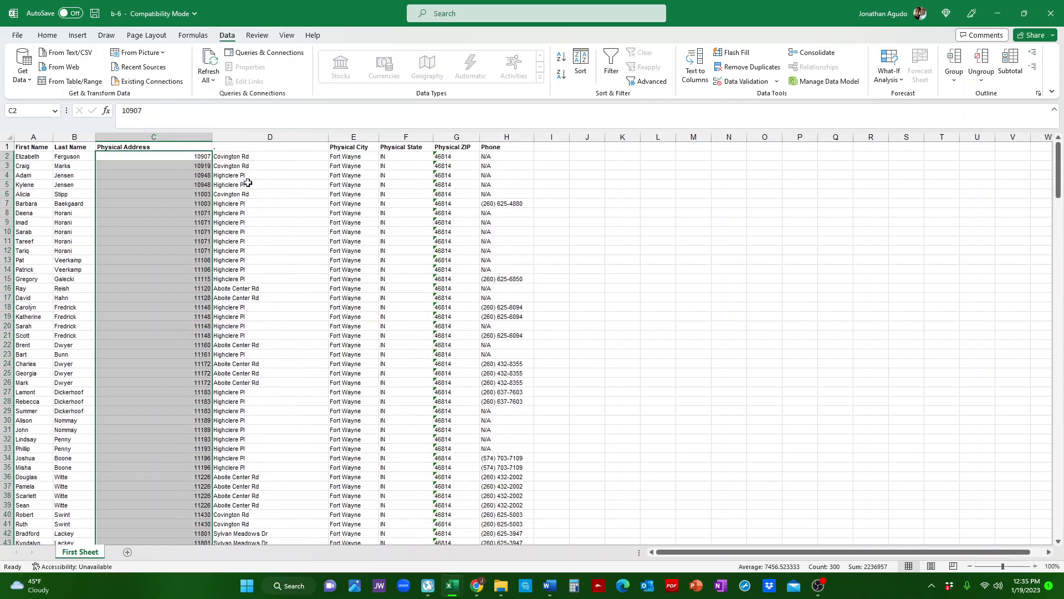
Sort the records from A to Z by street name in column D, expanding the selection to the adjacent data.
click(266, 136)
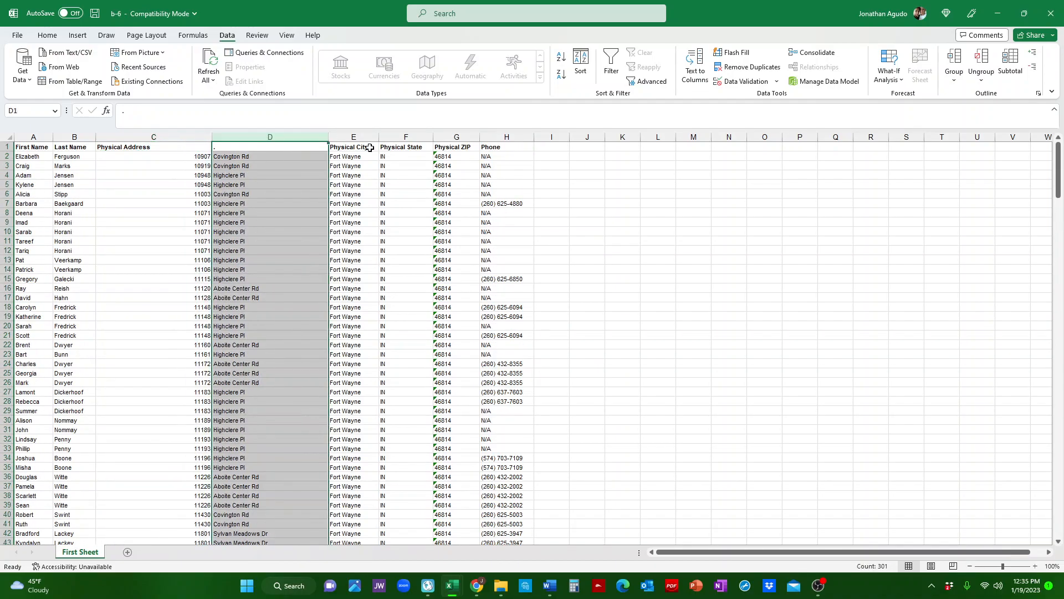
click(562, 58)
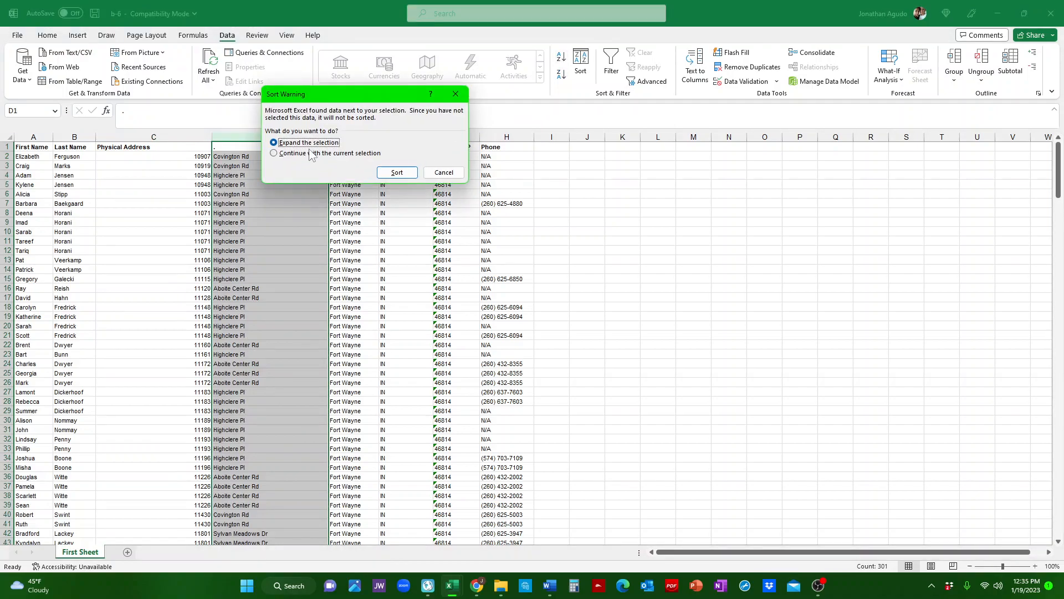
click(397, 173)
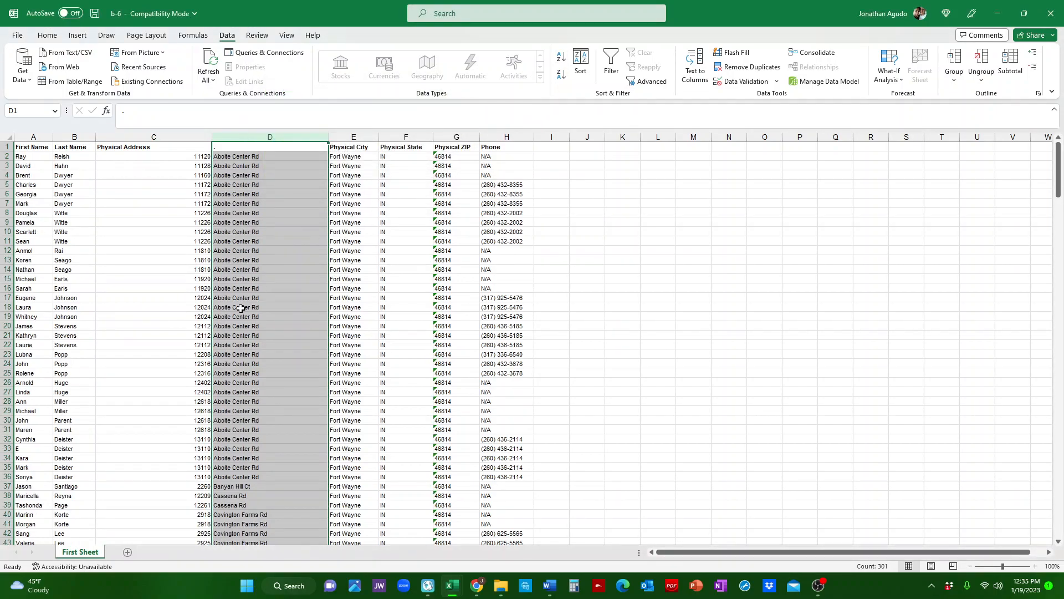
Review the sorted records down through the street names for correct alphabetical grouping with their house numbers.
scroll(264, 291, down, 15)
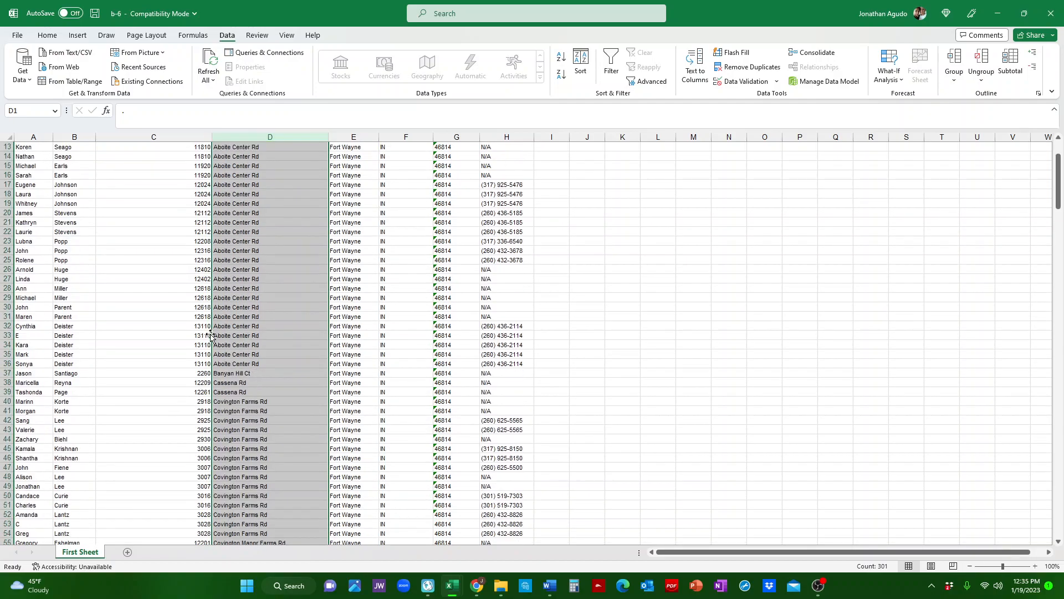
scroll(261, 330, down, 19)
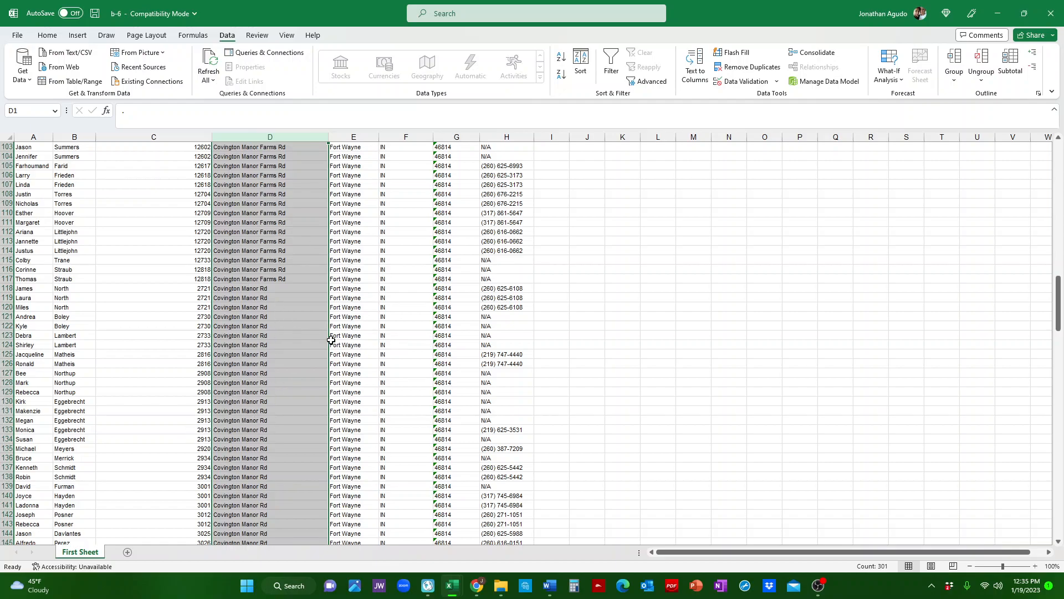
scroll(231, 351, down, 7)
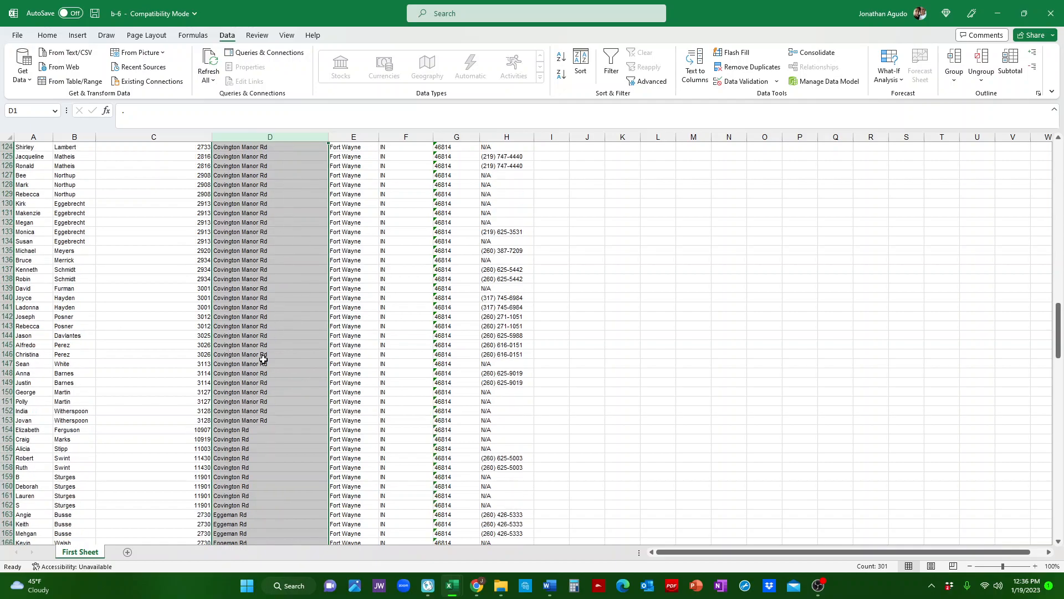
scroll(283, 407, down, 1)
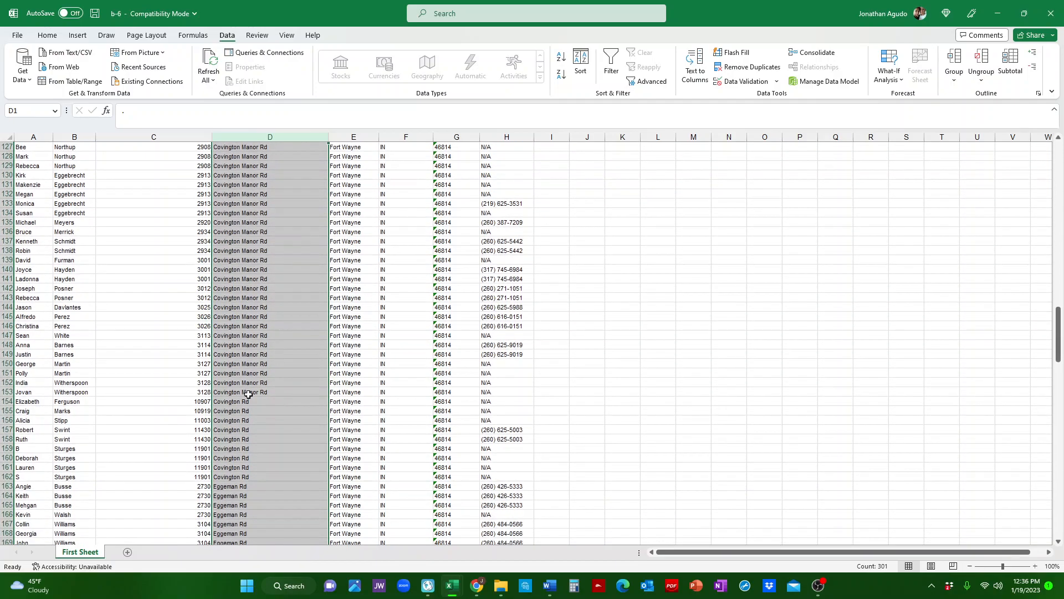
scroll(250, 337, down, 5)
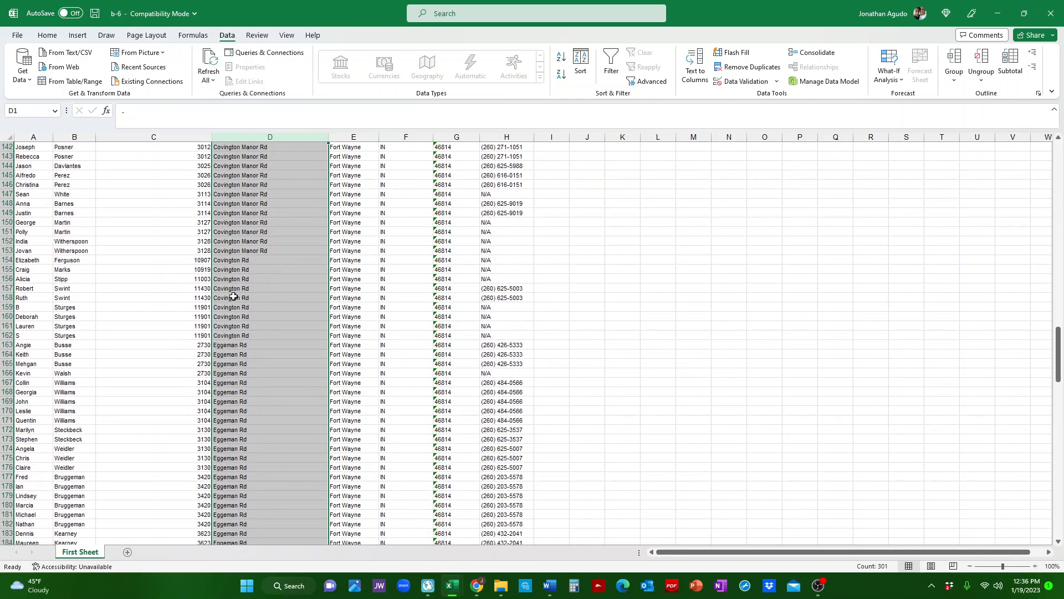
scroll(259, 442, down, 18)
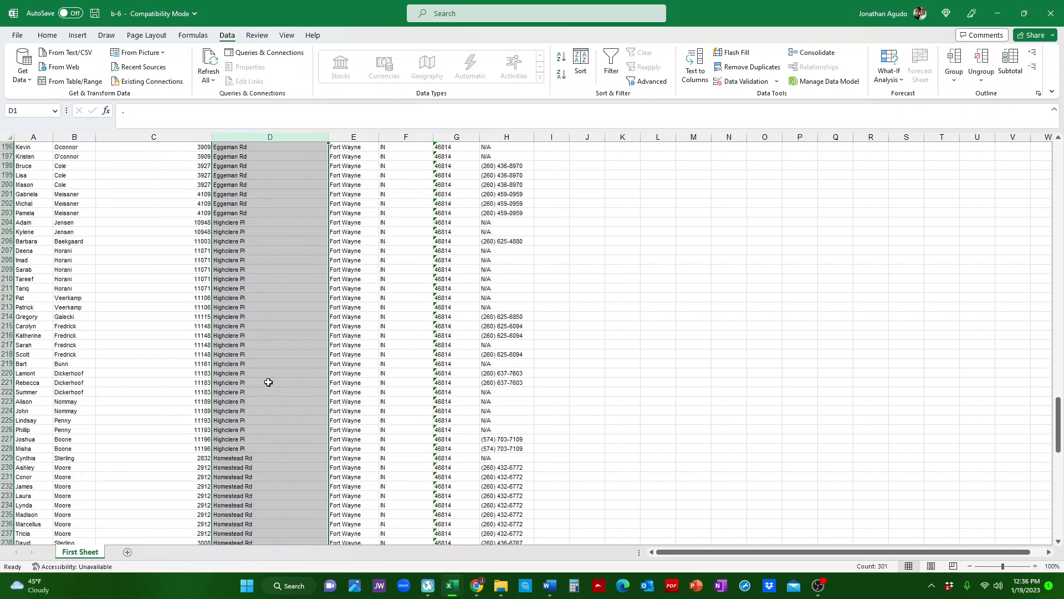
scroll(235, 358, down, 5)
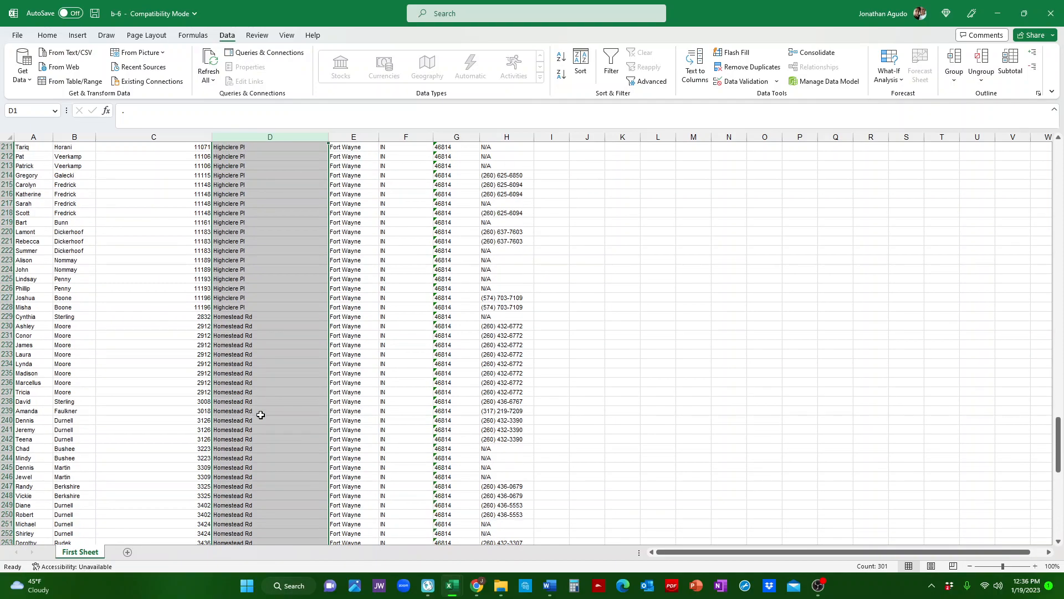
click(261, 413)
scroll(271, 422, up, 20)
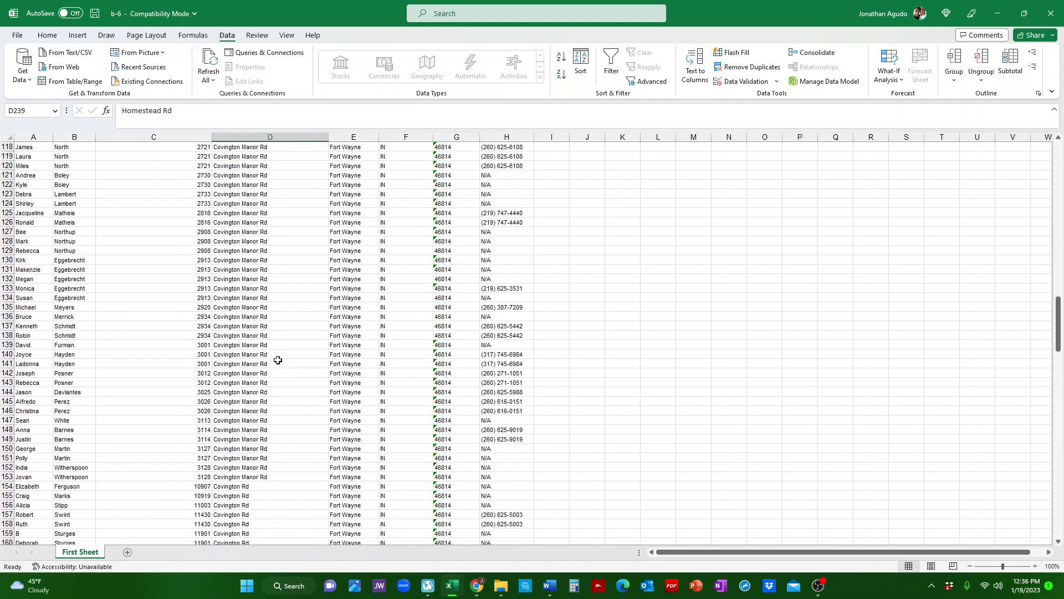
scroll(280, 357, up, 20)
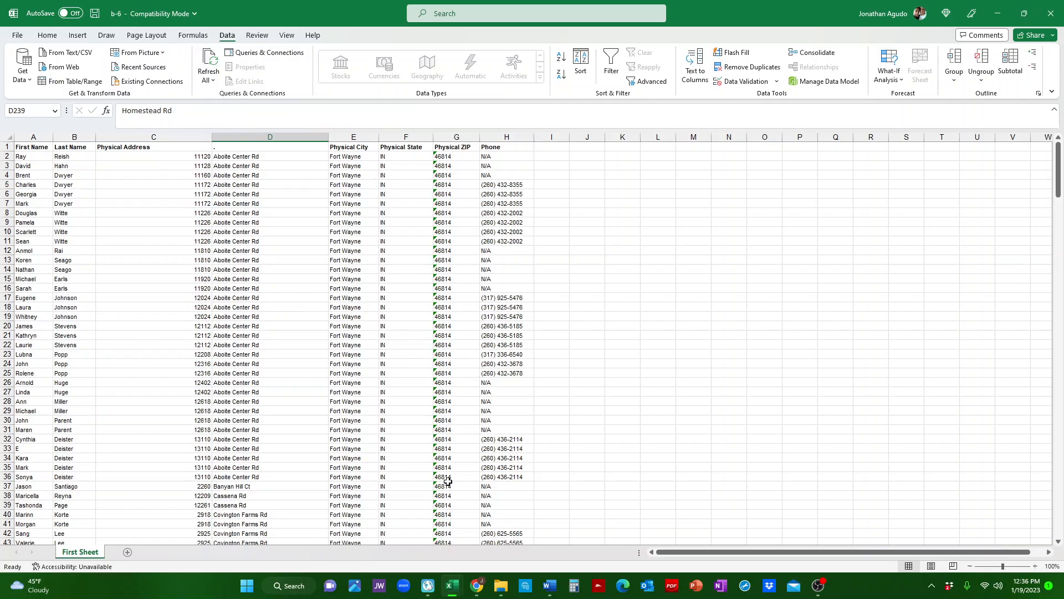
In File Explorer, open ". Telephone Writing DRAFT" from the TERRITORIES APP folder LISTS Excel Format and place it side by side with the b-6 workbook.
mouse_move(501, 591)
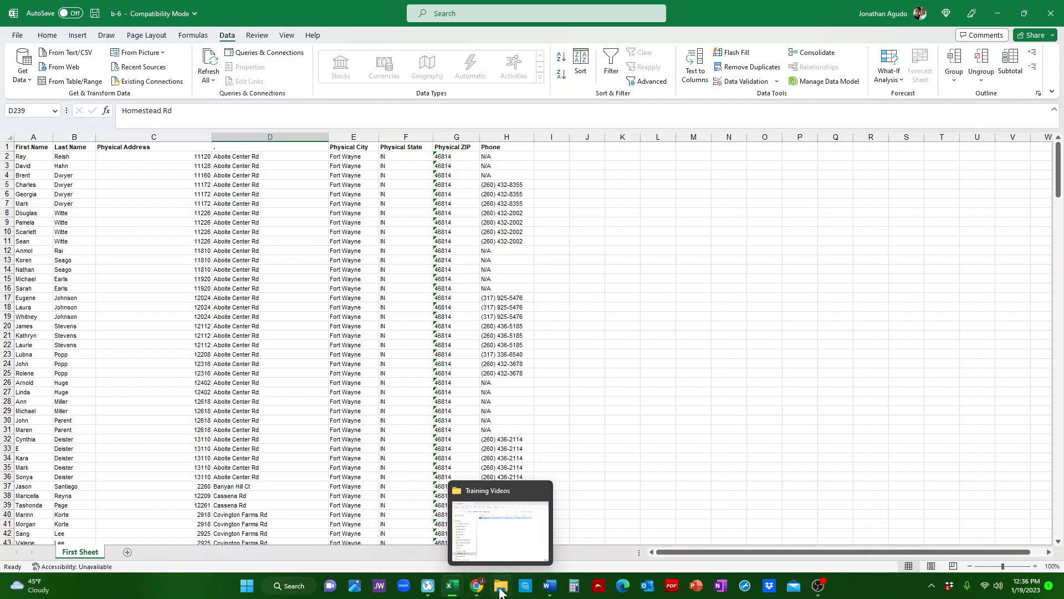
click(501, 591)
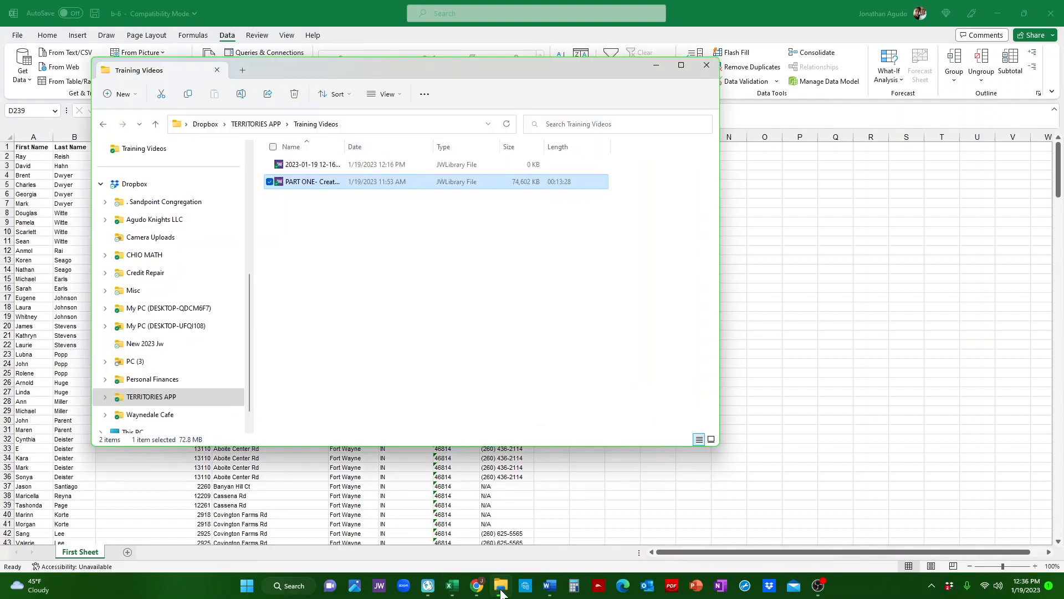
click(149, 397)
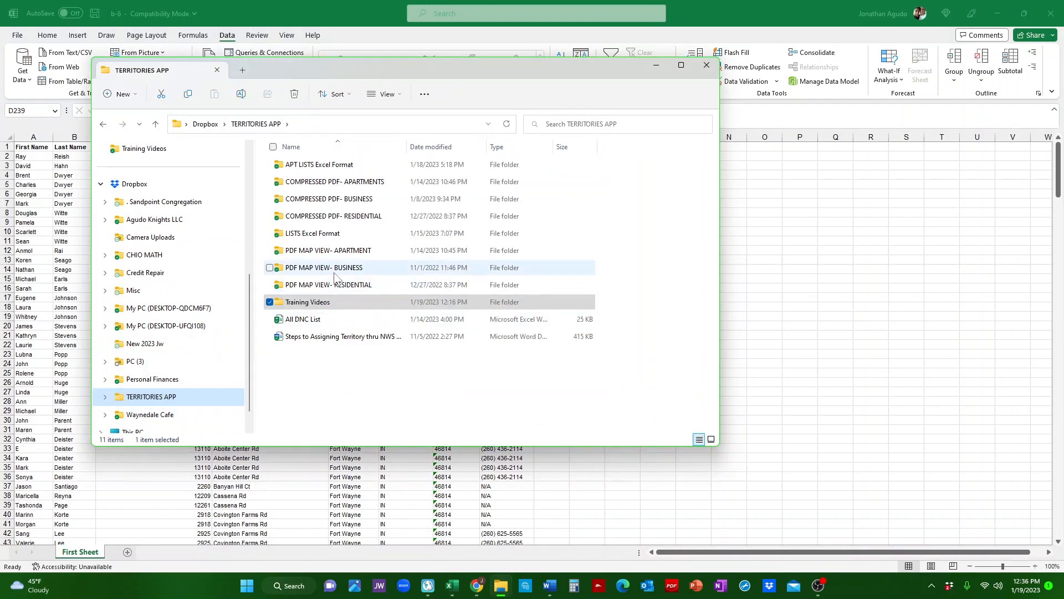
click(327, 305)
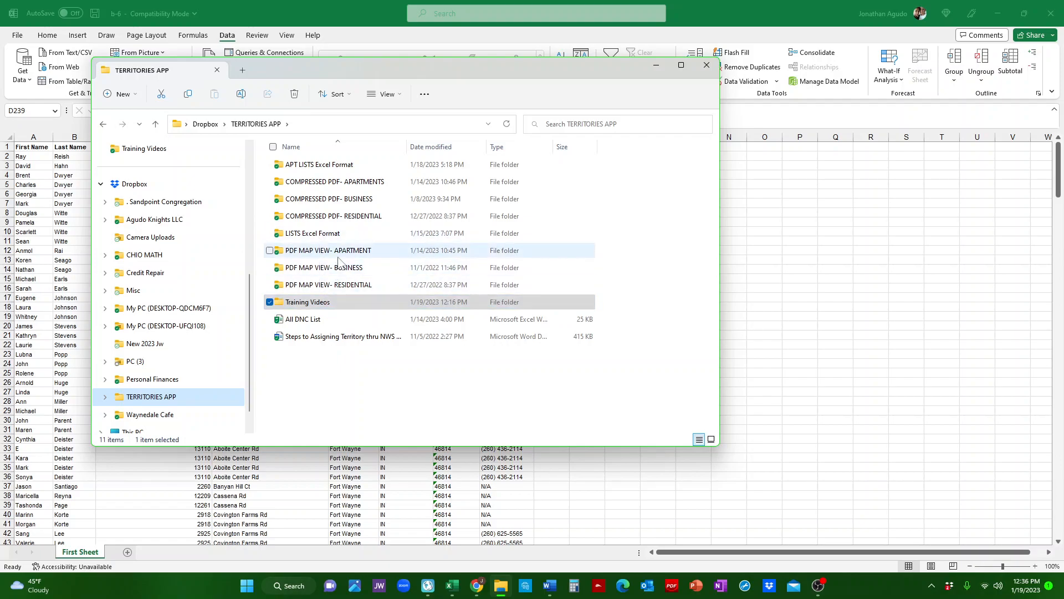
double_click(347, 239)
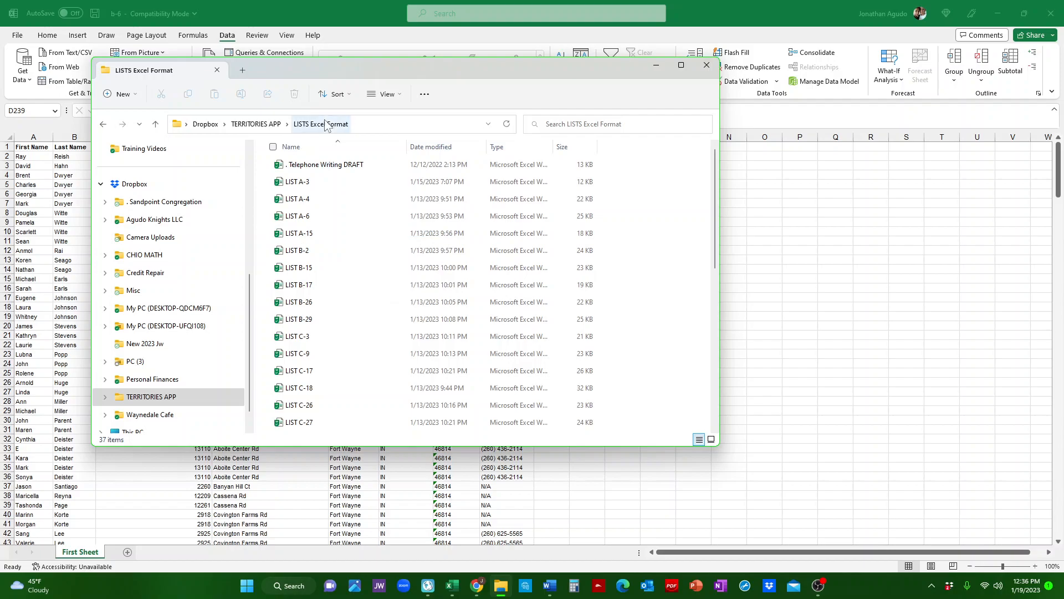
click(342, 166)
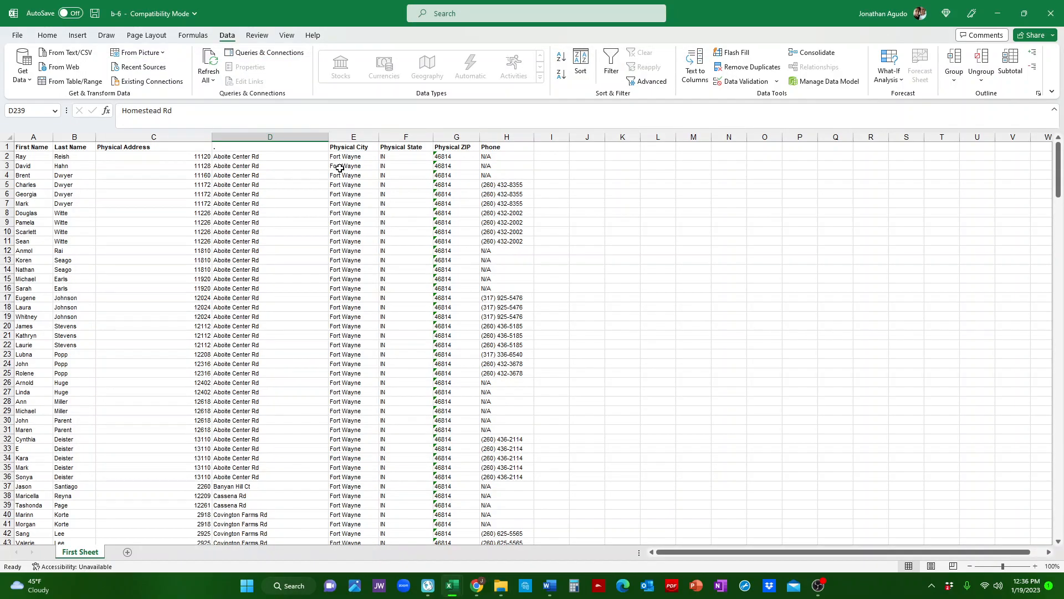
scroll(315, 291, up, 12)
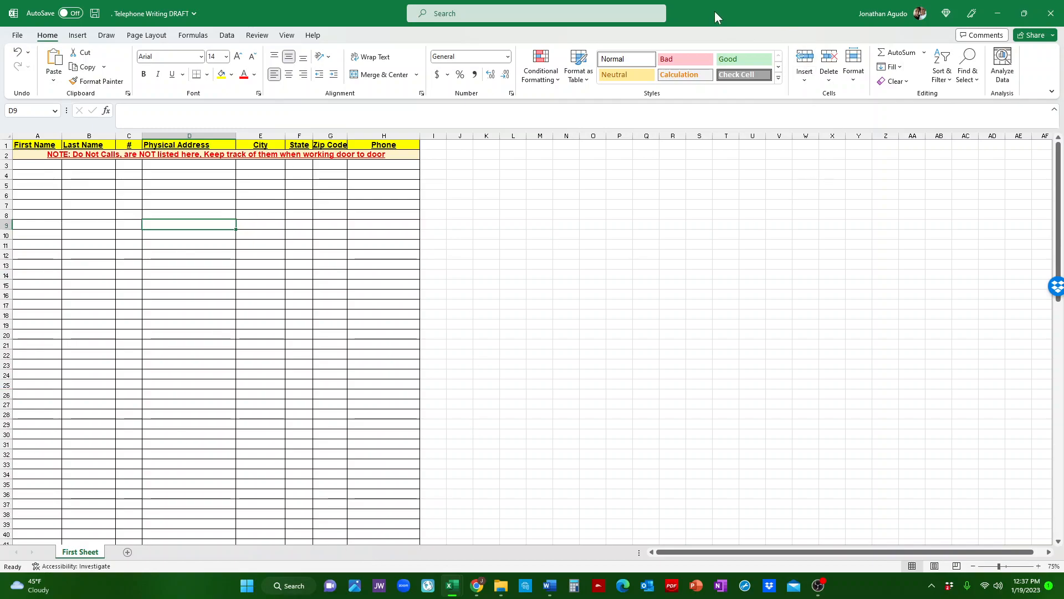
drag(688, 12, 1060, 222)
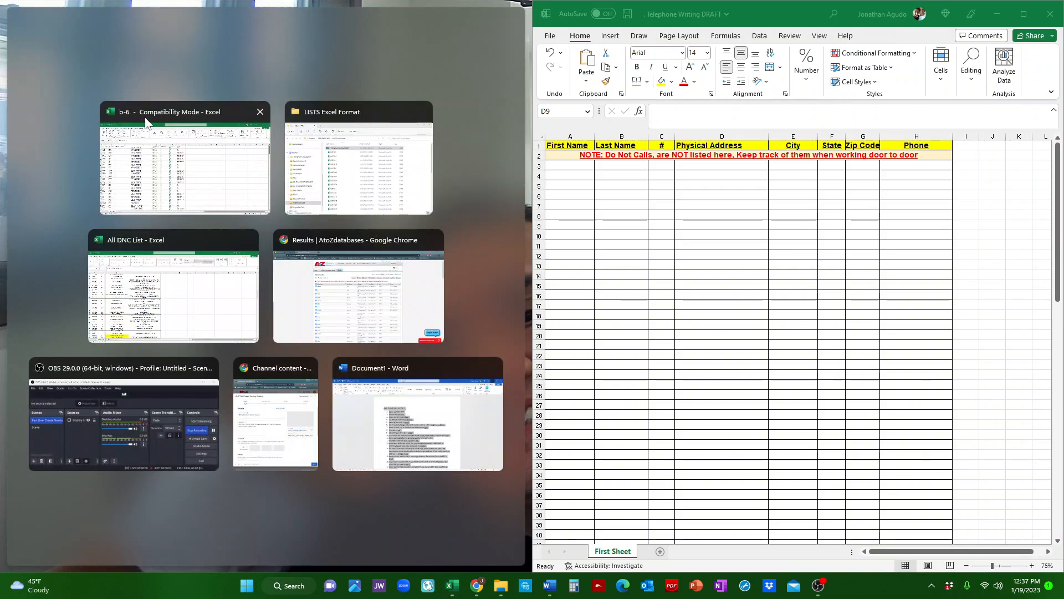
click(142, 117)
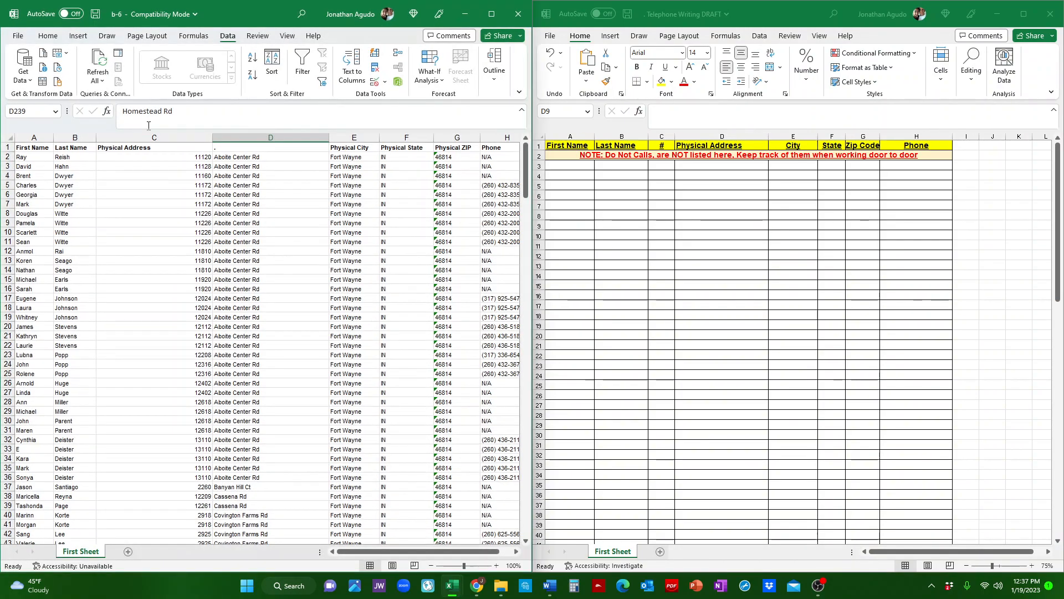
Copy all b-6 records without the header row and paste them as values into the draft workbook starting at cell A3.
click(26, 156)
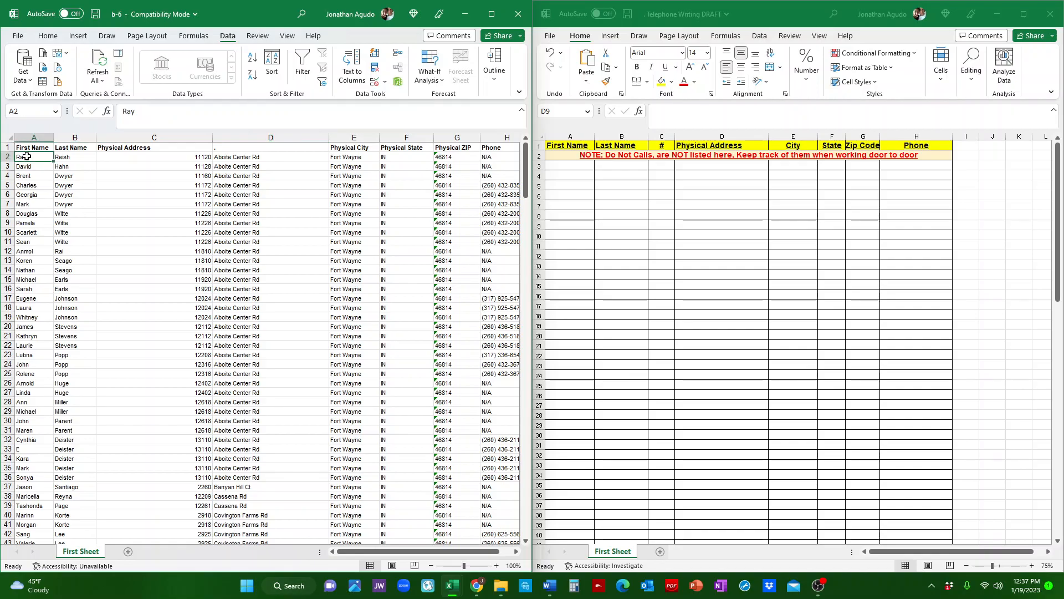
drag(26, 156, 434, 504)
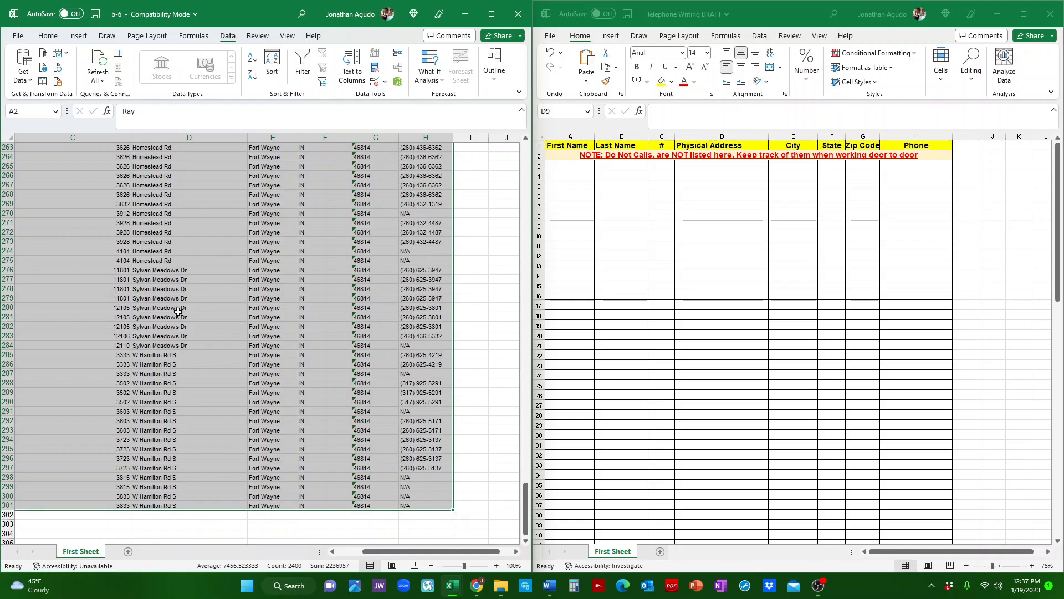
right_click(228, 309)
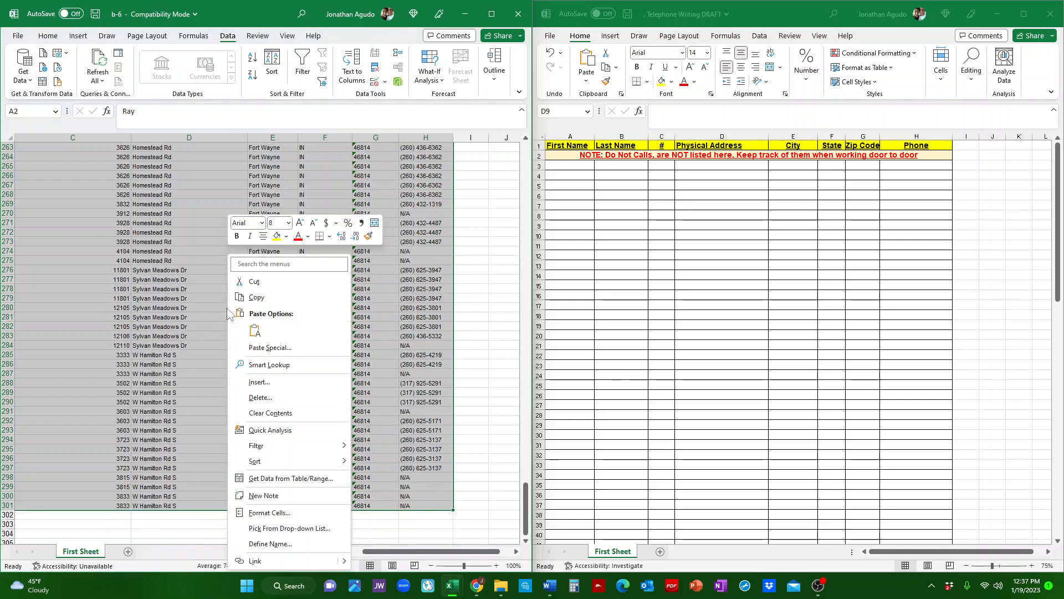
click(257, 300)
click(566, 168)
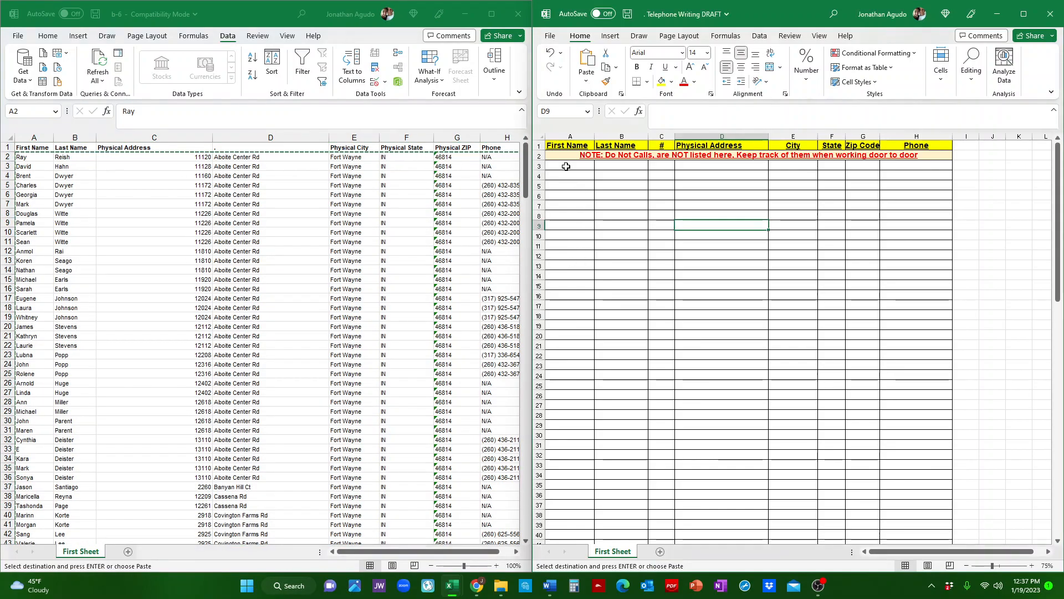
click(562, 167)
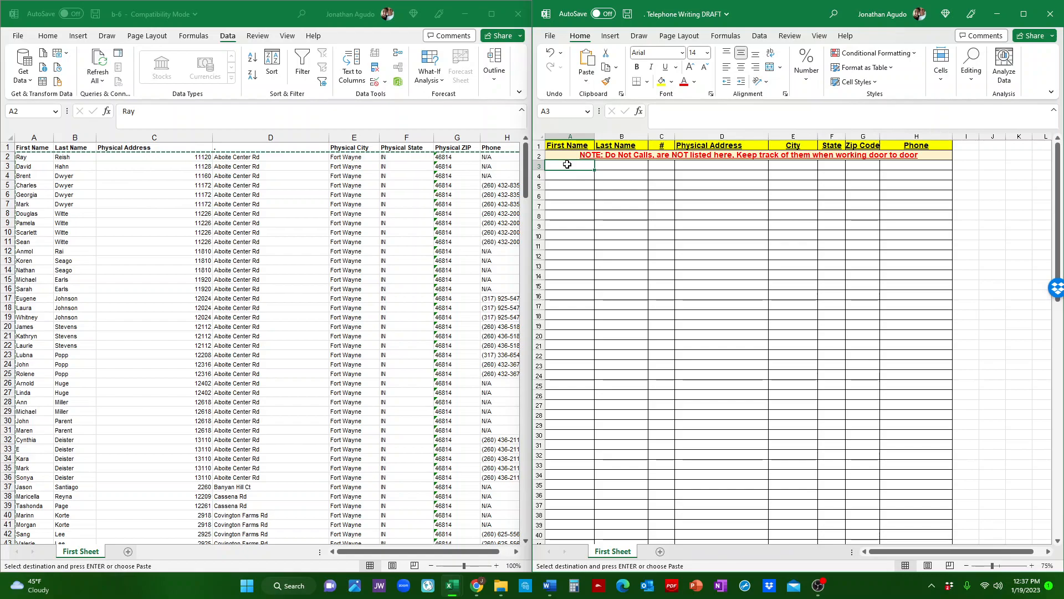
right_click(567, 164)
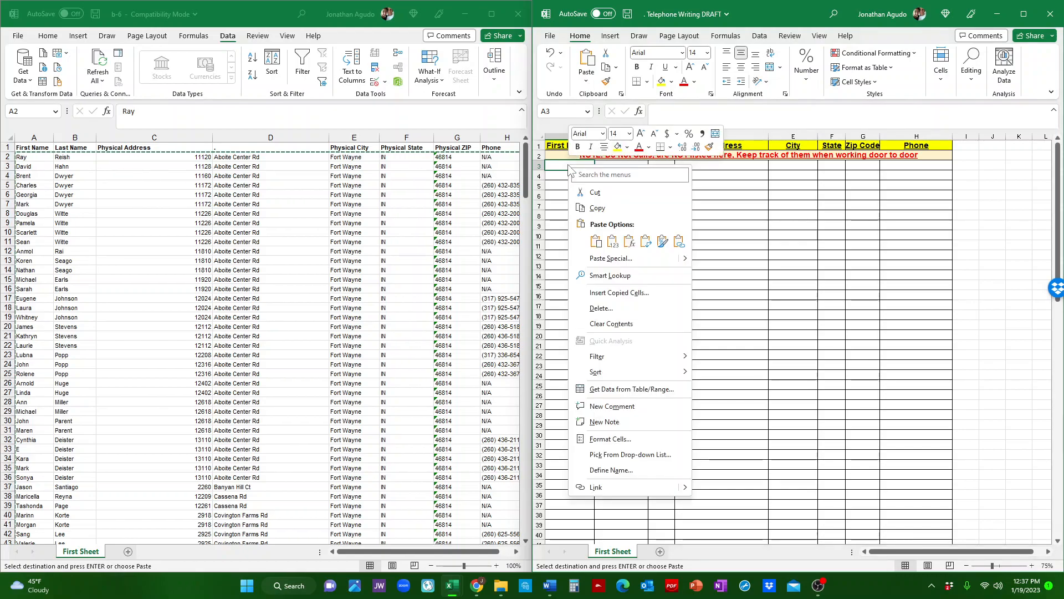
click(612, 241)
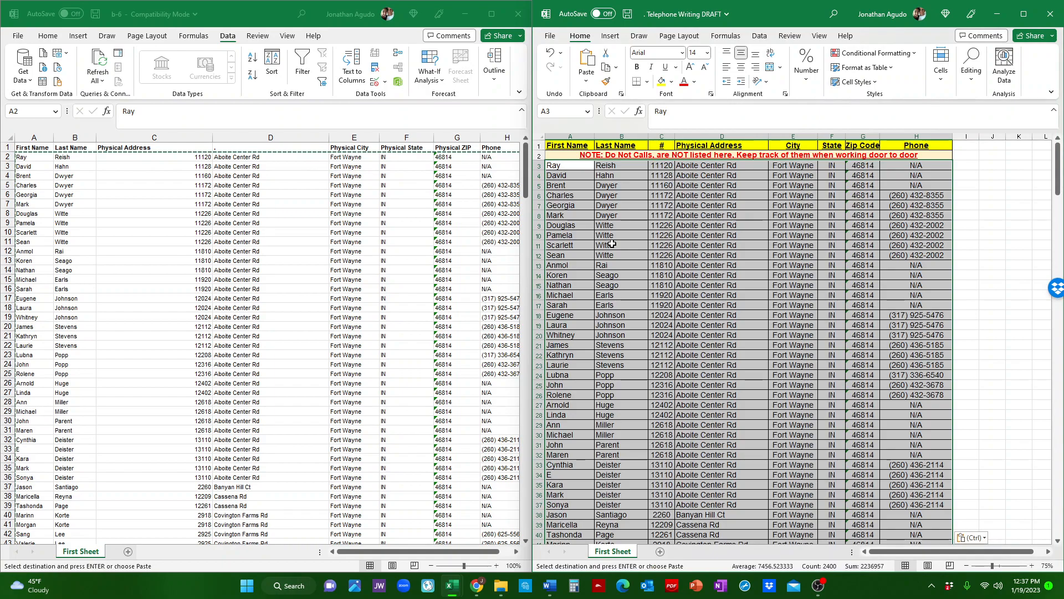
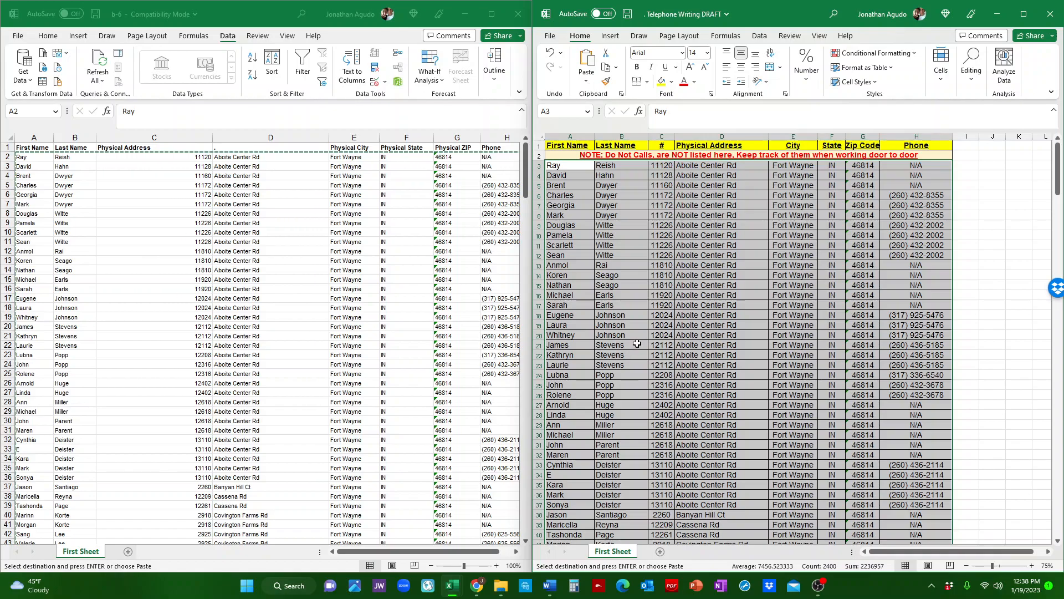
Examine the pasted records down to the last row for consistent text formatting and borders.
scroll(642, 345, down, 11)
scroll(631, 354, down, 13)
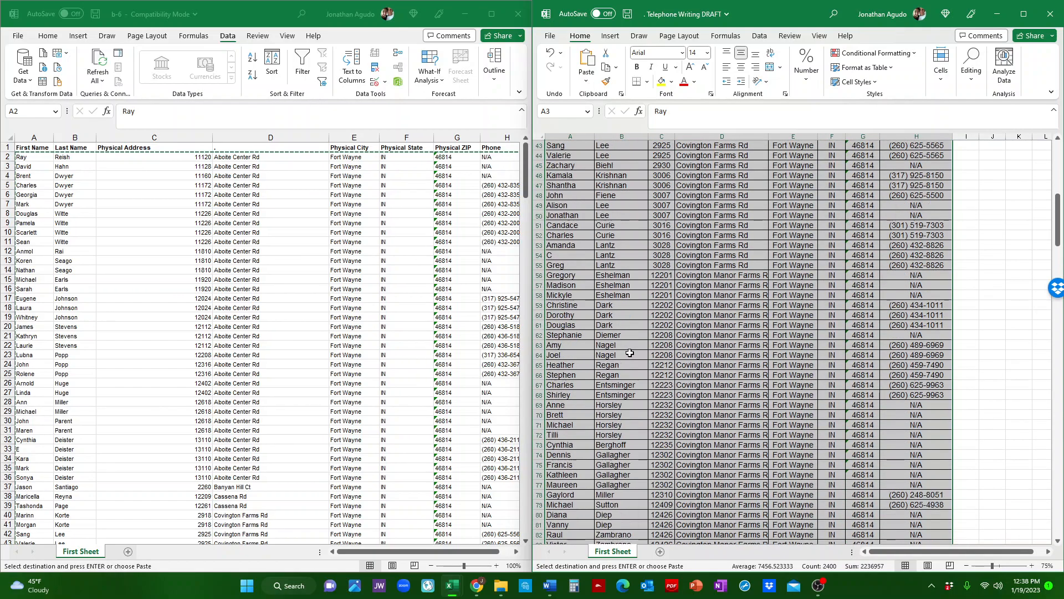
scroll(631, 353, down, 4)
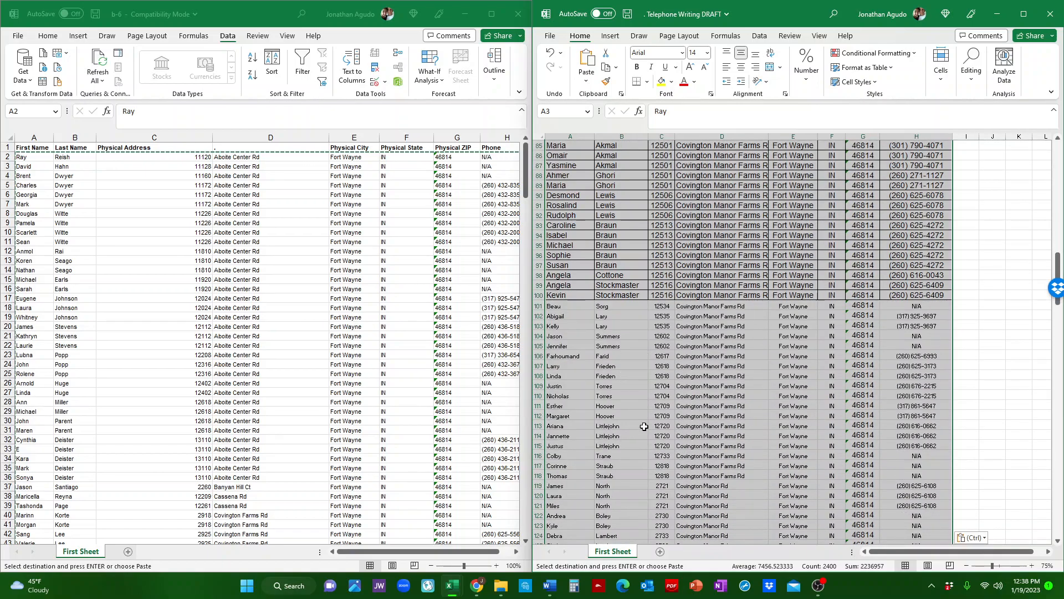
scroll(733, 400, down, 7)
scroll(708, 285, up, 7)
scroll(784, 344, down, 20)
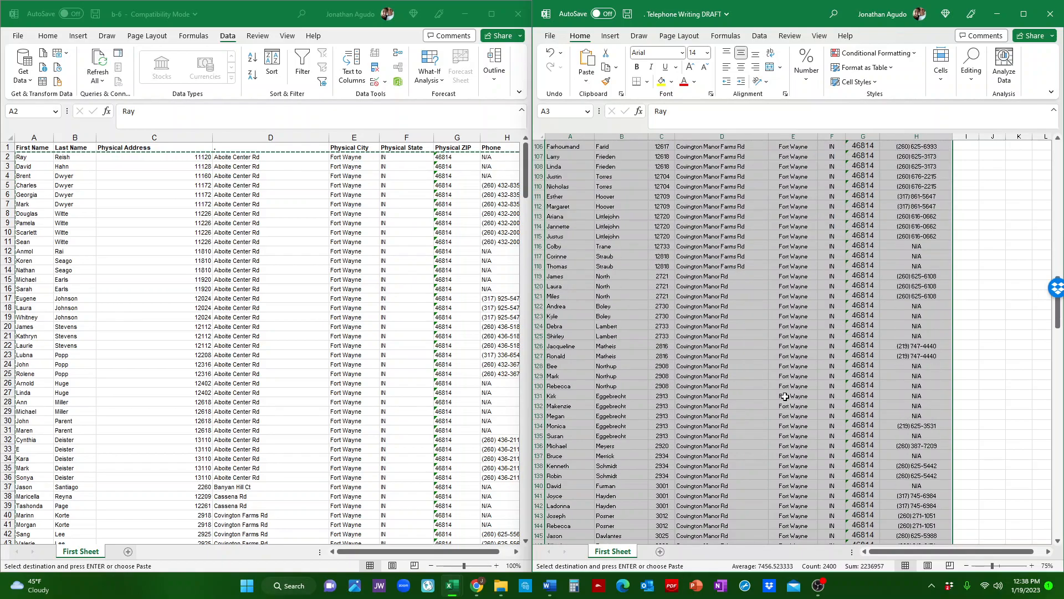
scroll(784, 396, down, 20)
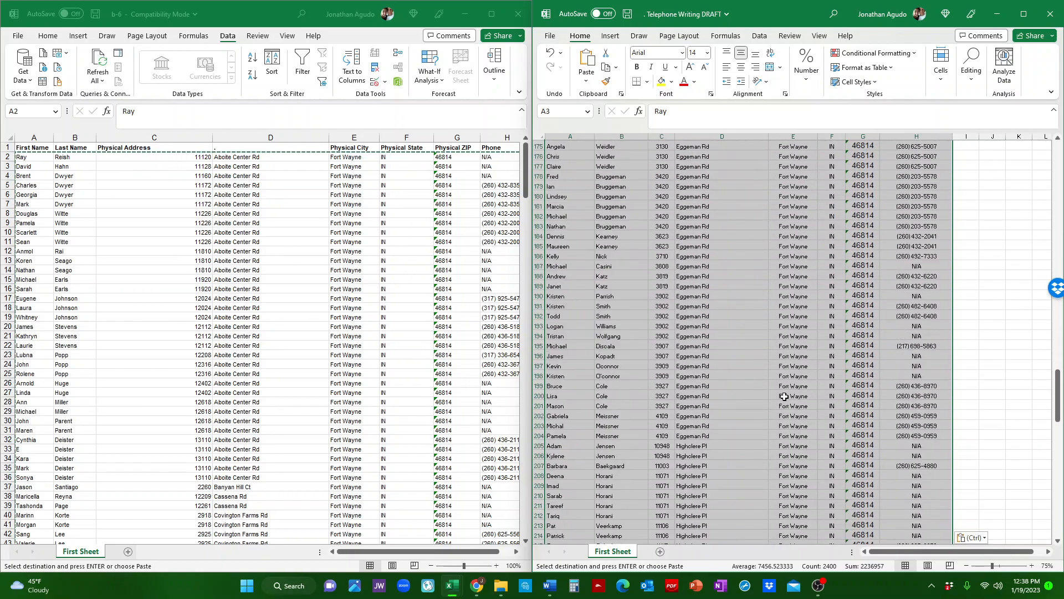
scroll(780, 388, down, 7)
scroll(703, 361, down, 12)
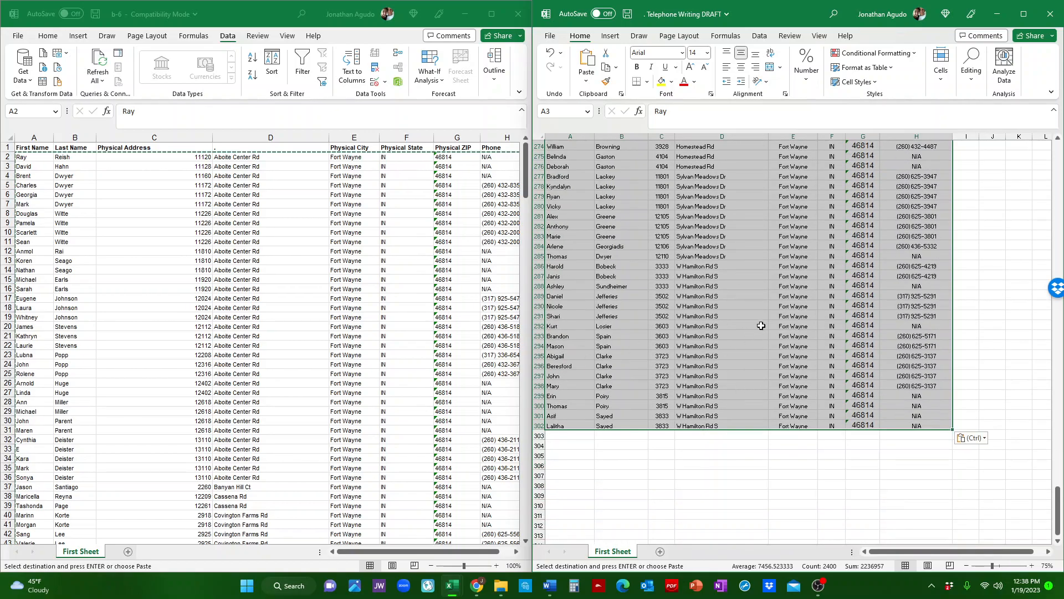
click(747, 316)
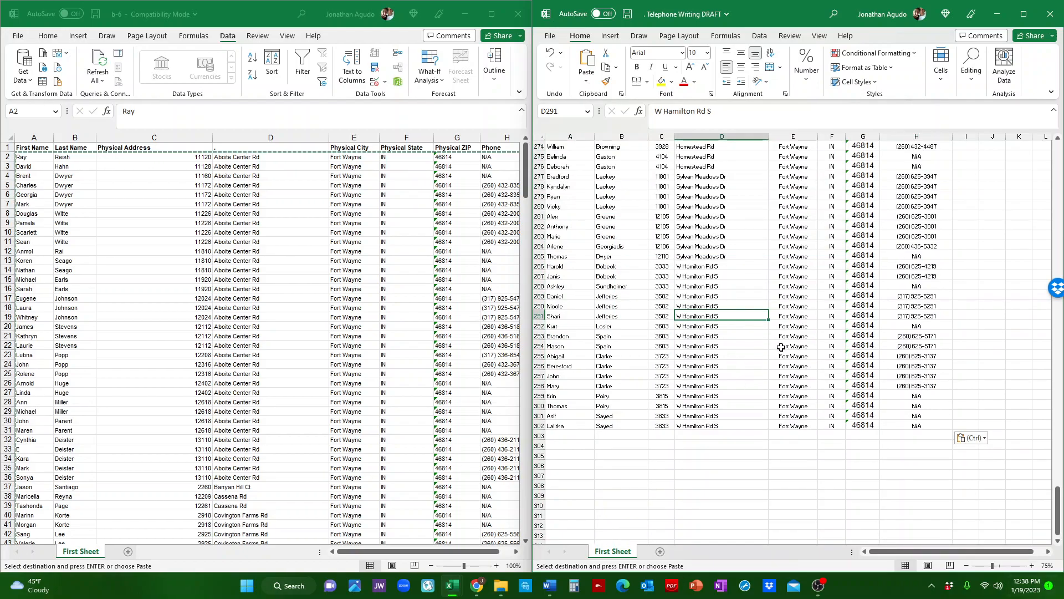
Set the font size of the records in rows 101 to 302, columns A to H, to 14.
drag(909, 424, 573, 330)
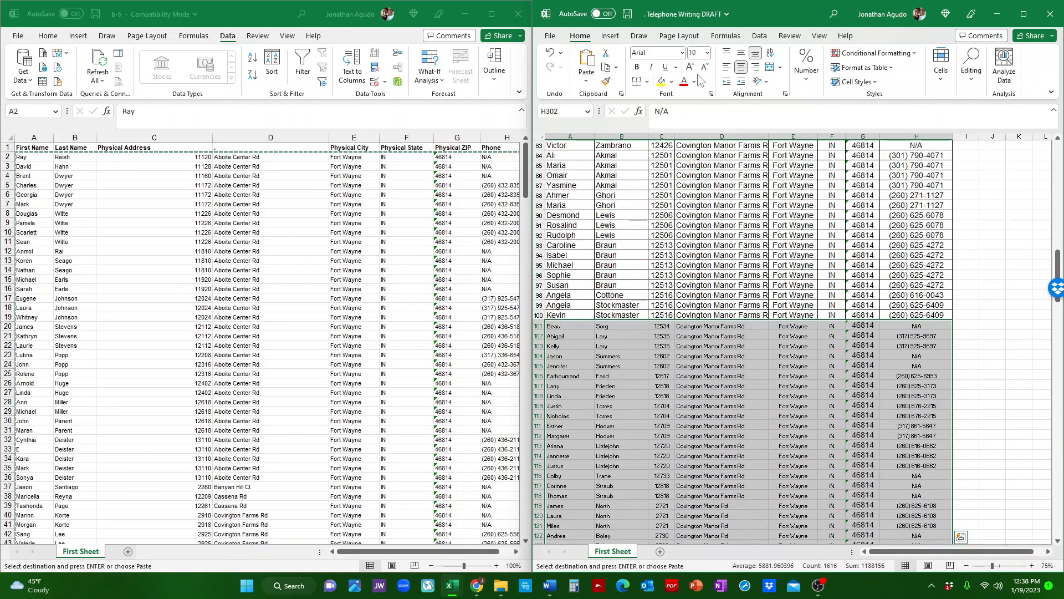
click(708, 53)
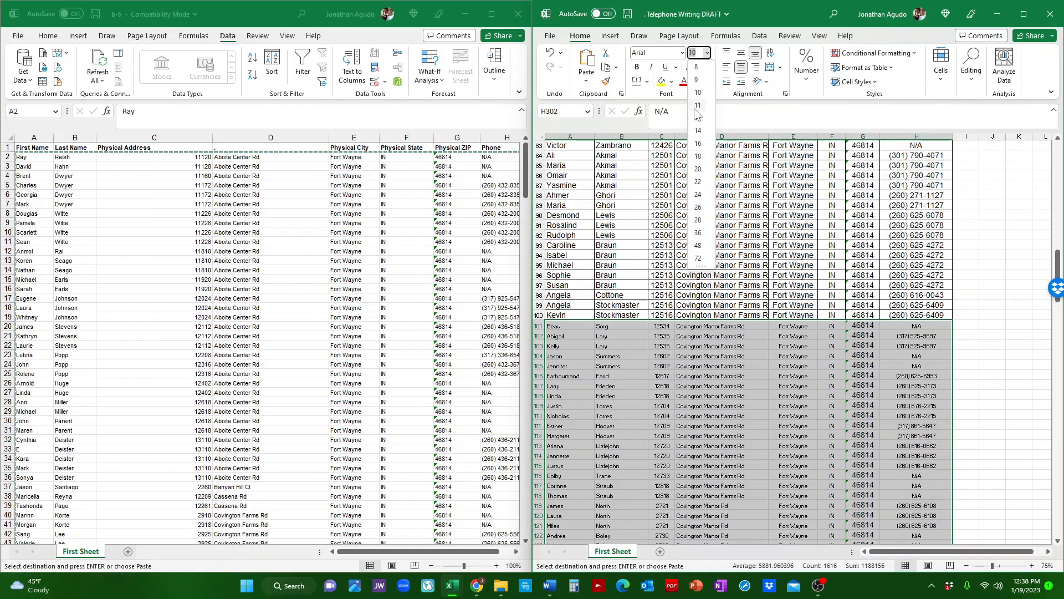
click(699, 131)
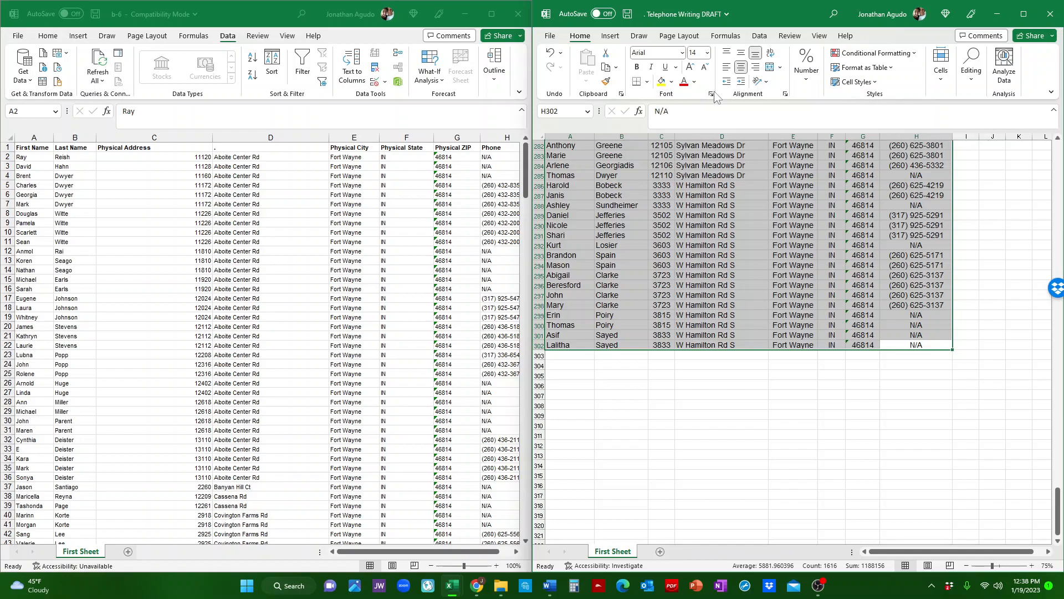
Apply all borders to the records in rows 101 to 302, columns A to H.
click(651, 88)
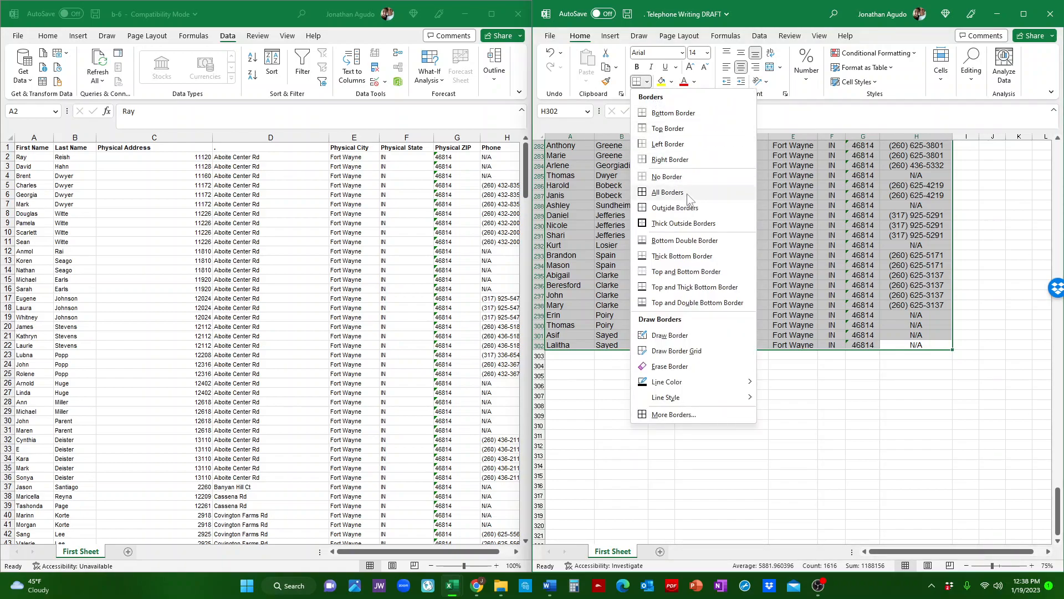
click(667, 192)
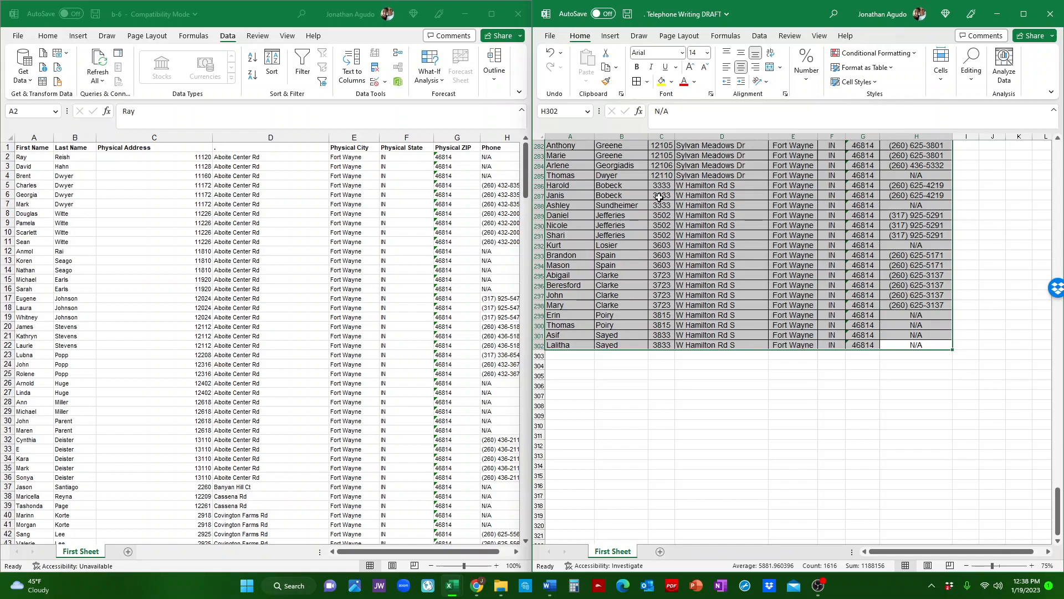
Set the font size of the overlong street names in Physical Address cells D56 to D118 to 12.
scroll(818, 313, up, 20)
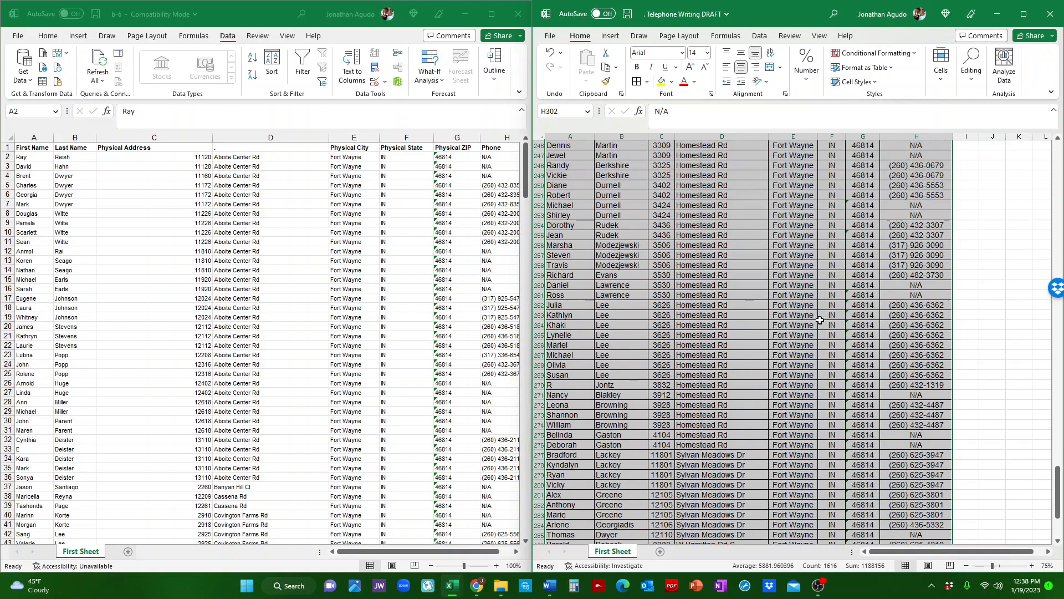
scroll(818, 313, up, 20)
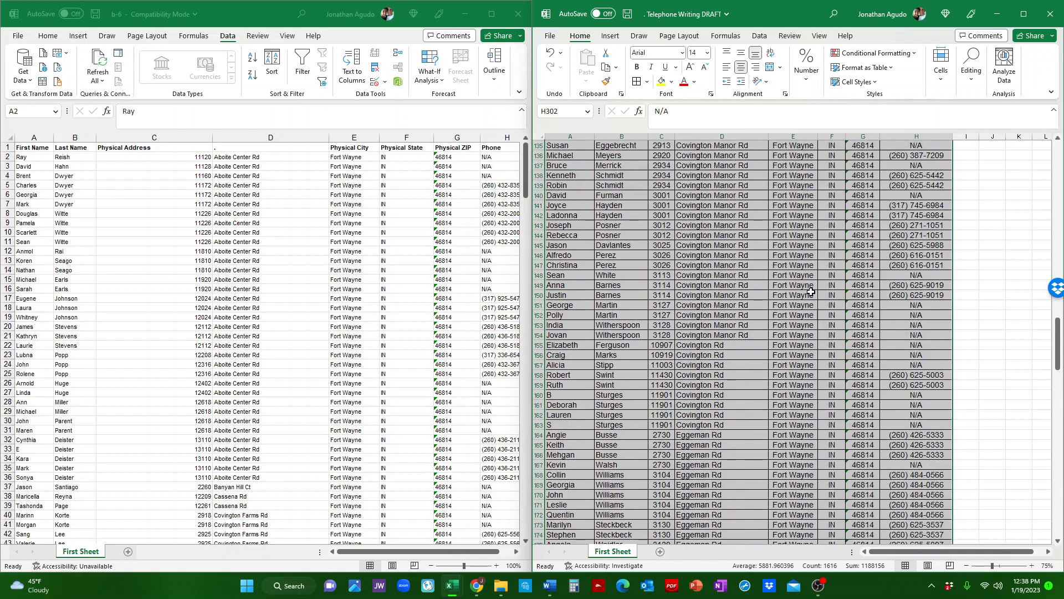
scroll(697, 357, up, 13)
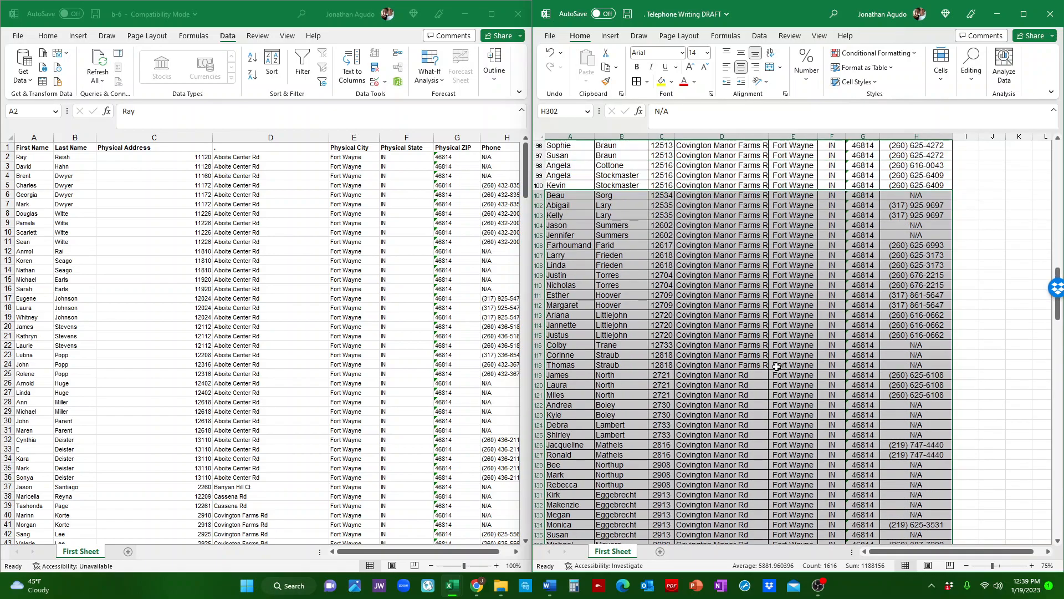
scroll(777, 367, up, 1)
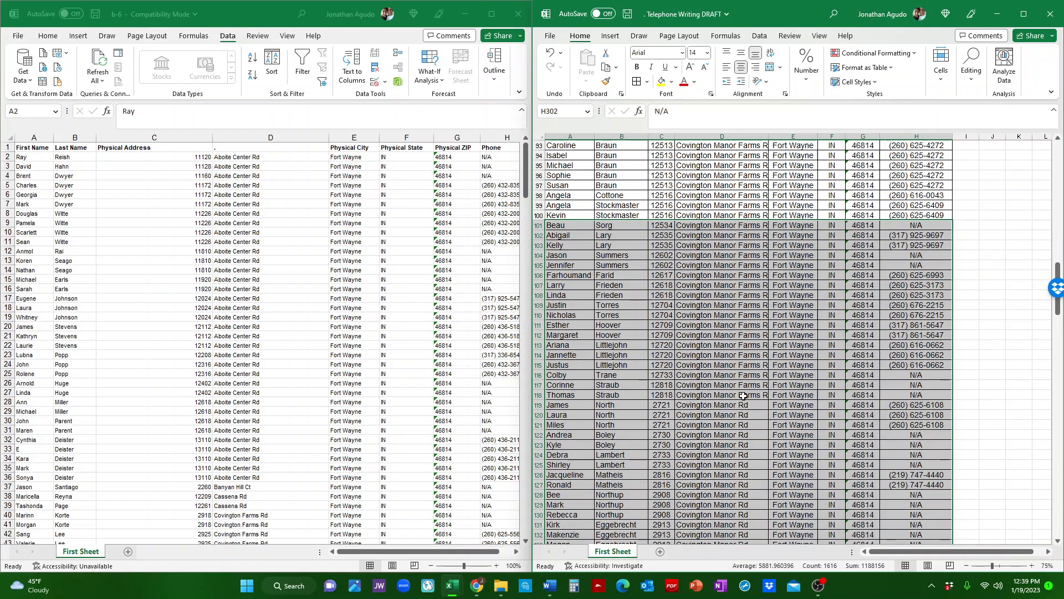
click(747, 395)
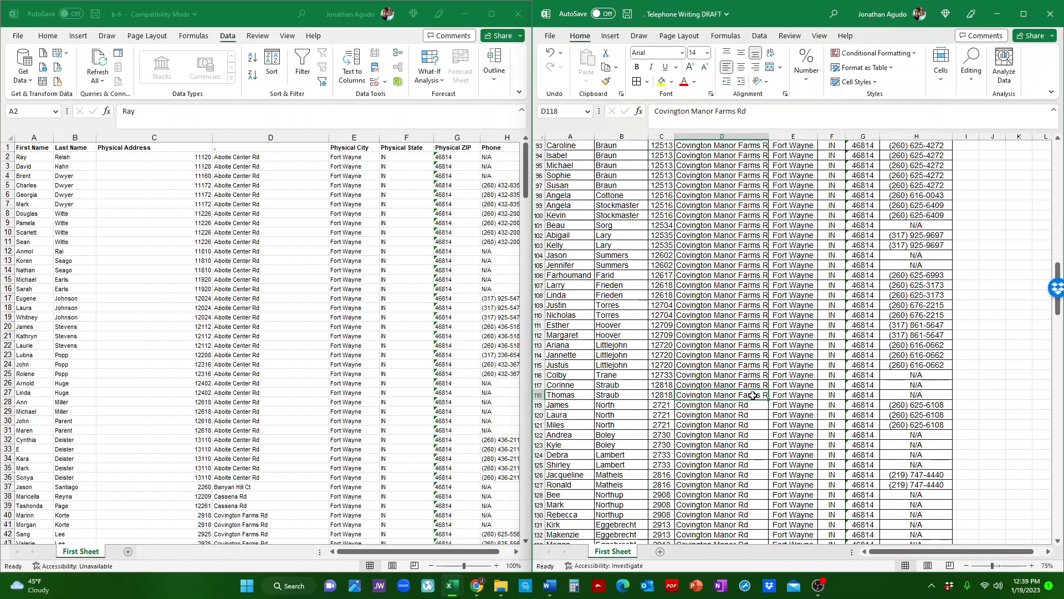
double_click(753, 395)
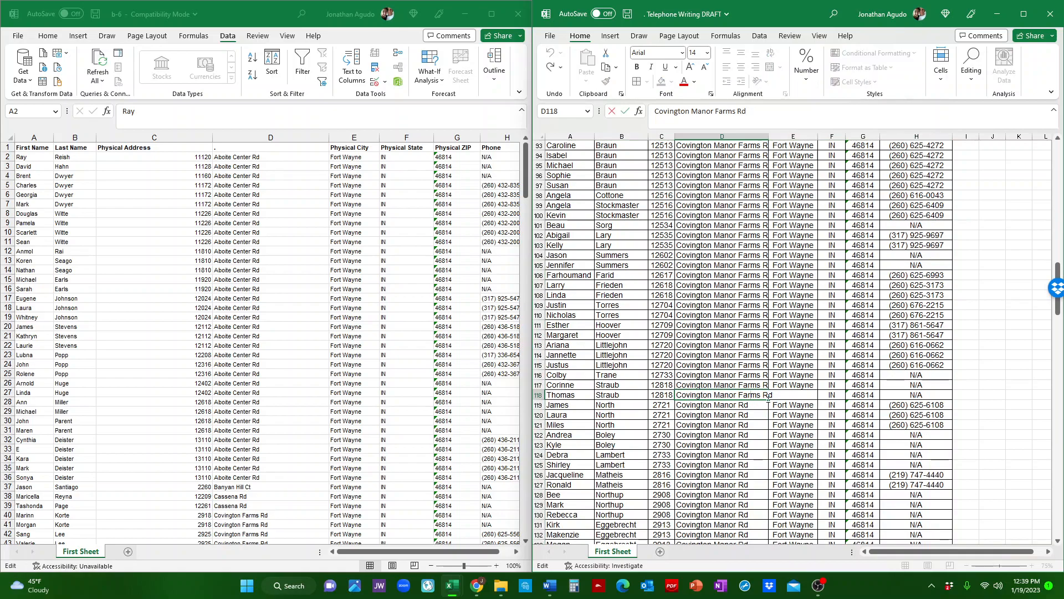
click(761, 417)
click(751, 397)
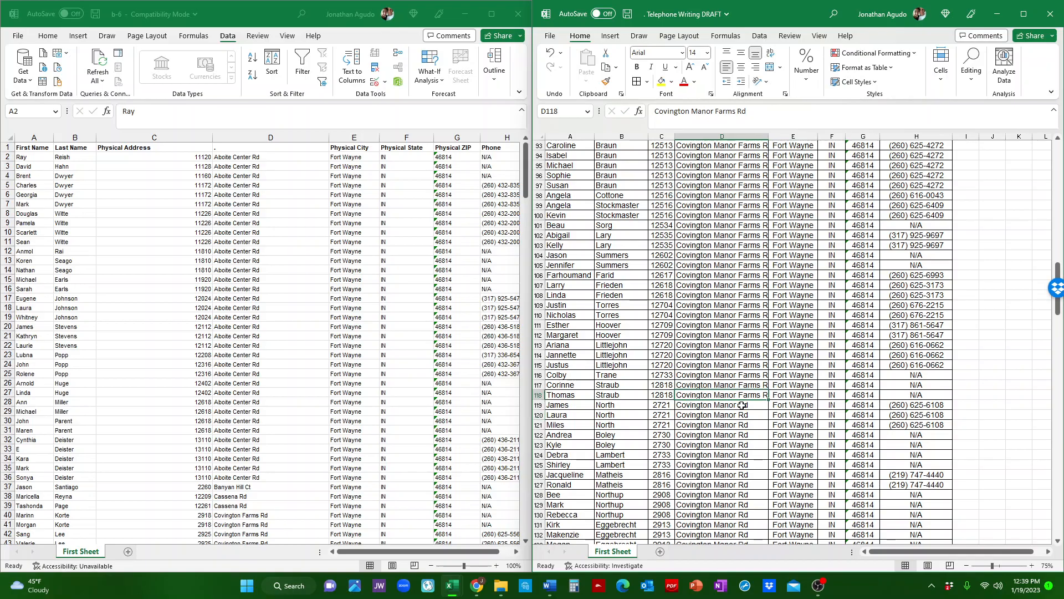
drag(747, 395, 721, 456)
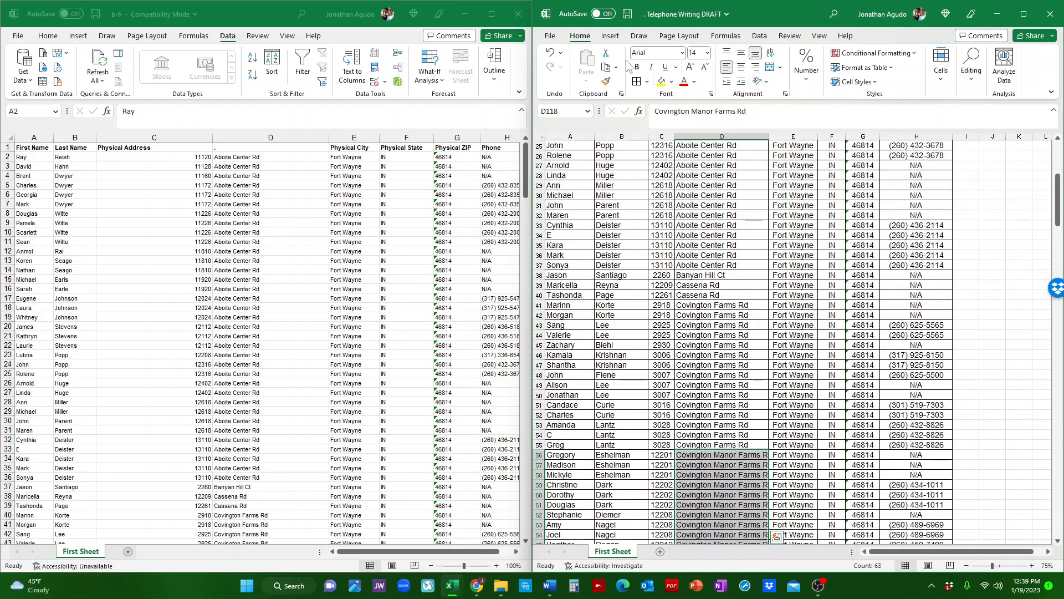
click(707, 52)
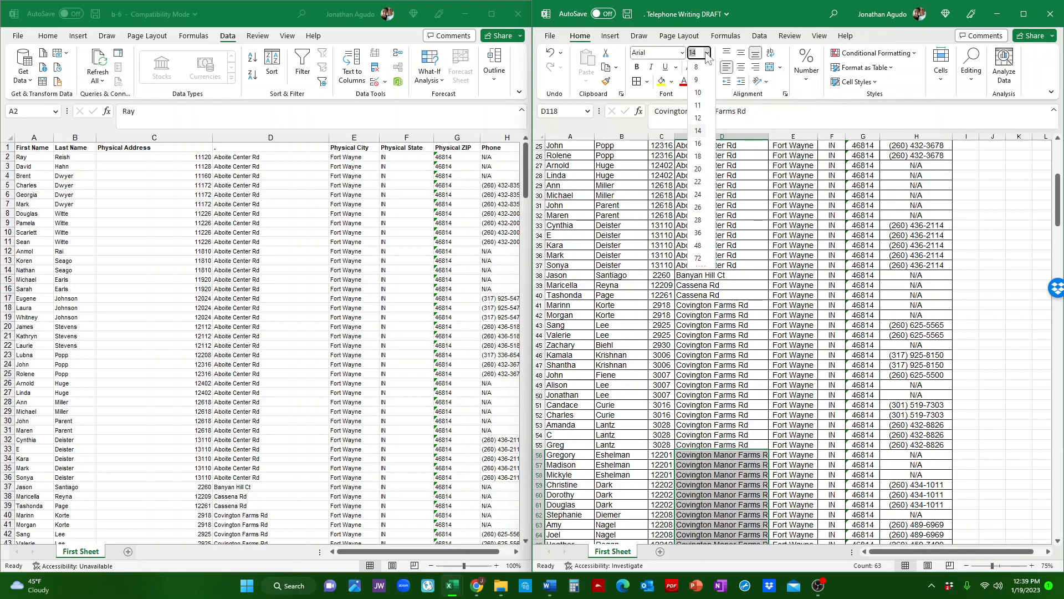
click(698, 118)
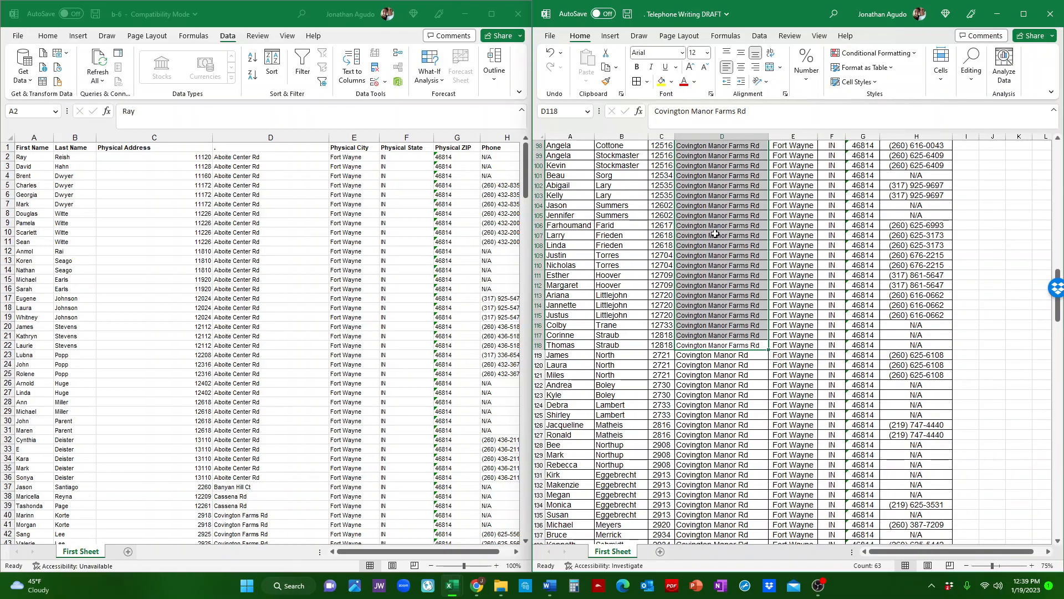
scroll(734, 274, up, 11)
scroll(734, 273, up, 20)
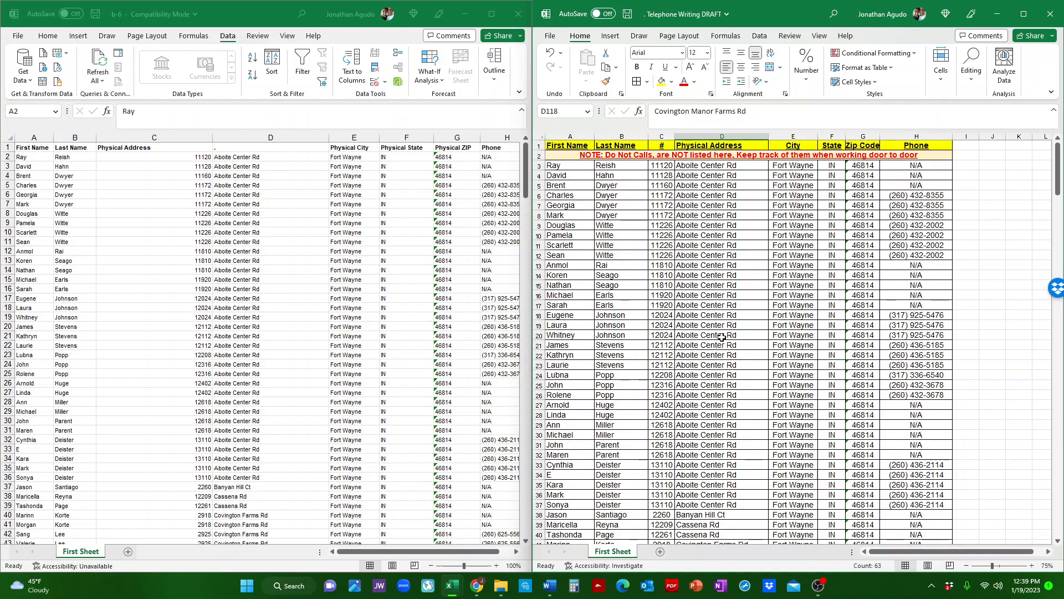
click(685, 313)
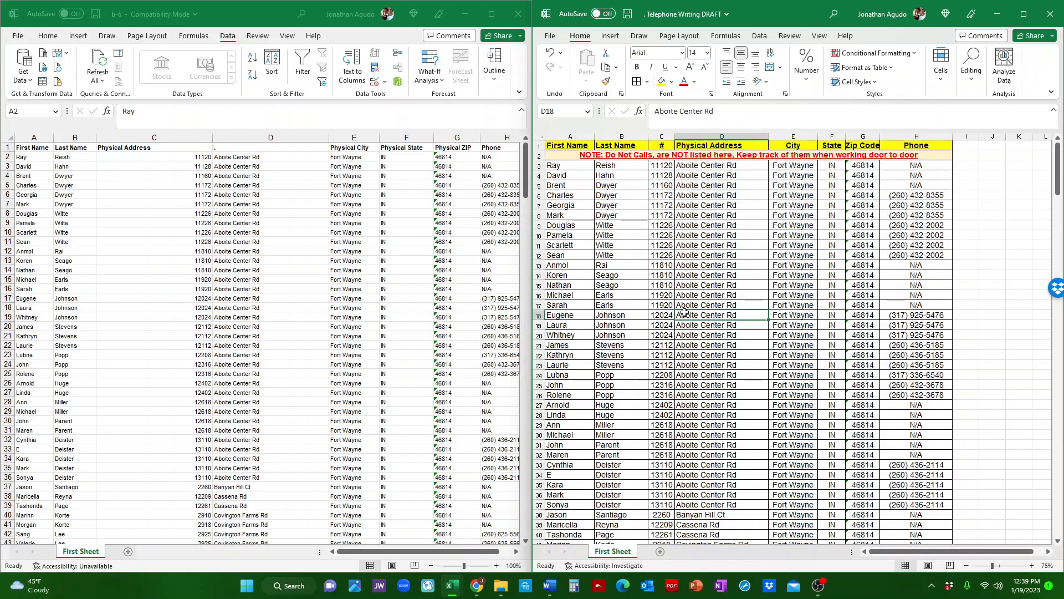
Start saving the draft workbook under a new name and browse to the TERRITORIES APP folder.
click(550, 36)
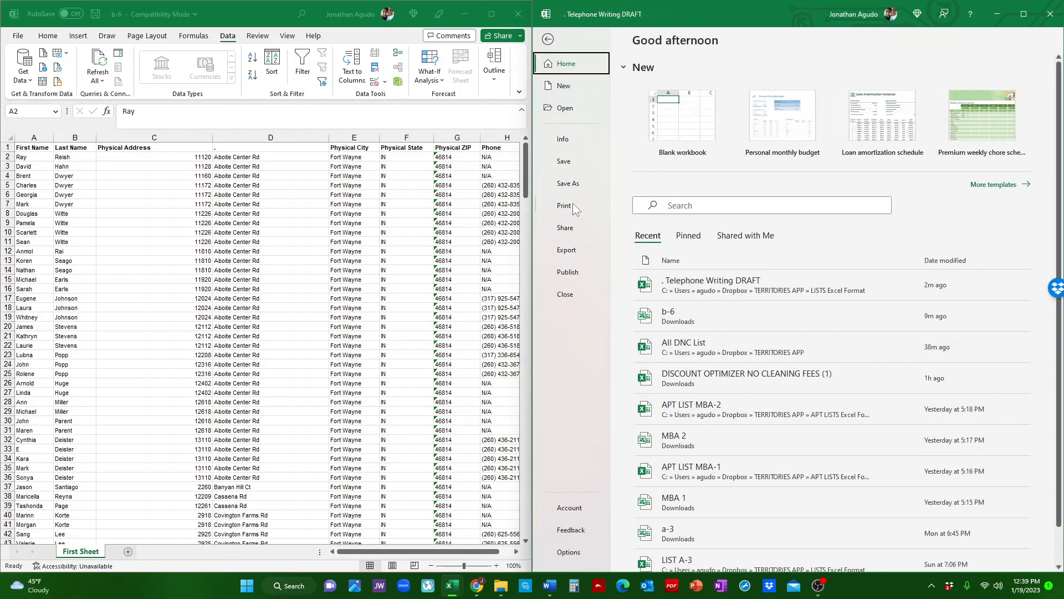
click(580, 185)
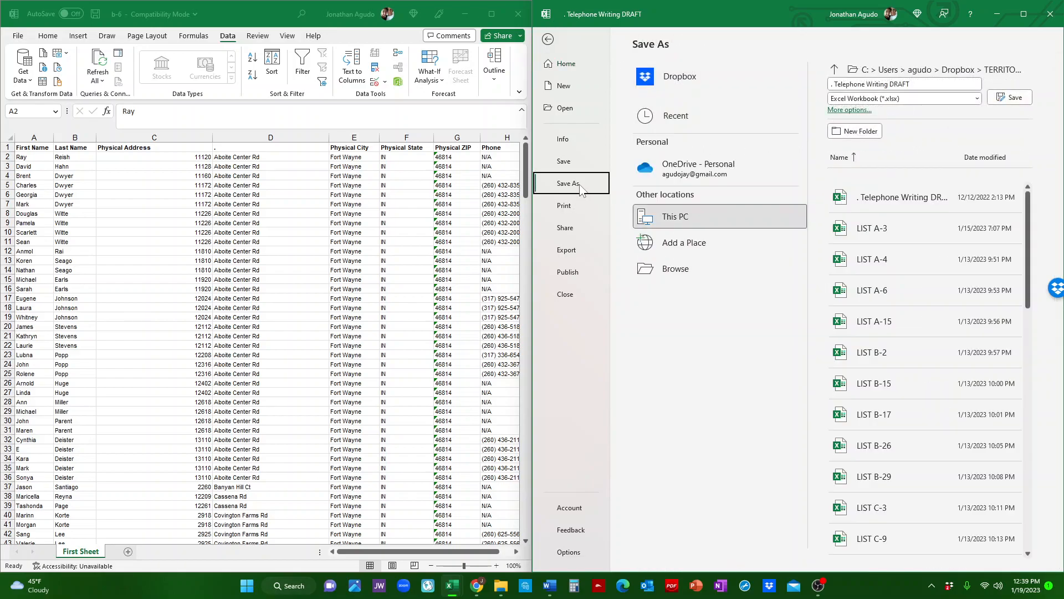
click(743, 275)
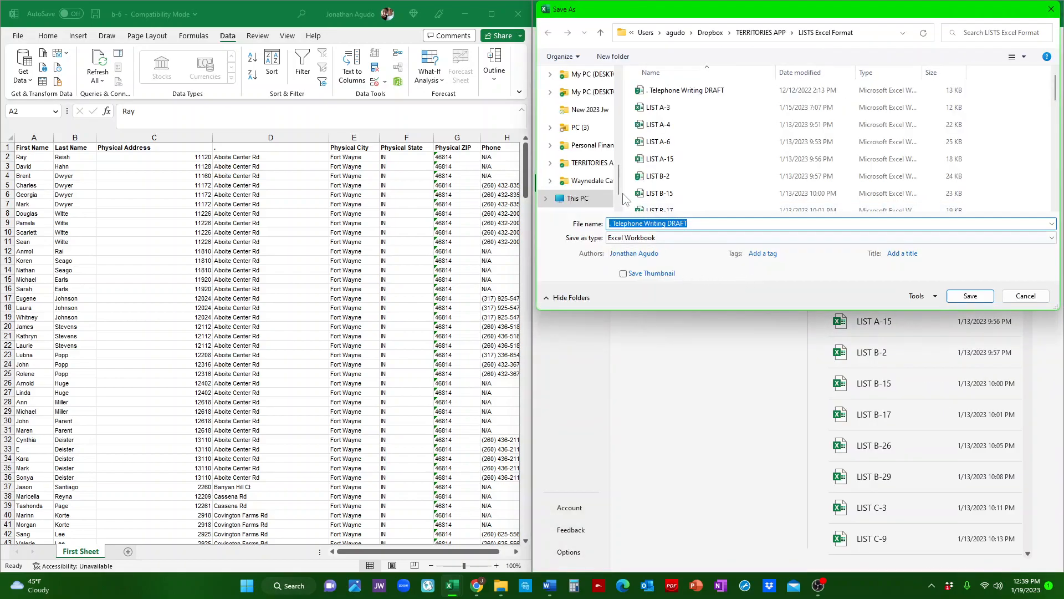
click(595, 163)
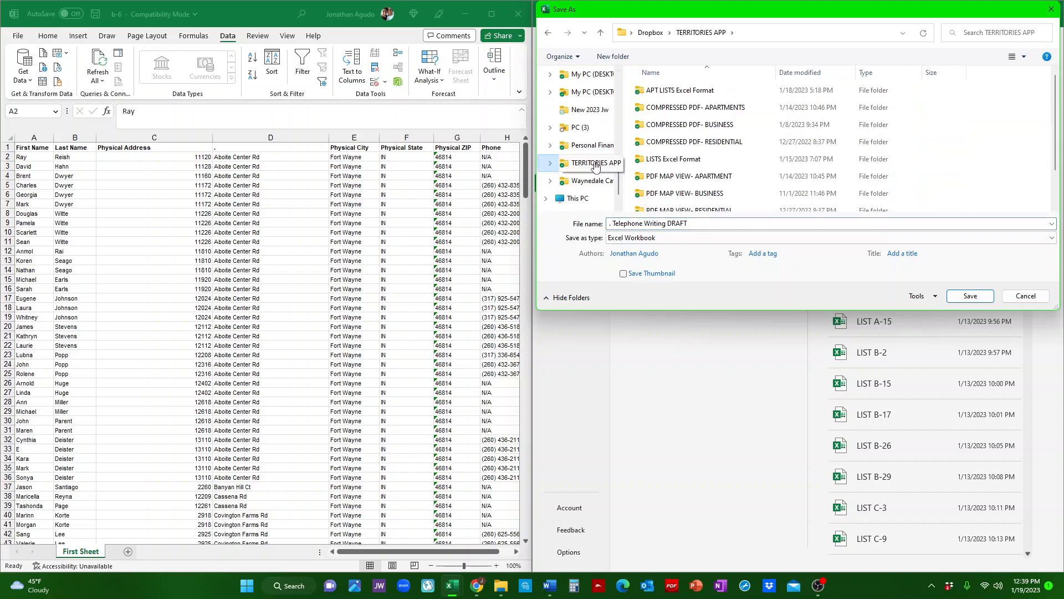
drag(801, 14, 768, 128)
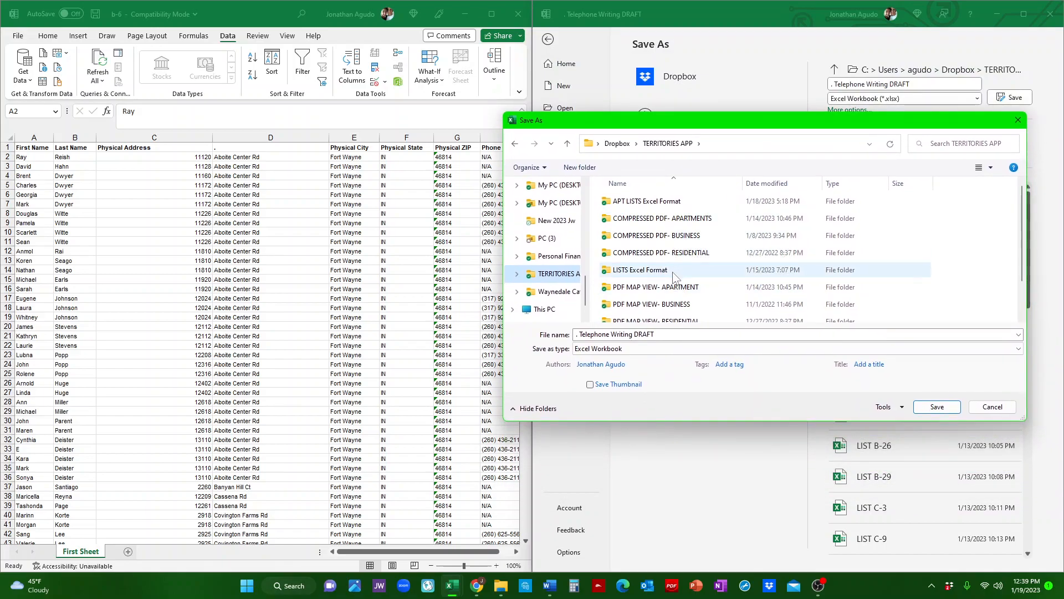
scroll(677, 274, down, 1)
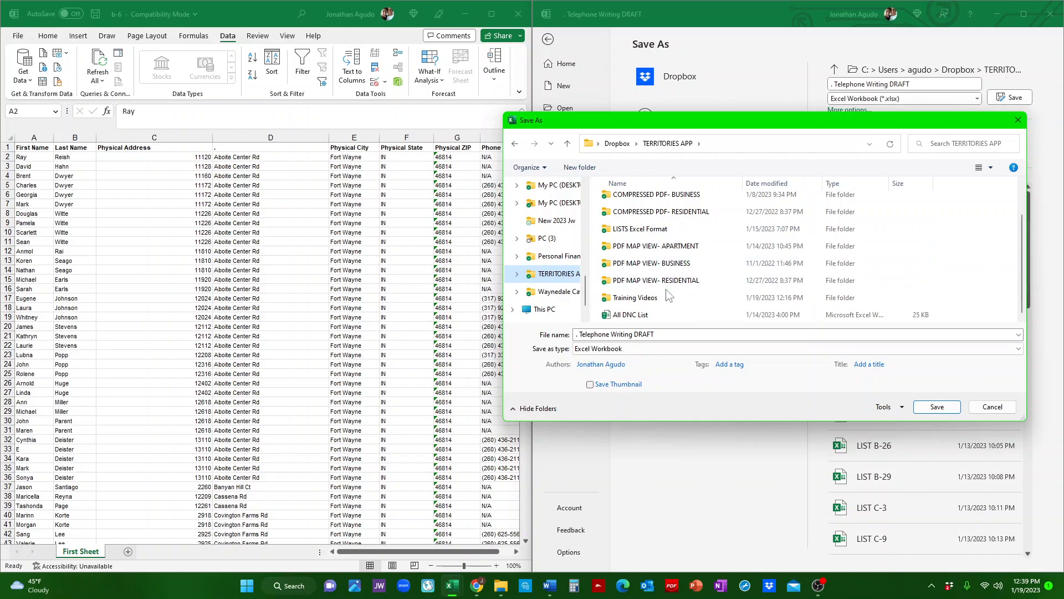
scroll(669, 294, up, 1)
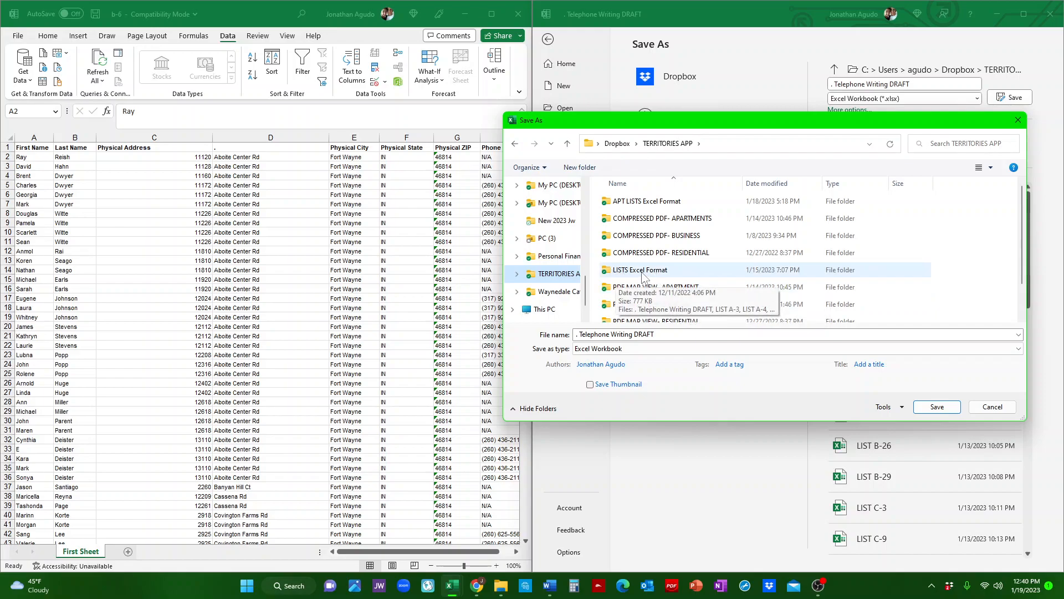
Try to rename the LISTS Excel Format folder to "RESIDENTIAL LISTS Excel Format".
click(621, 276)
click(621, 273)
click(615, 270)
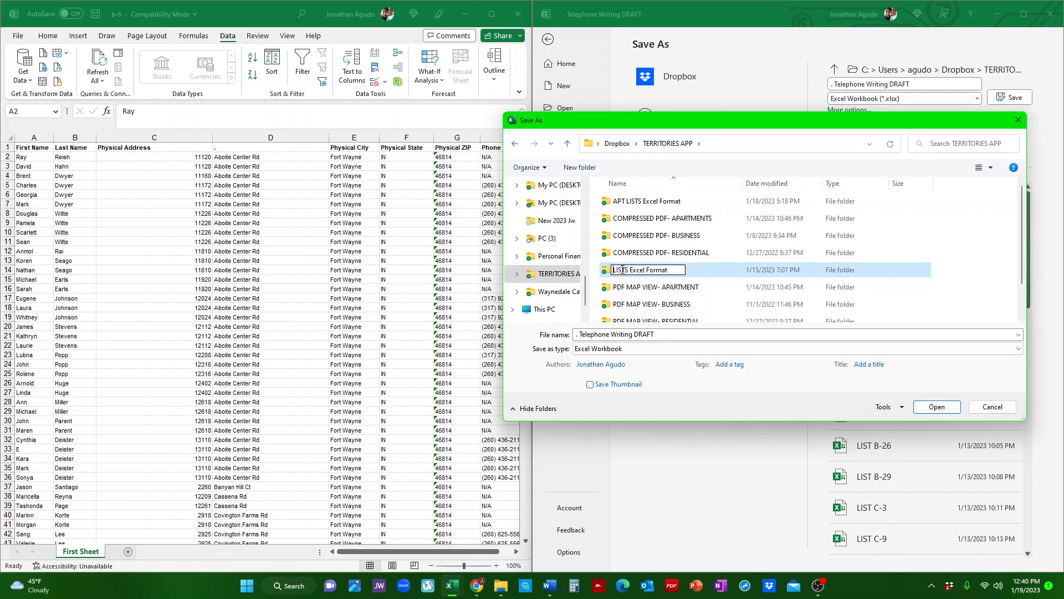
text(r)
key(BackSpace)
text(REE)
key(BackSpace)
text(SIDENTIAL)
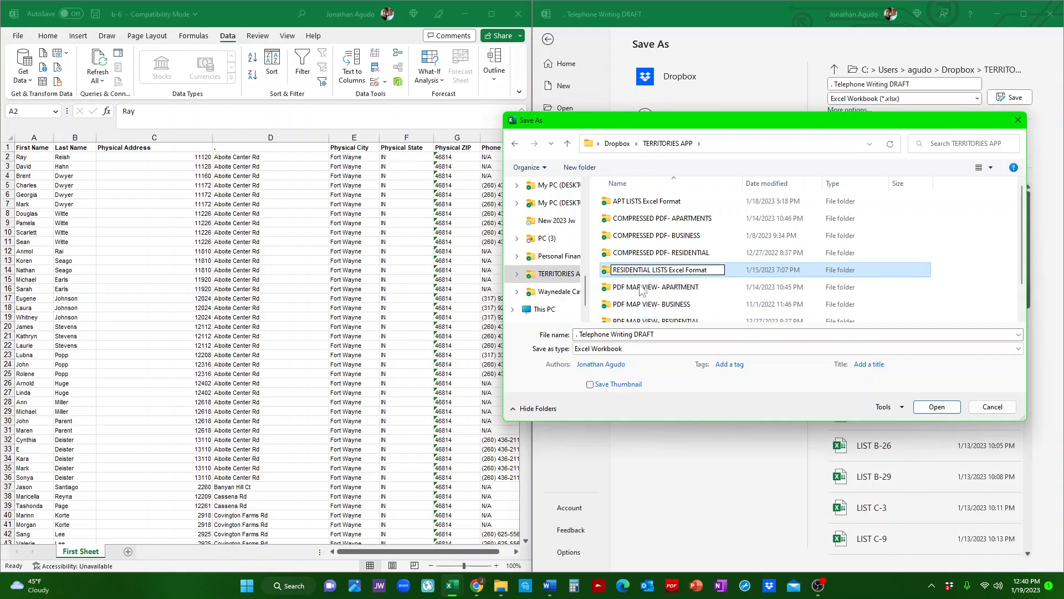
key(Return)
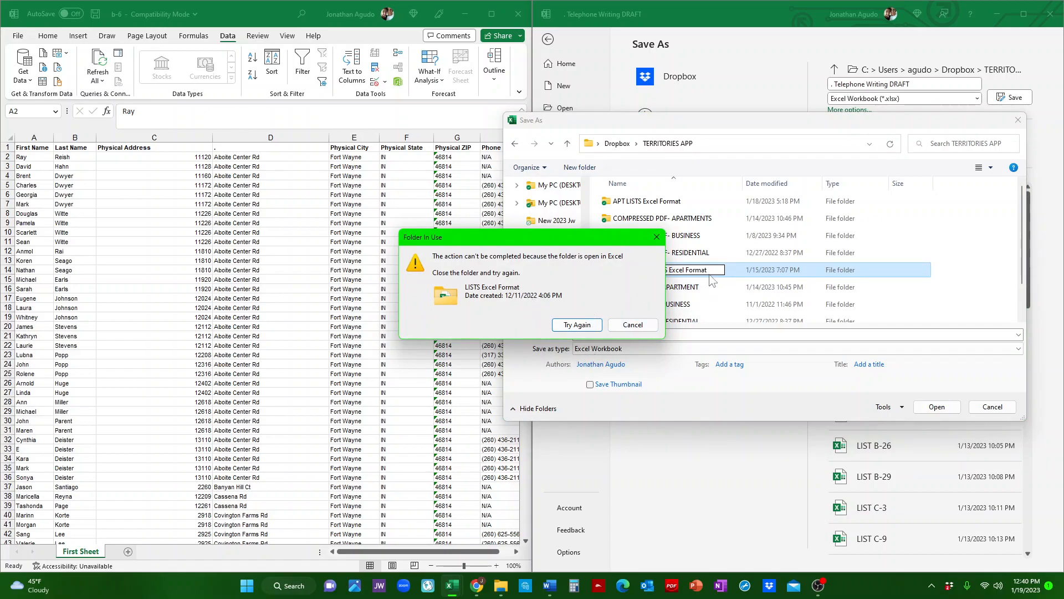
click(632, 325)
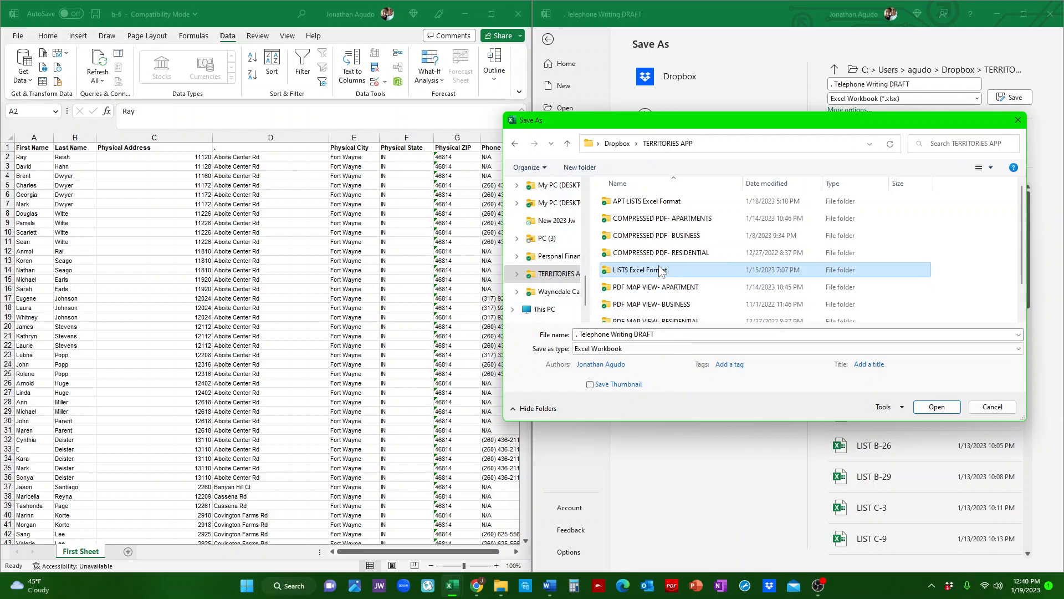
Save the workbook in the LISTS Excel Format folder as "LIST B-6".
double_click(660, 272)
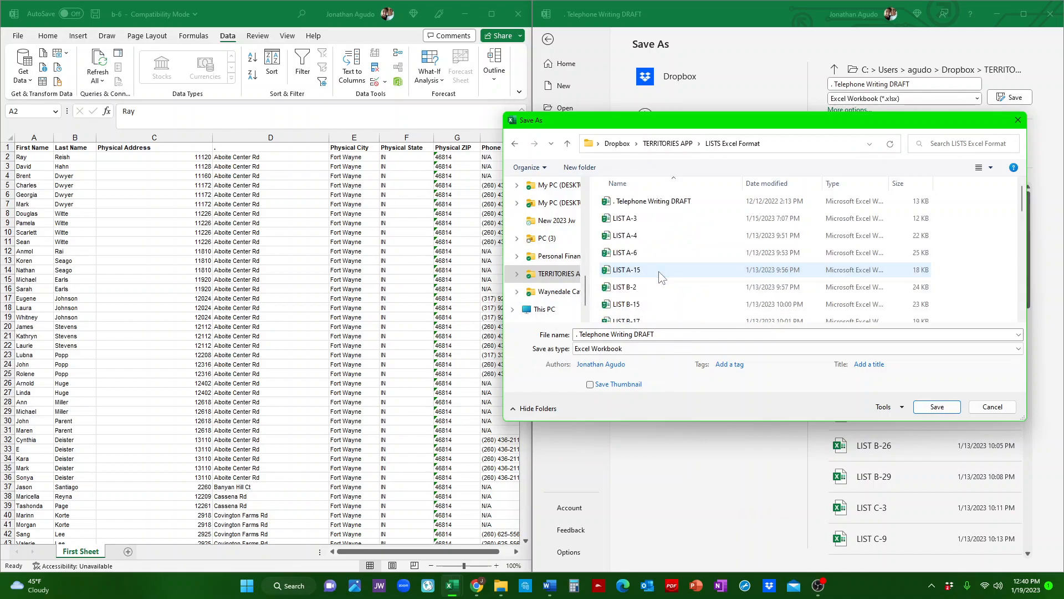
click(638, 335)
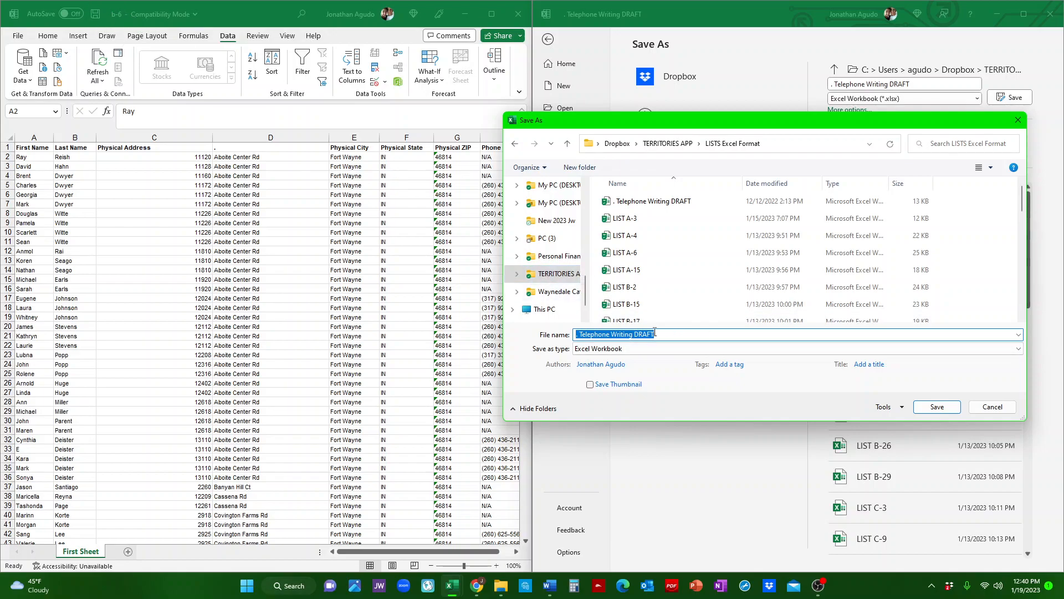
text(li)
text(L)
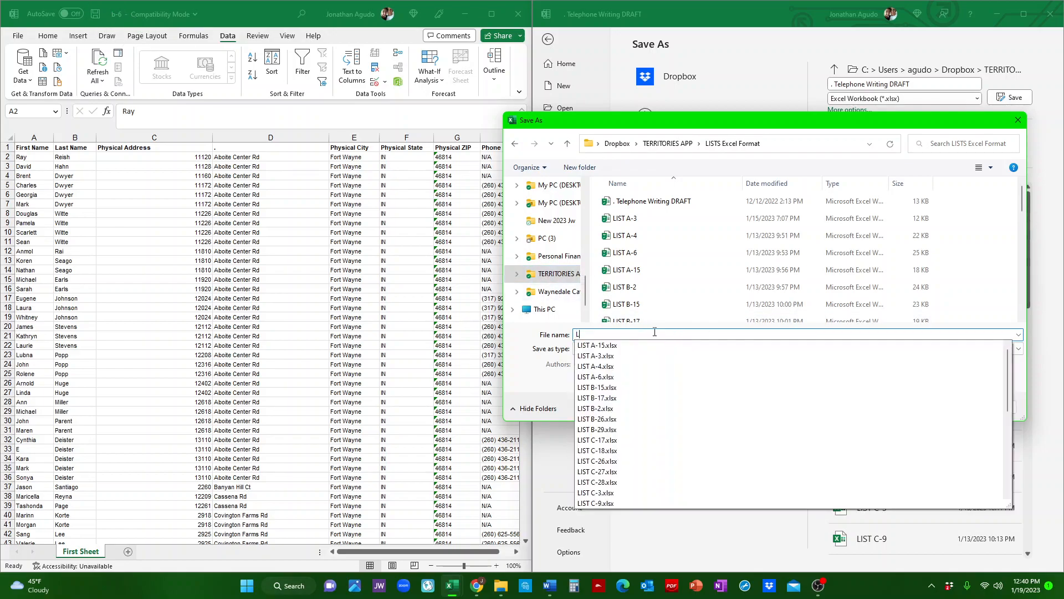
text(IST B)
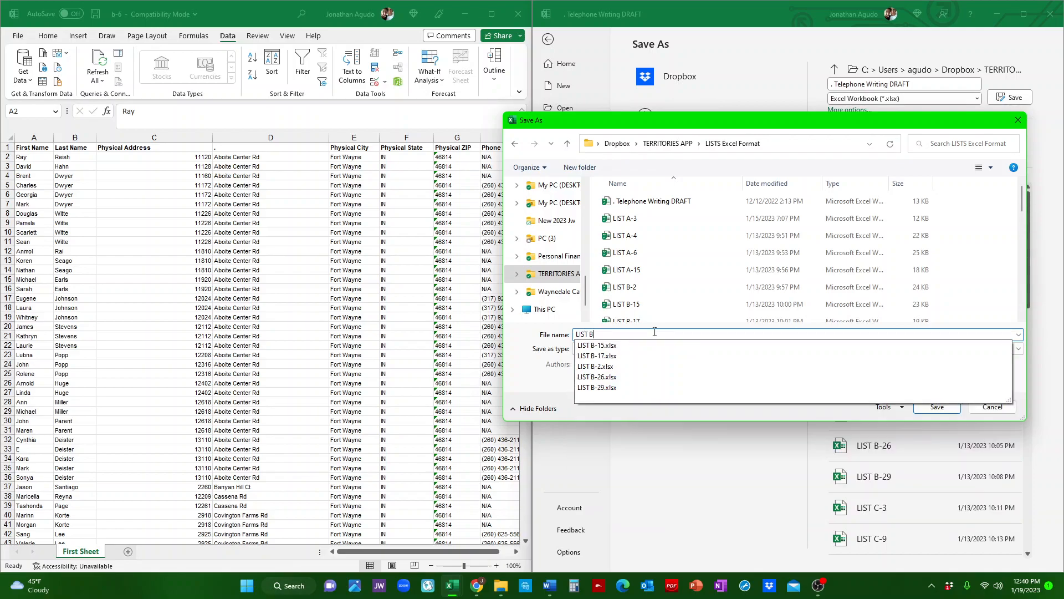
text(-6)
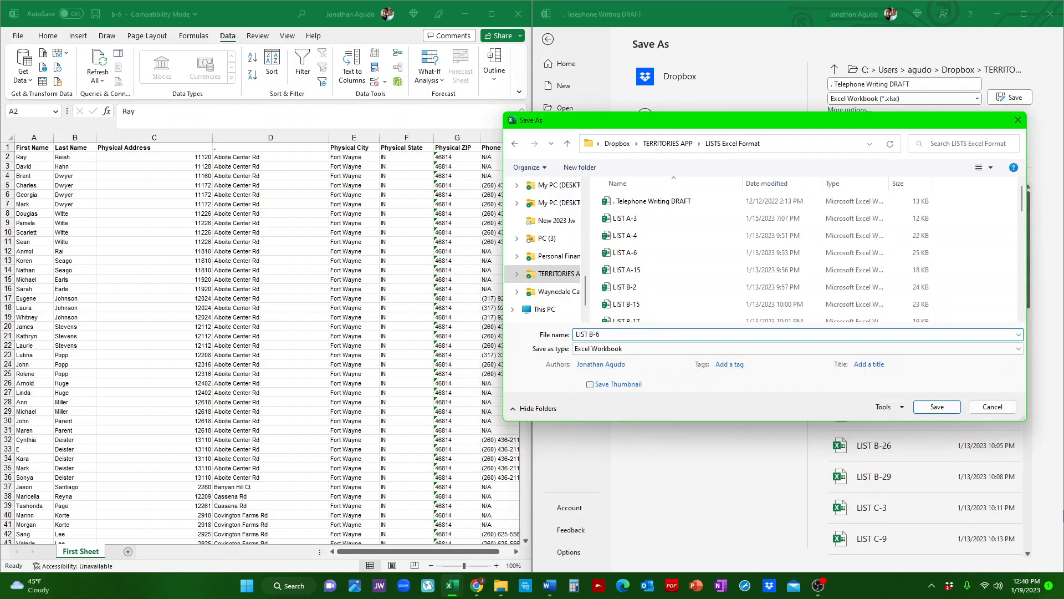
click(937, 407)
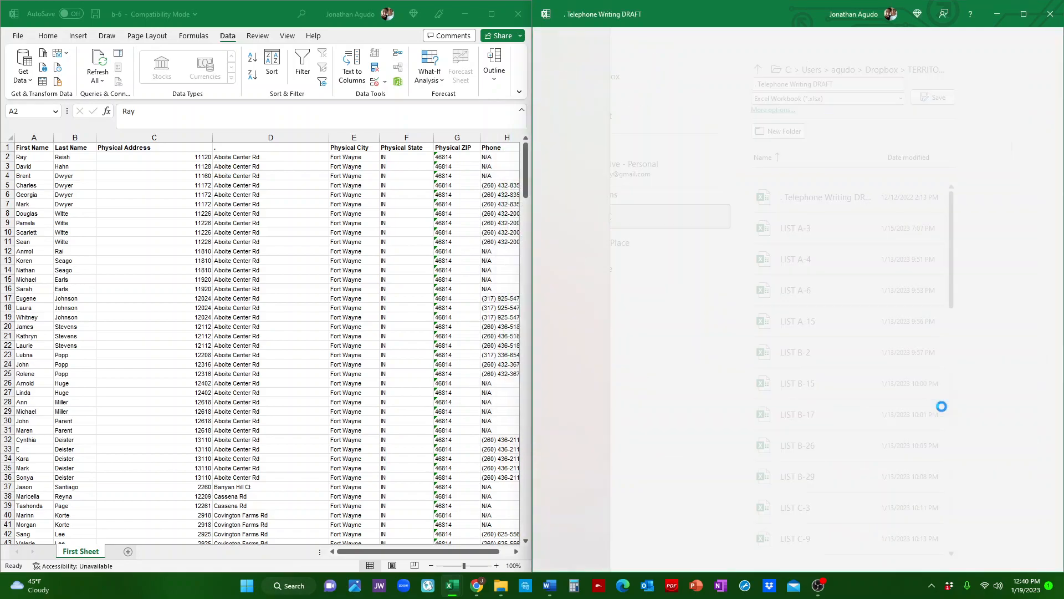
Close the LIST B-6 workbook and the b-6 source workbook, discarding the changes to b-6.
click(1050, 14)
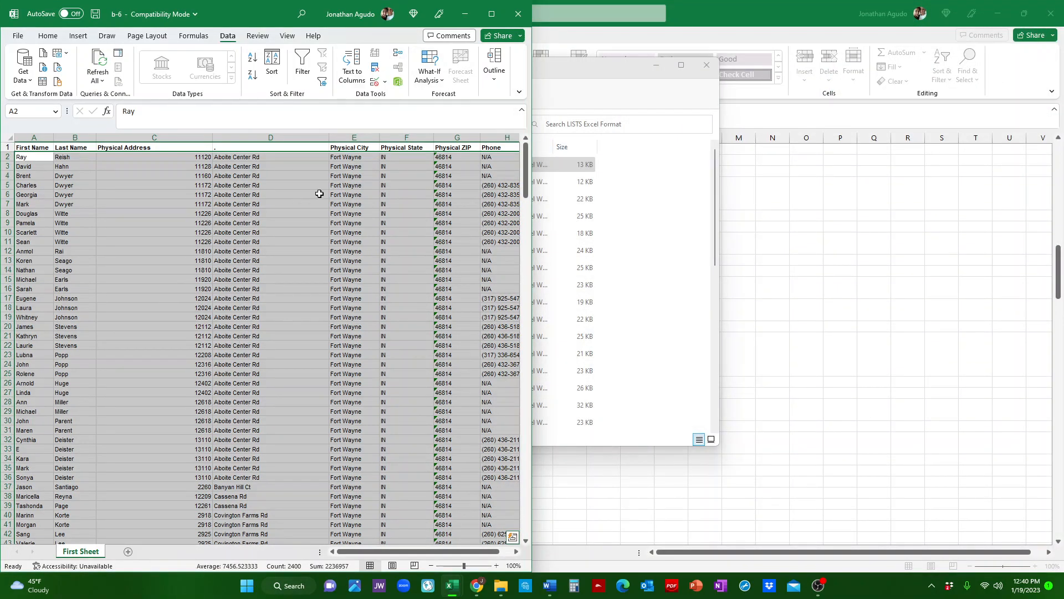
click(518, 14)
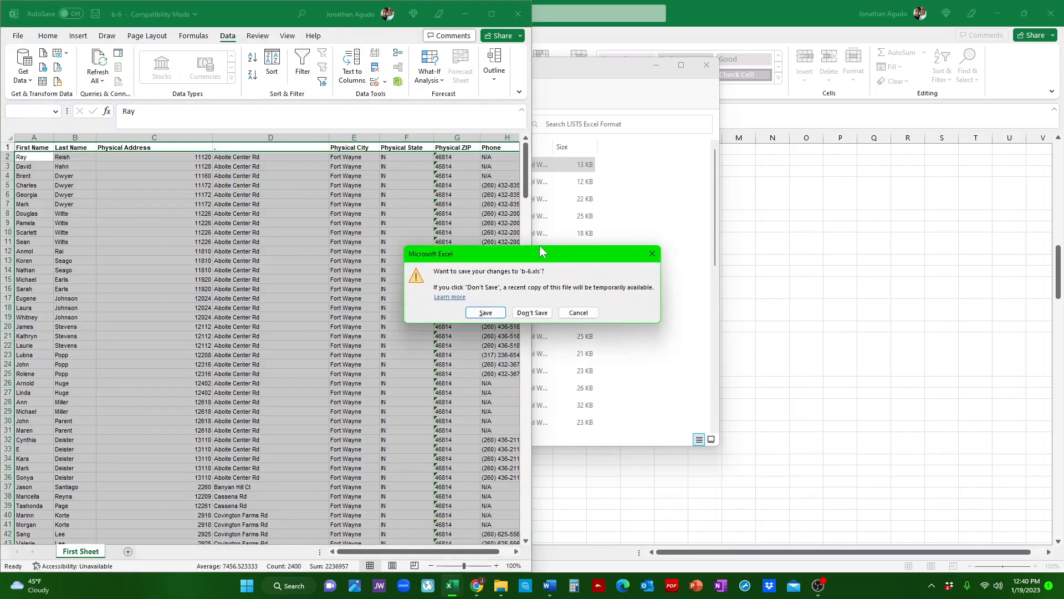
click(532, 312)
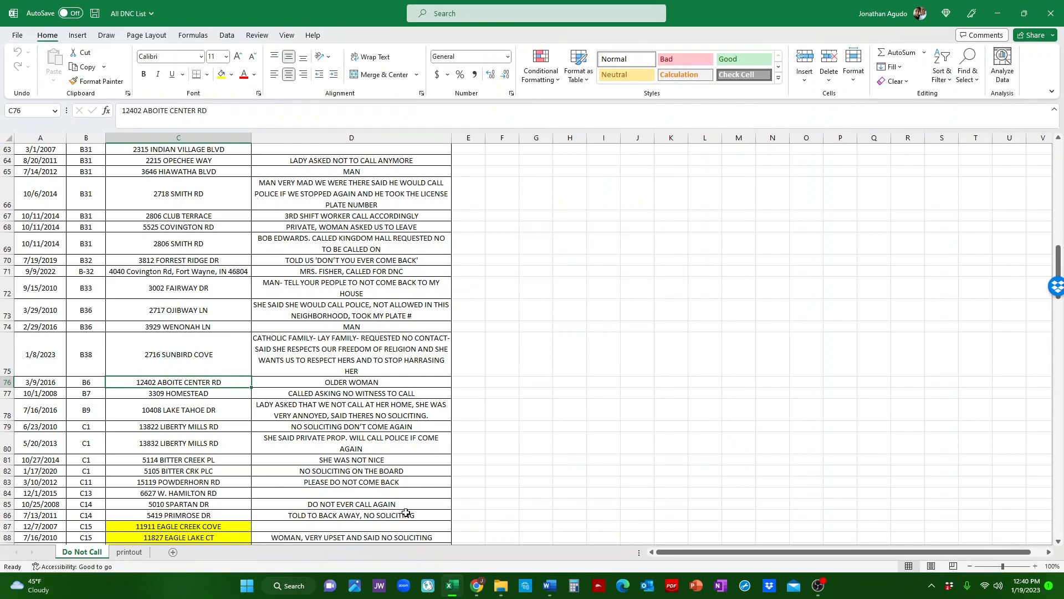
Try to rename the LISTS Excel Format folder in TERRITORIES APP to "RESIDENTIAL LISTS Excel Format".
click(502, 588)
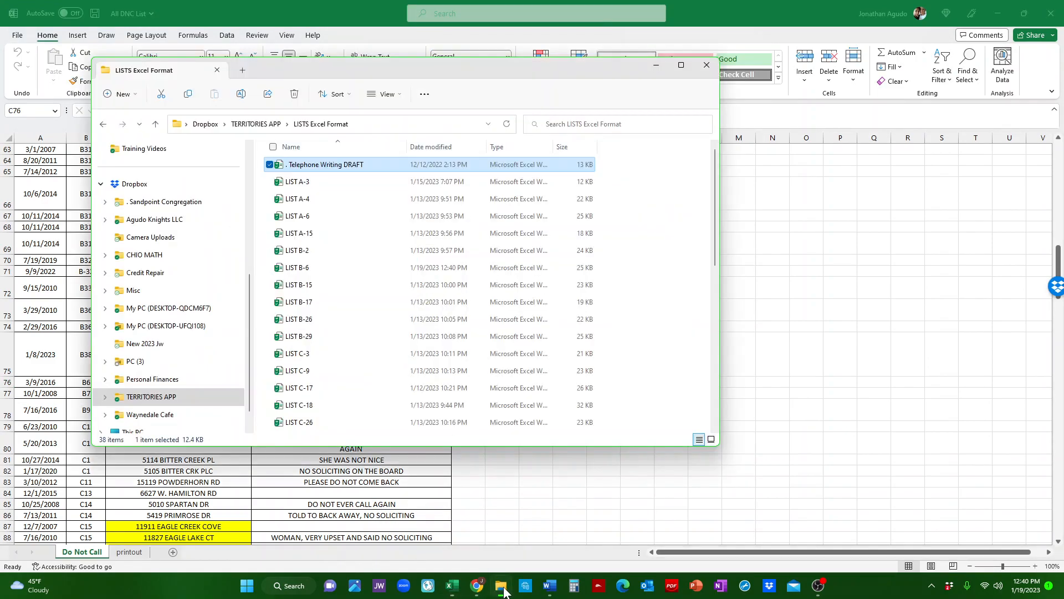
click(169, 398)
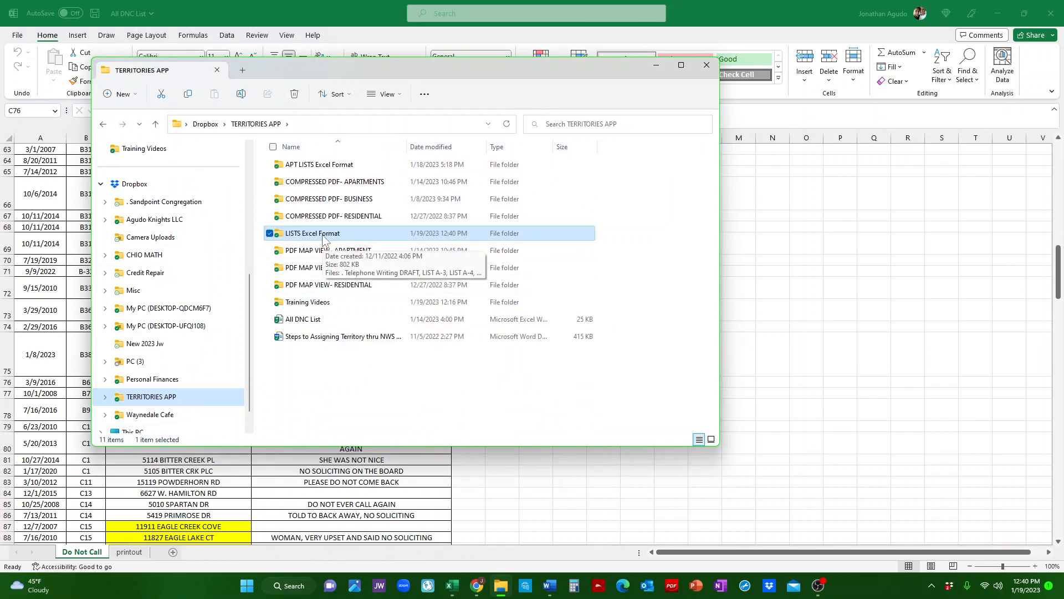
click(305, 235)
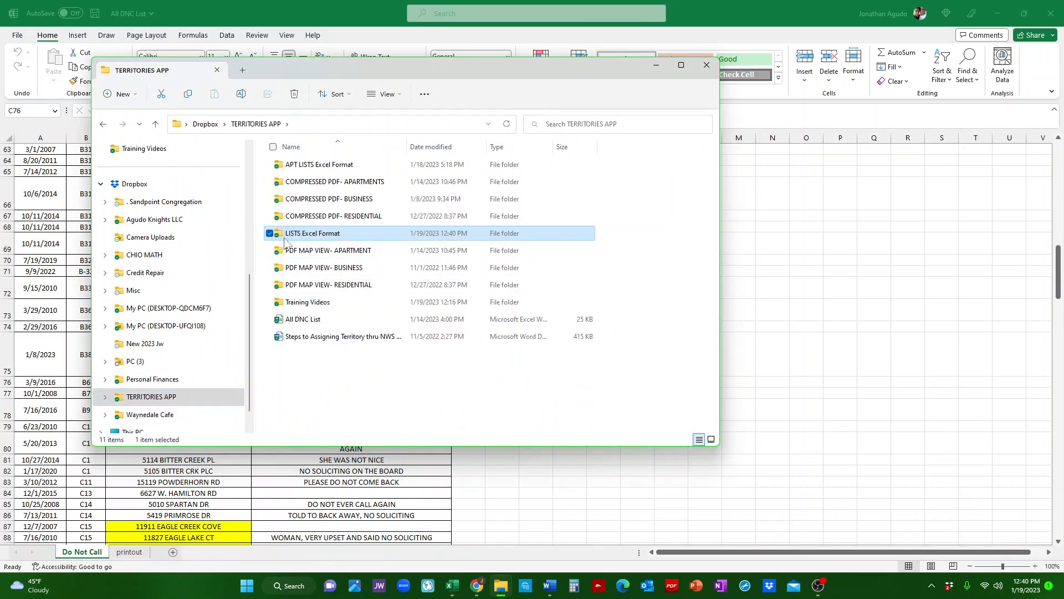
click(288, 233)
click(289, 233)
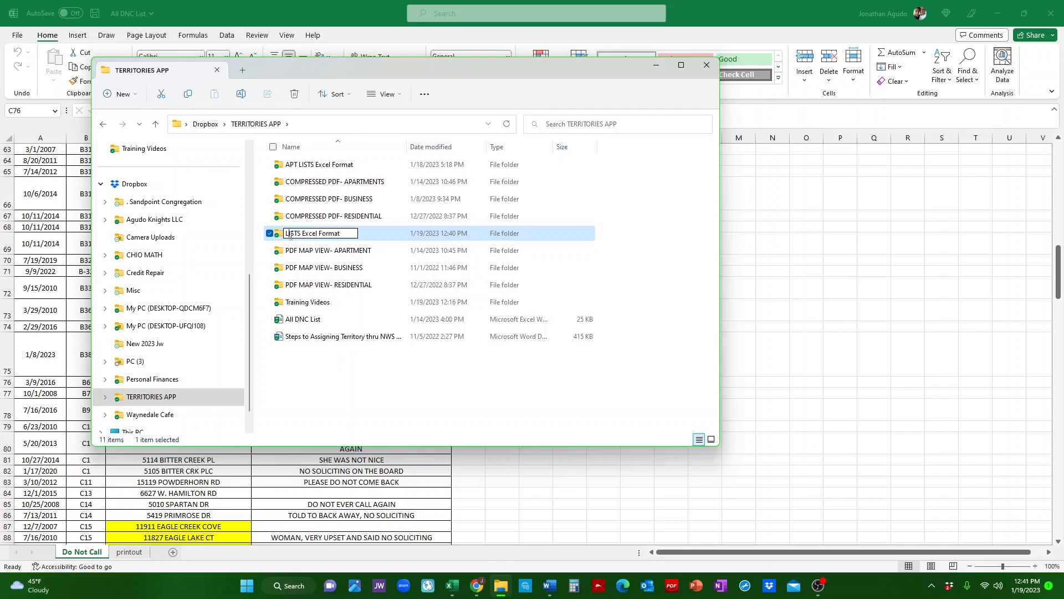
text(RESIDENTIAL)
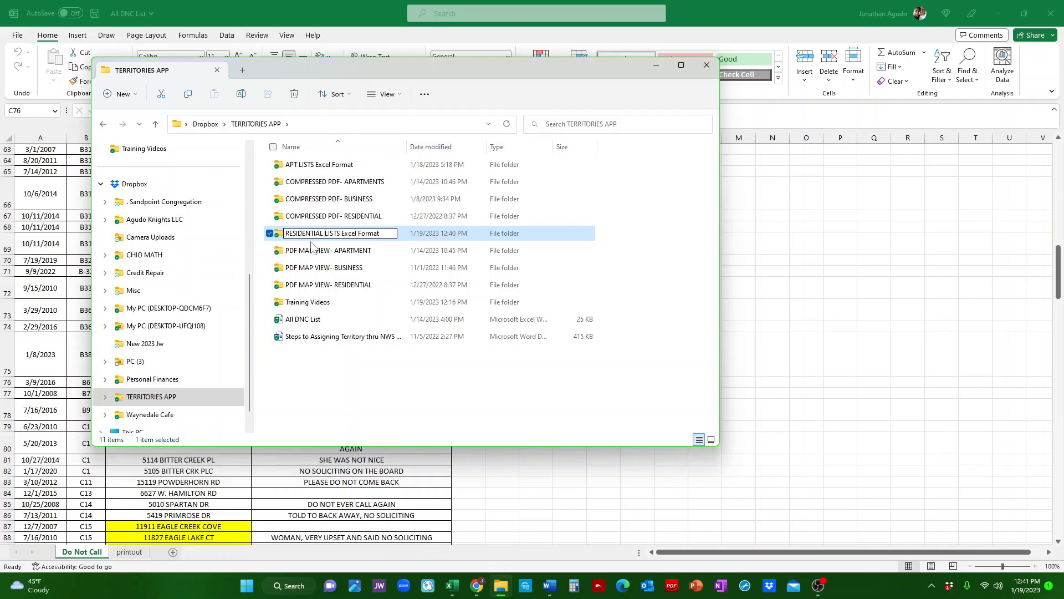
key(Return)
click(631, 350)
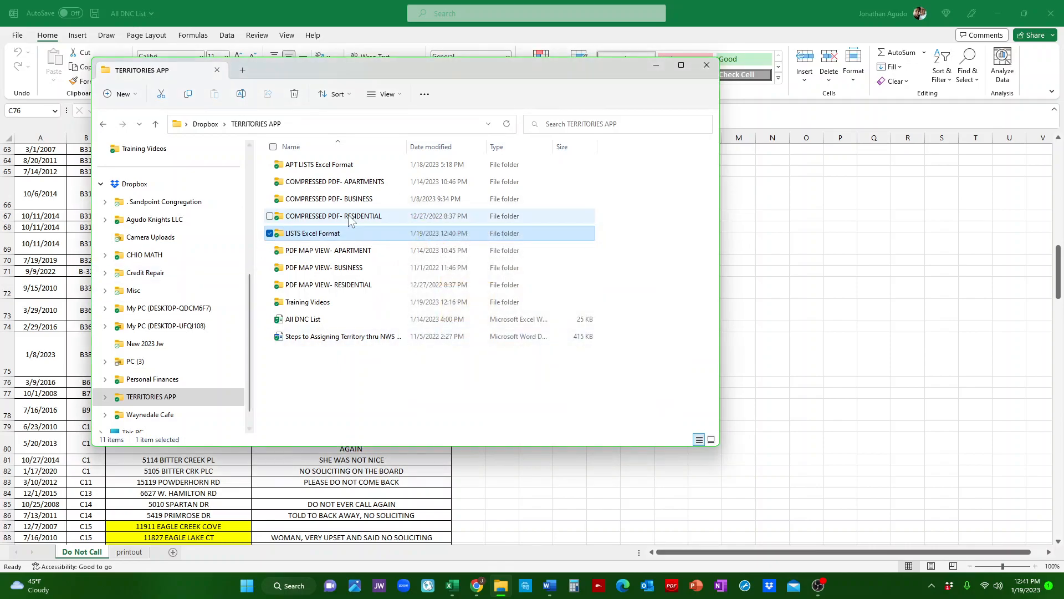
Open the LIST B-6 workbook from the LISTS Excel Format folder and review its resident records.
double_click(331, 235)
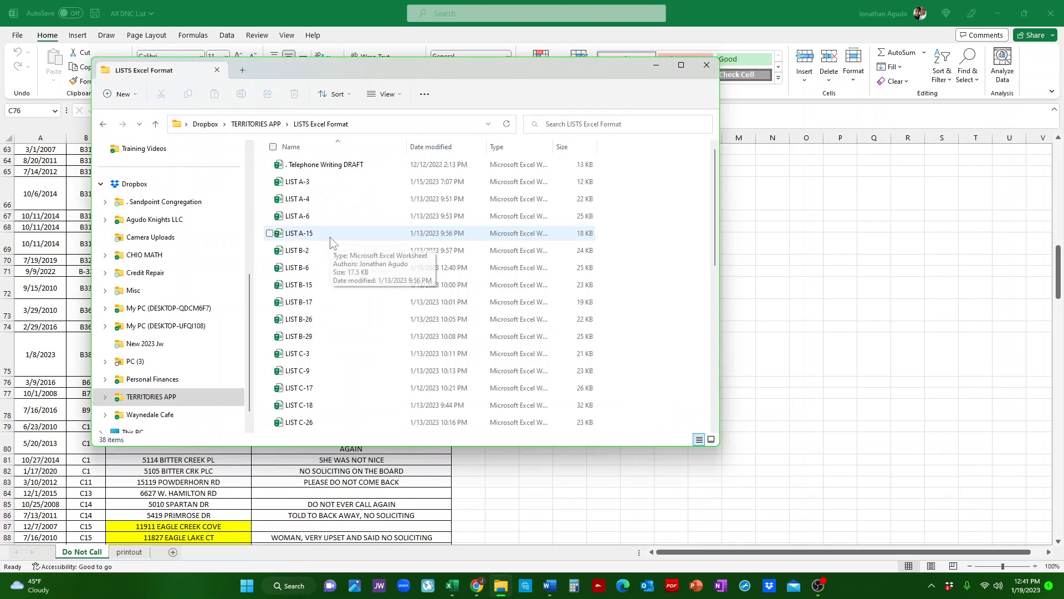
scroll(329, 322, down, 5)
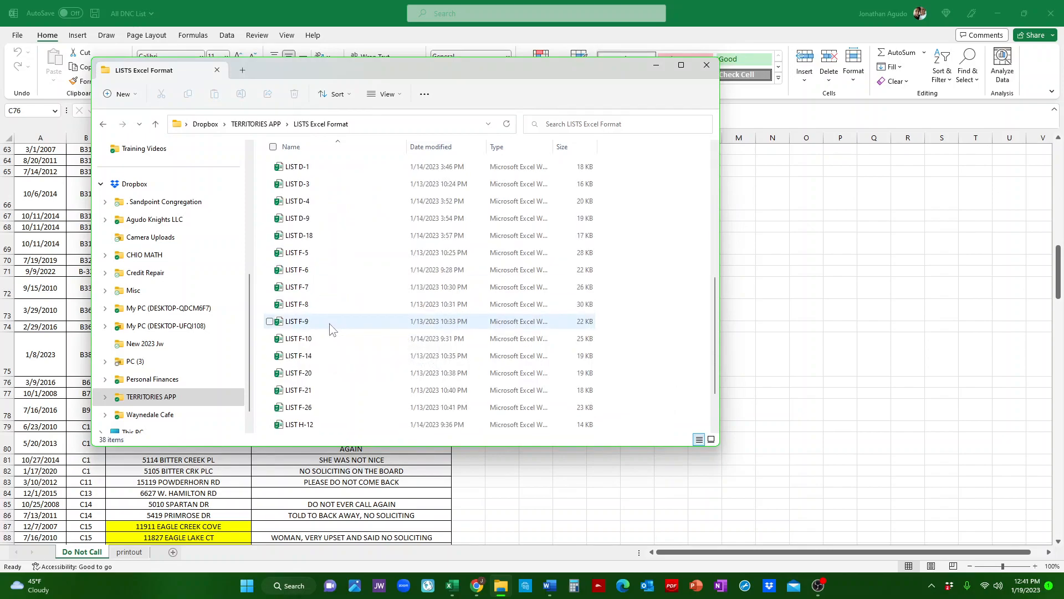
scroll(334, 305, up, 5)
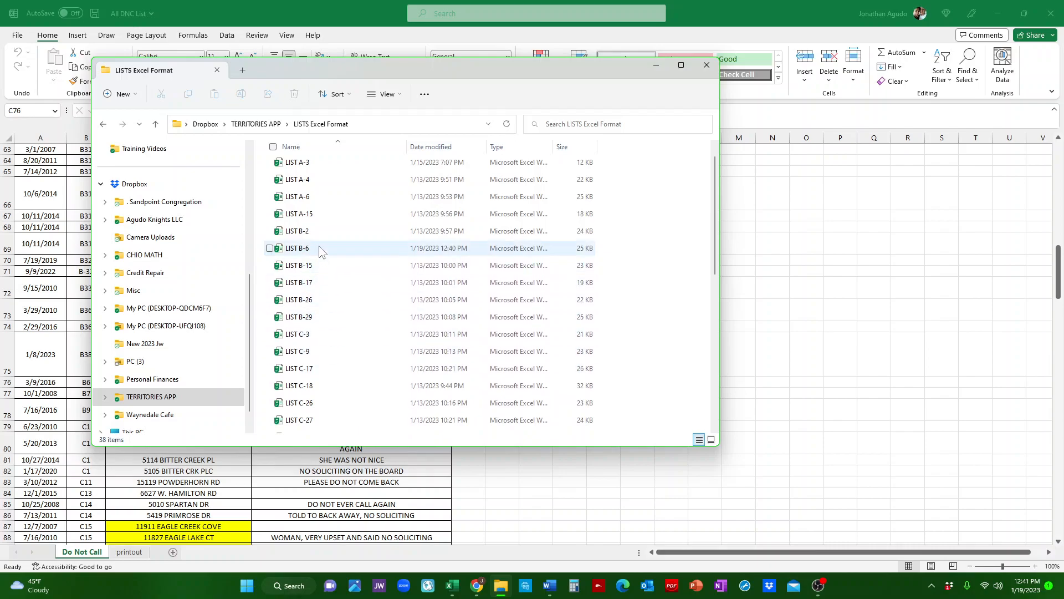
click(319, 250)
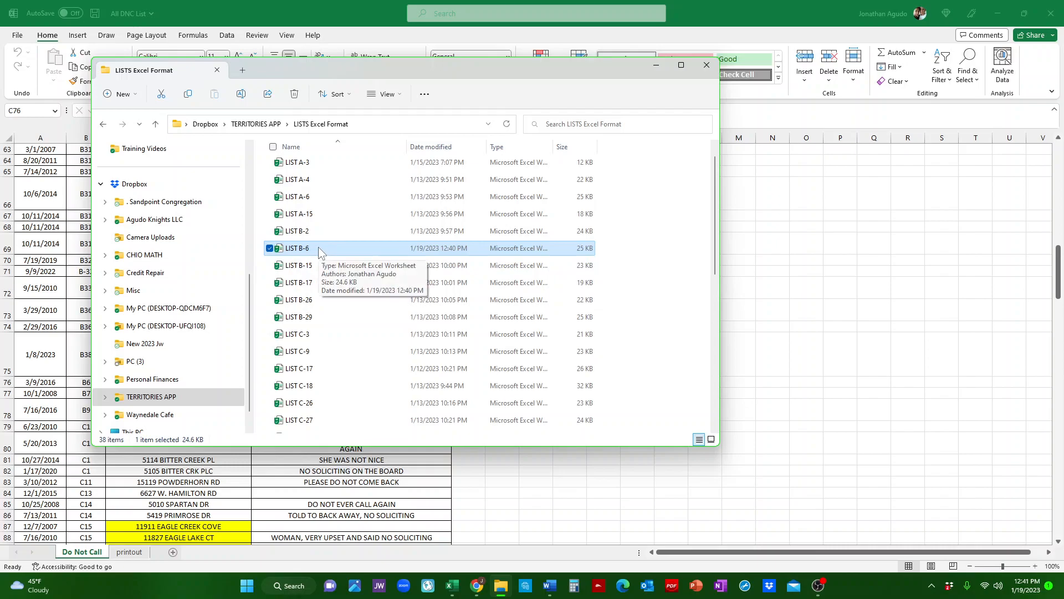
double_click(319, 248)
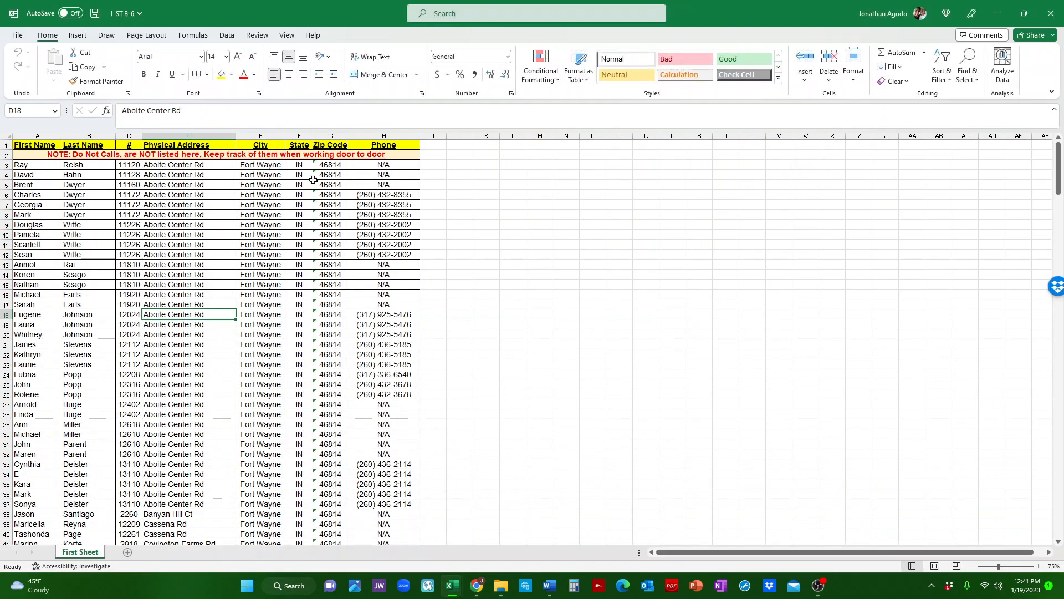
scroll(245, 389, down, 13)
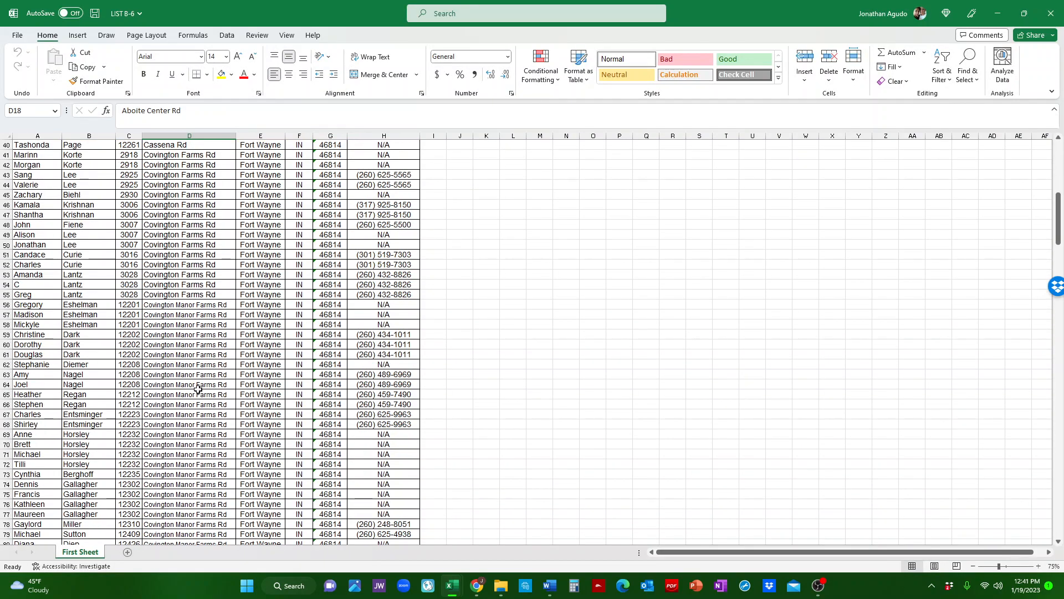
Switch to File Explorer and copy the Dropbox link of the LIST B-6 file.
click(502, 591)
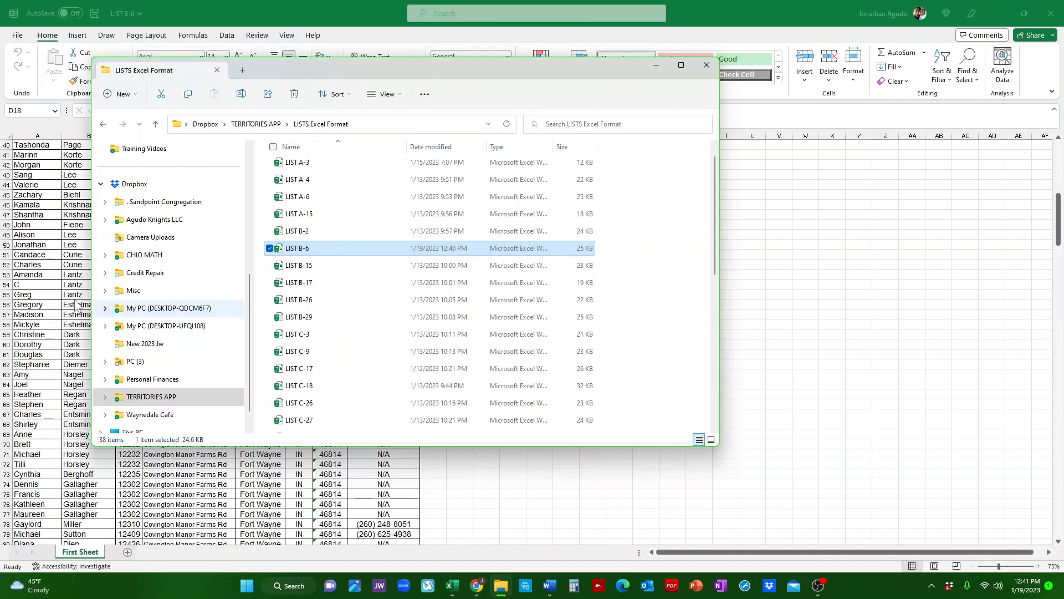
right_click(301, 256)
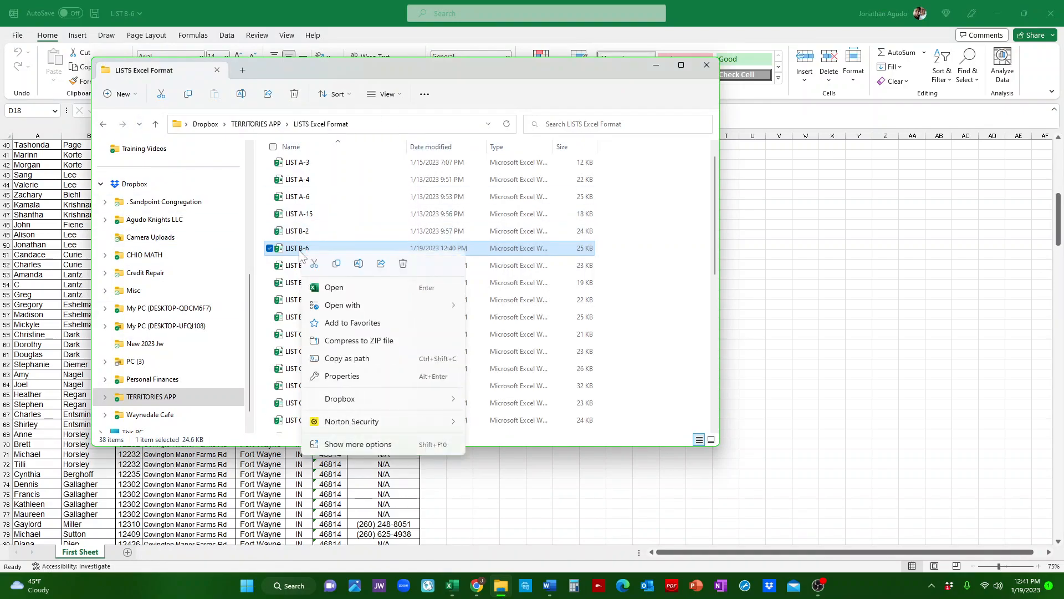
mouse_move(370, 400)
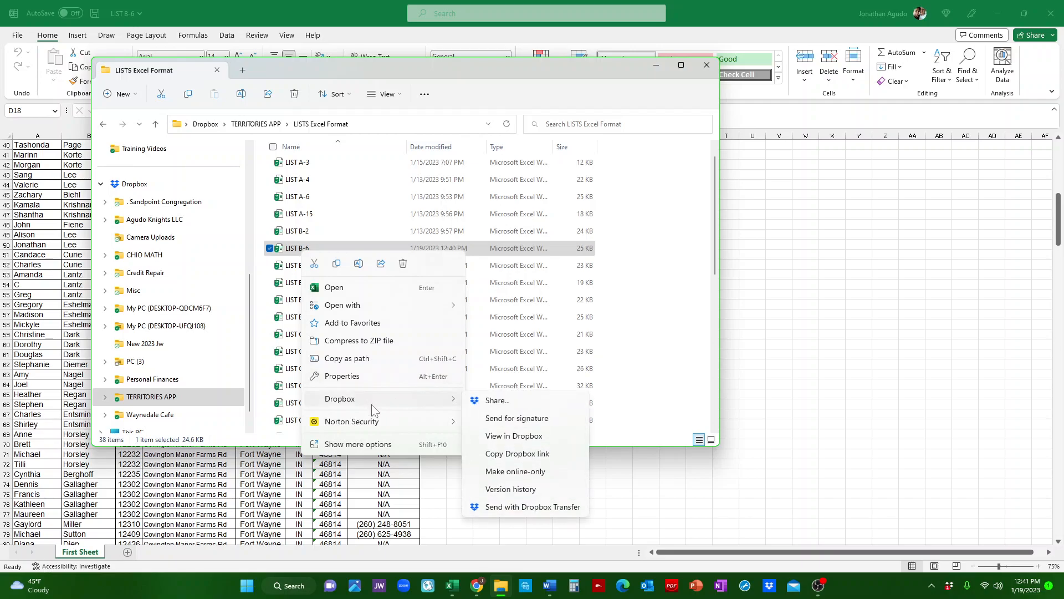
click(526, 455)
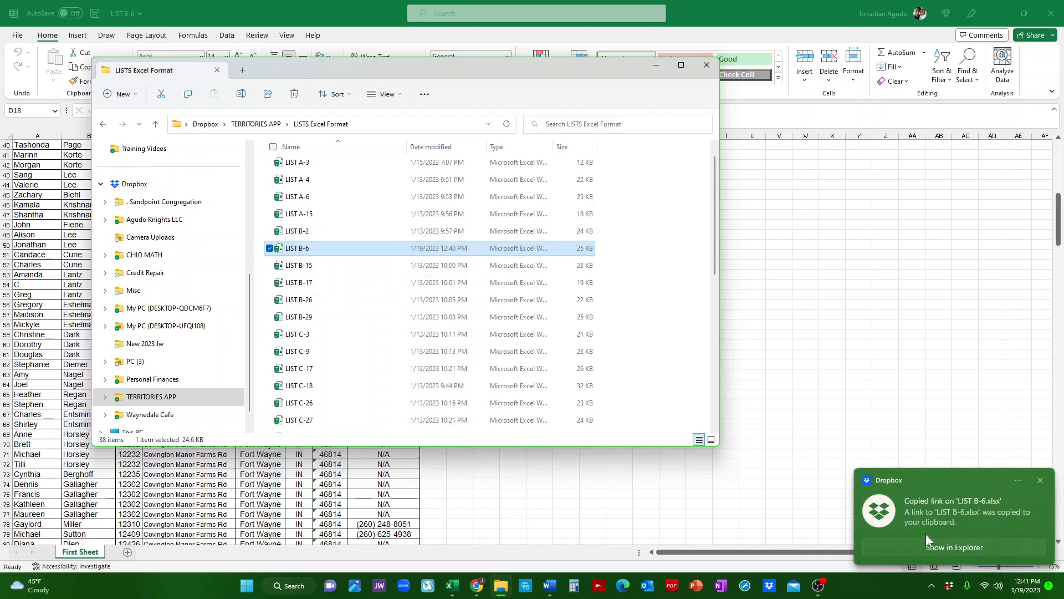
Switch to New World Scheduler and paste the copied Dropbox link into Link 2 of territory B-6.
click(430, 587)
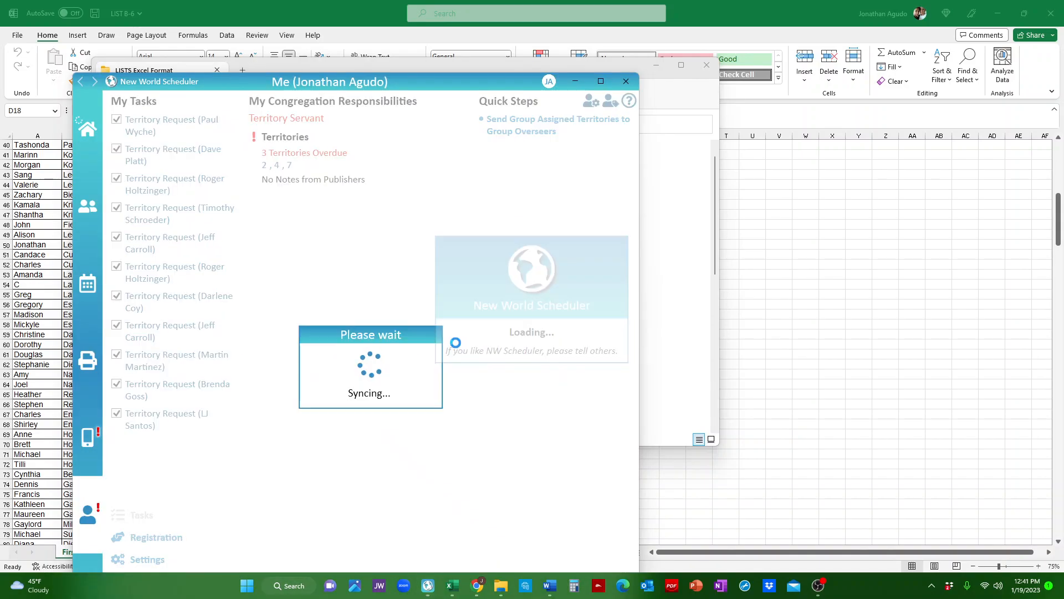
click(87, 206)
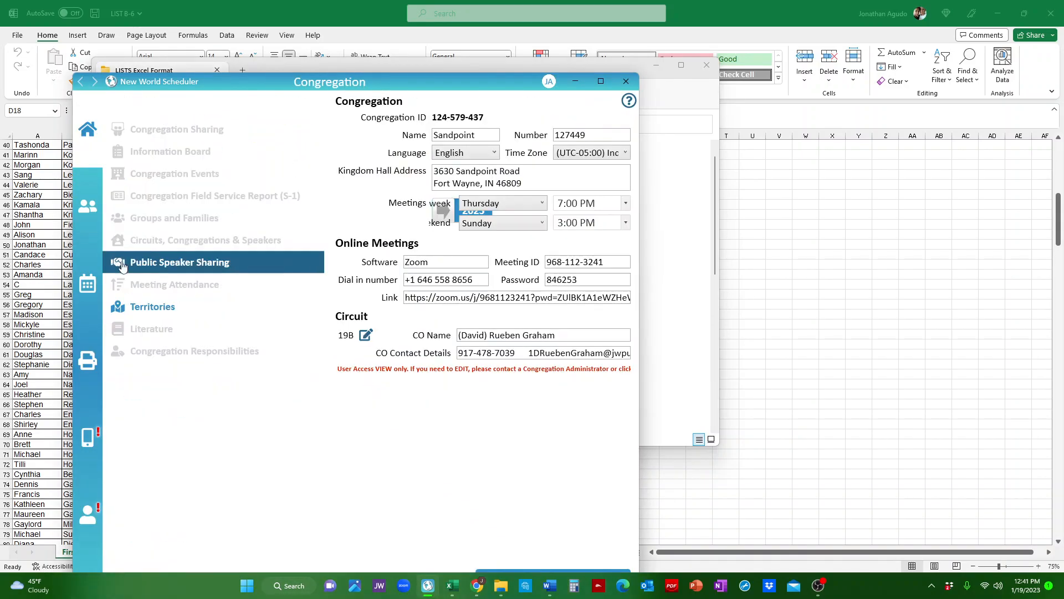
click(151, 308)
scroll(164, 370, down, 20)
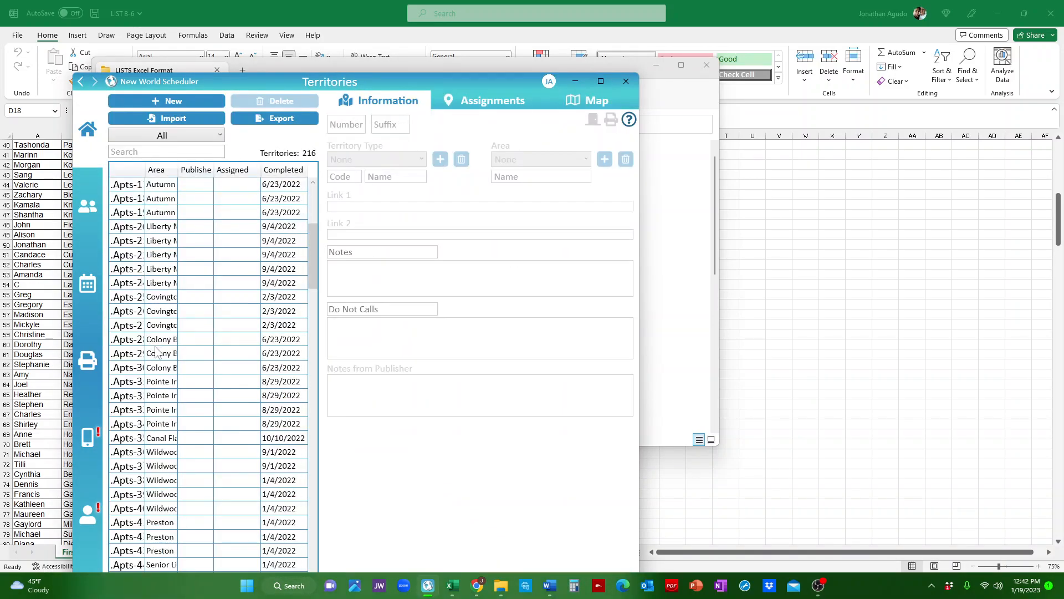
scroll(165, 369, down, 6)
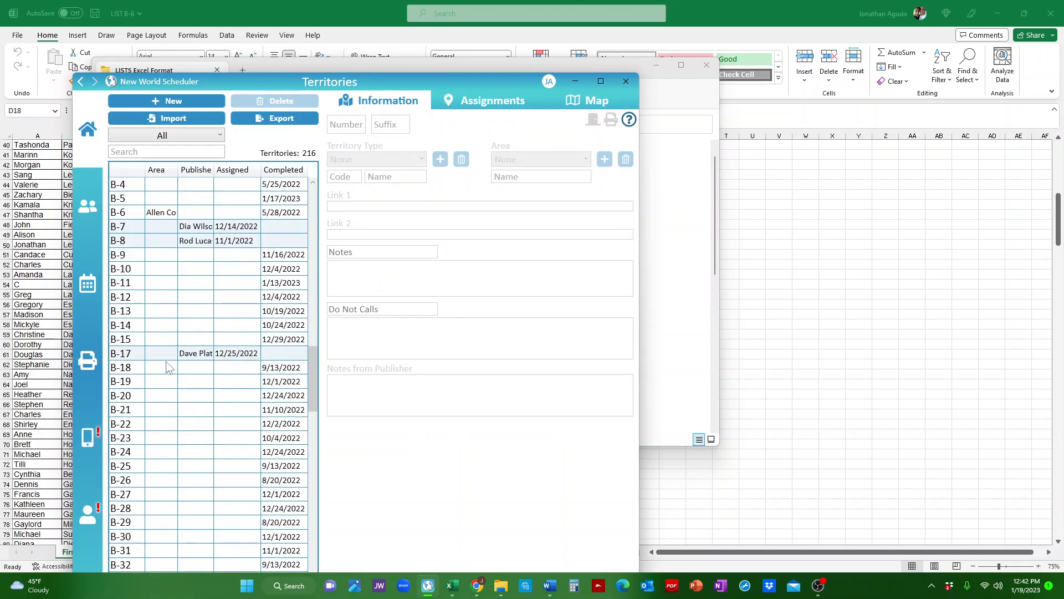
click(131, 216)
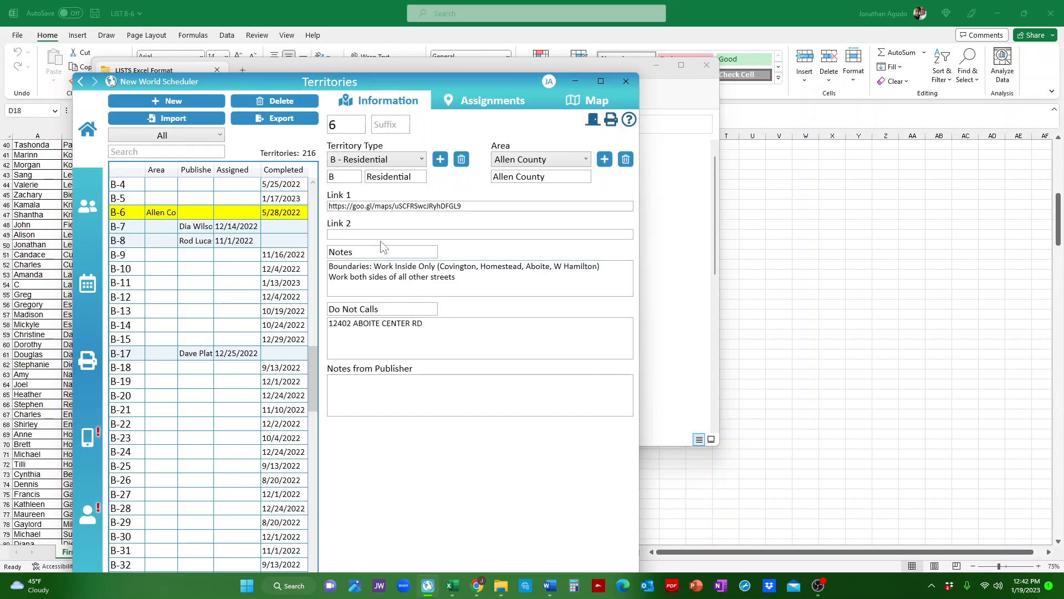
right_click(341, 236)
click(280, 269)
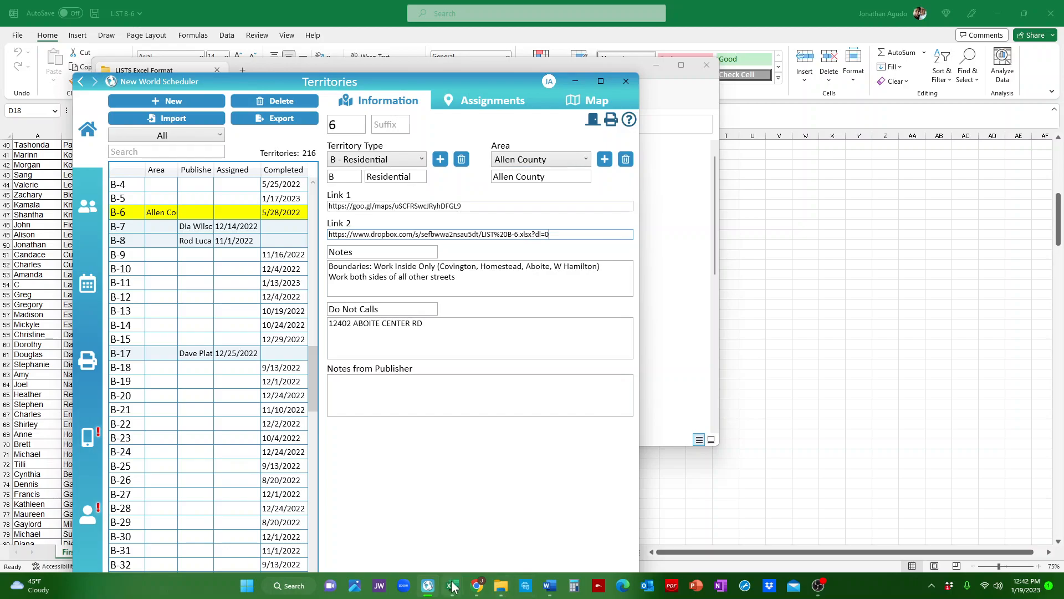
Switch to Excel and close the LIST B-6 workbook.
mouse_move(452, 585)
click(489, 516)
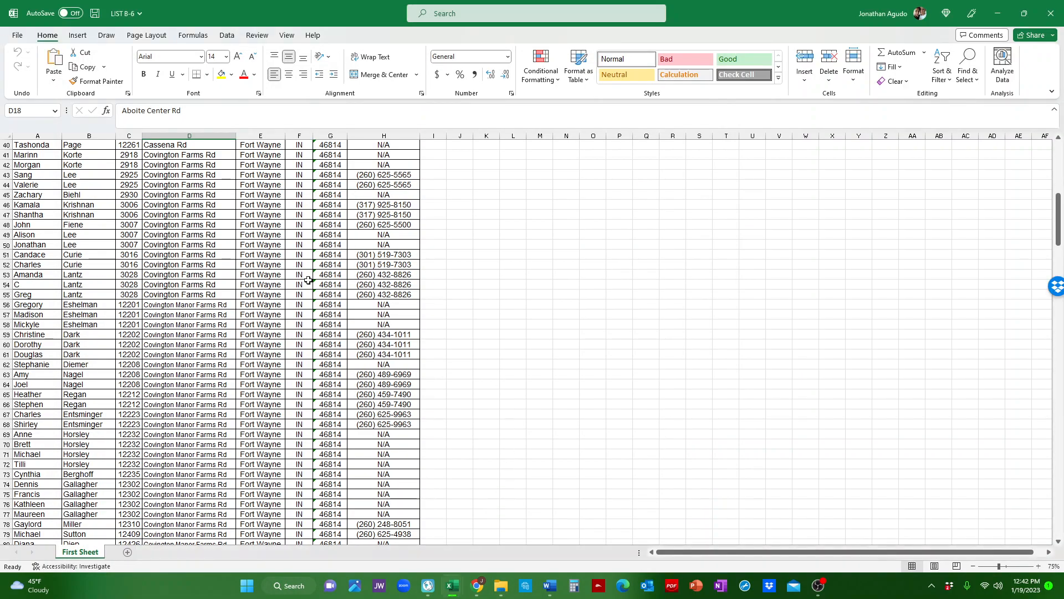
scroll(243, 335, up, 13)
click(1051, 7)
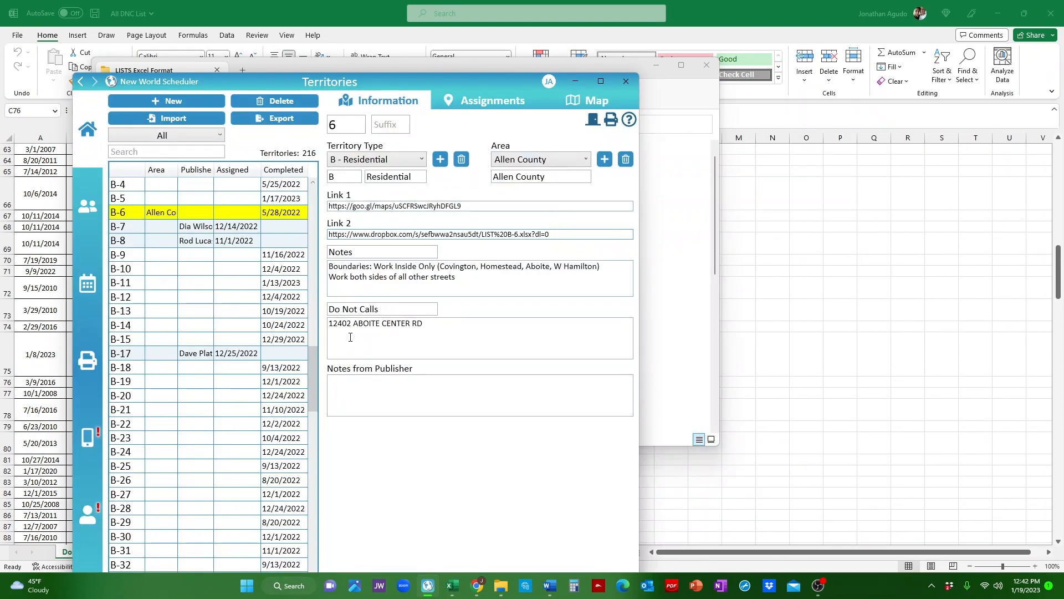
Check the assignments and map of territory B-6, then return to its general information.
click(489, 104)
click(596, 104)
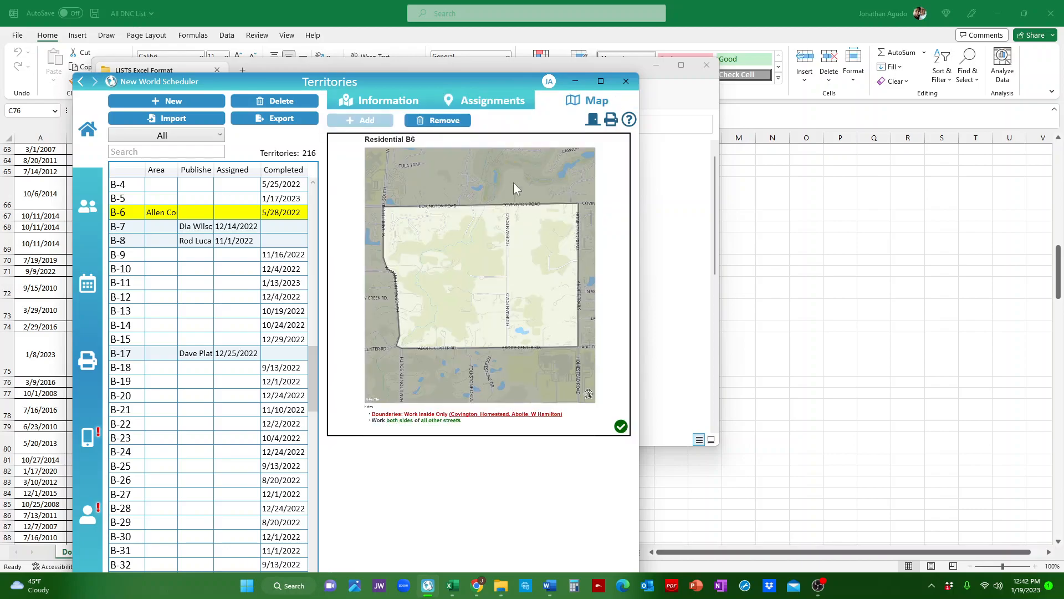
click(379, 103)
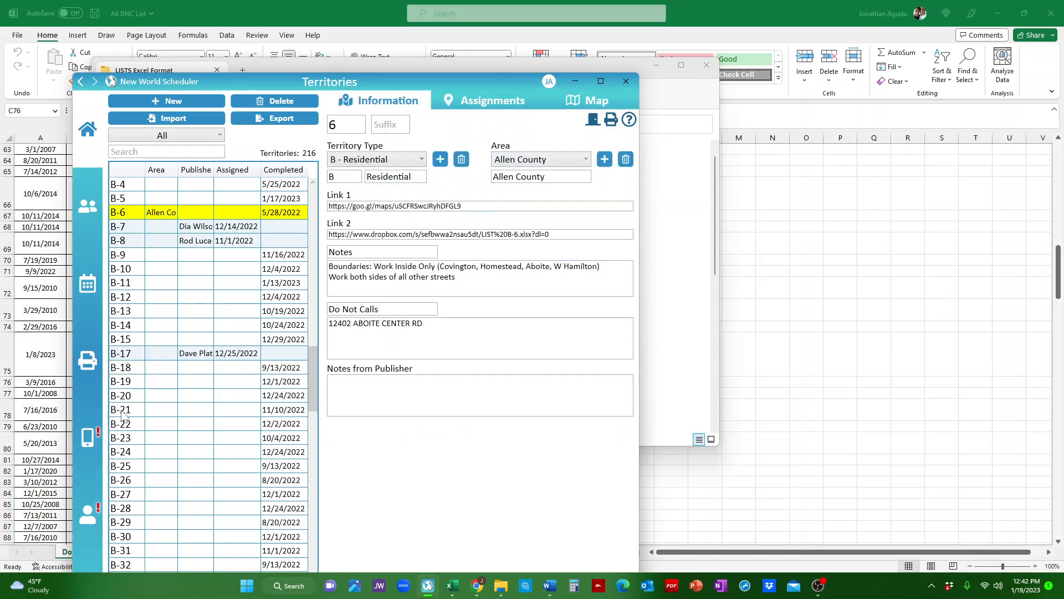
Prepare and send the updated territory data to the NW Publisher app, and close New World Scheduler.
click(93, 458)
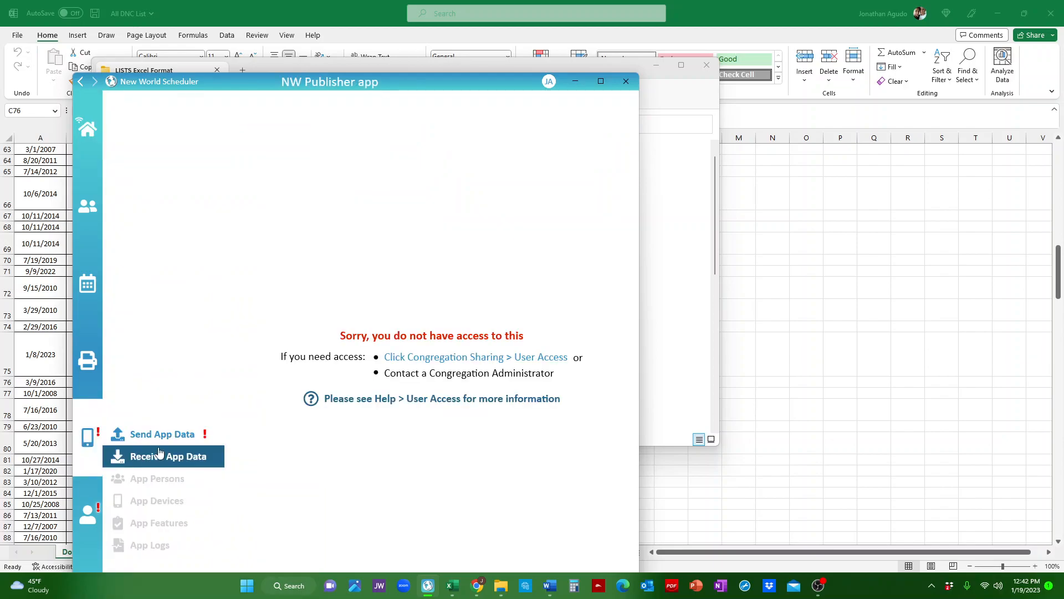
click(185, 433)
click(232, 546)
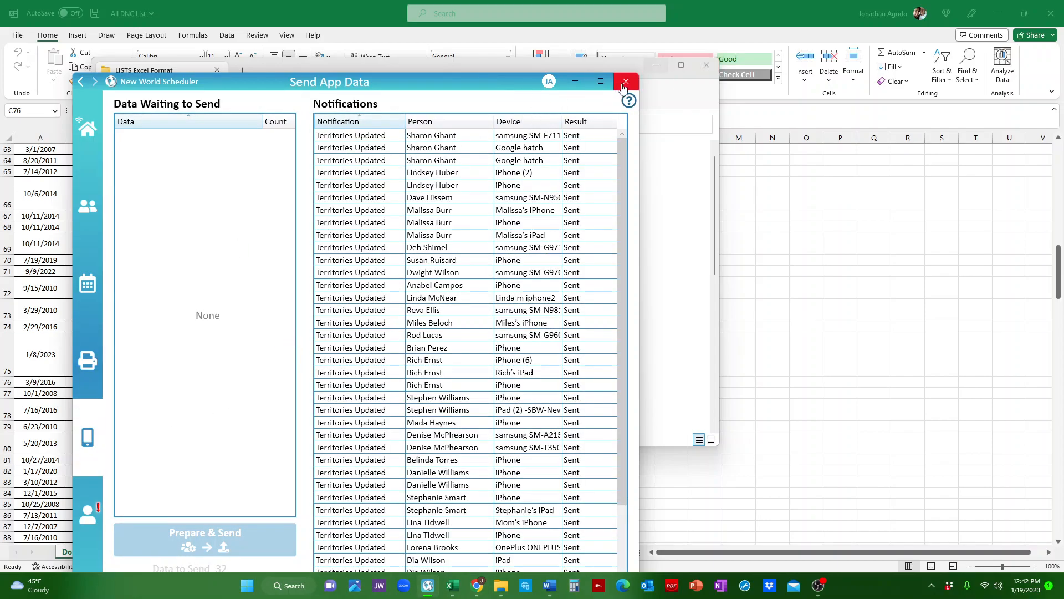
click(625, 83)
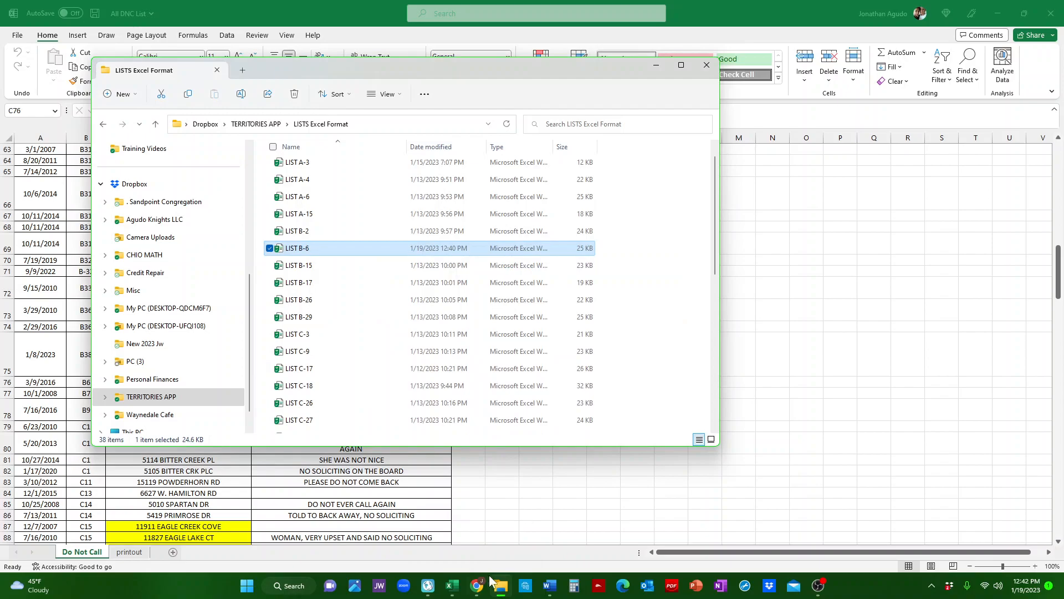
click(820, 595)
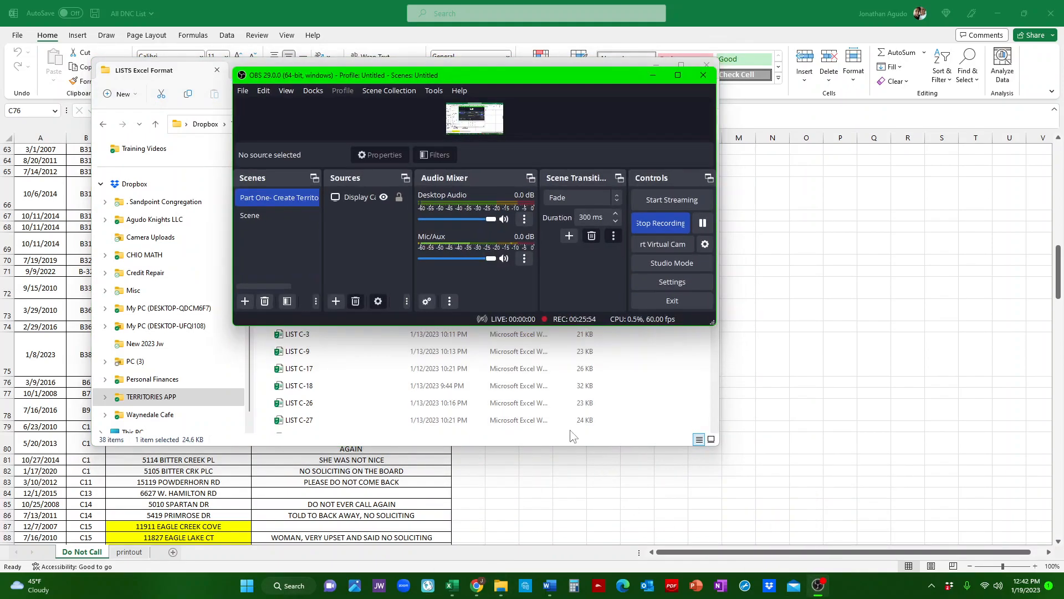